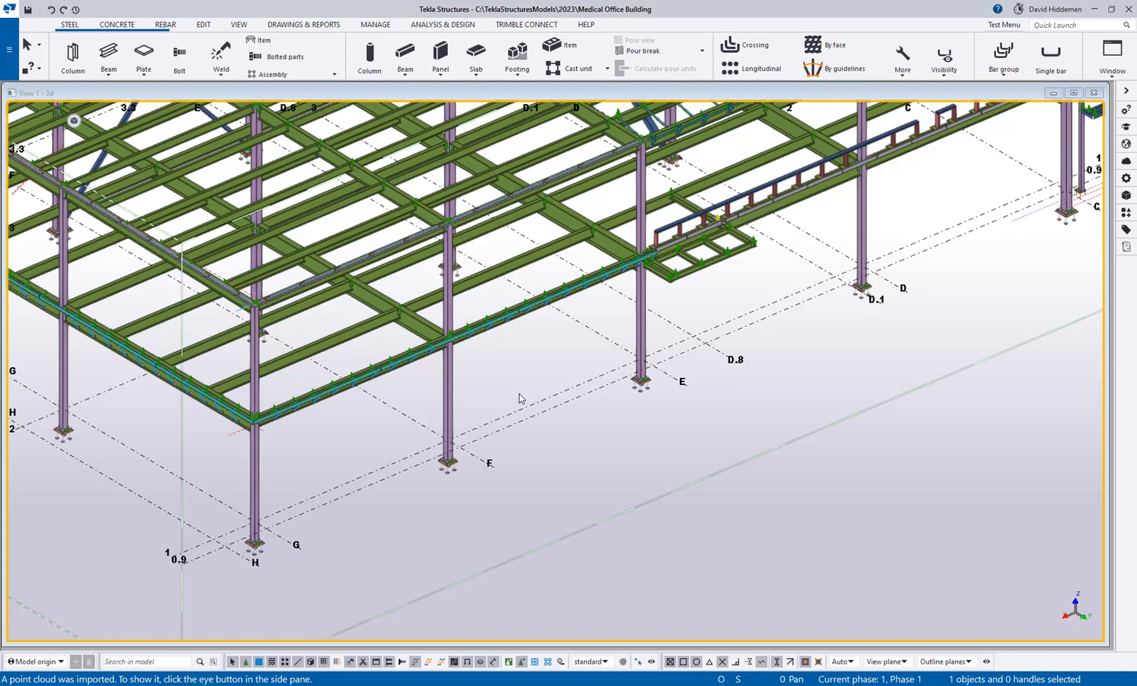
Open the profile catalog and expand the I profiles down to the individual W16 sections.
left_click(13, 63)
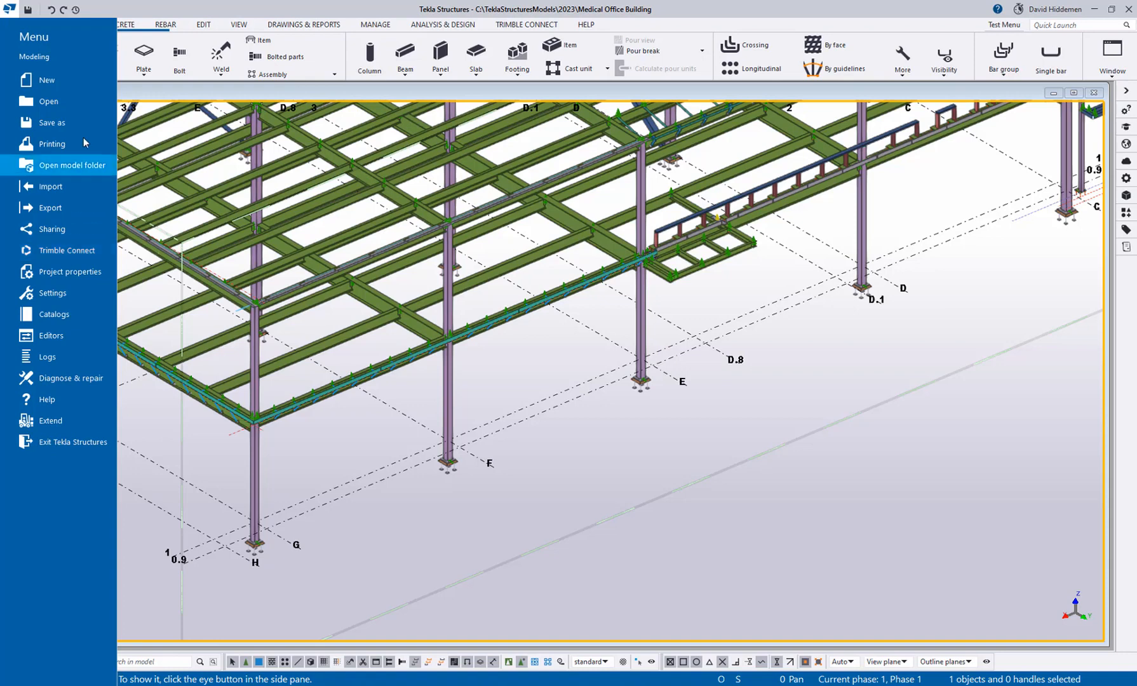
left_click(64, 312)
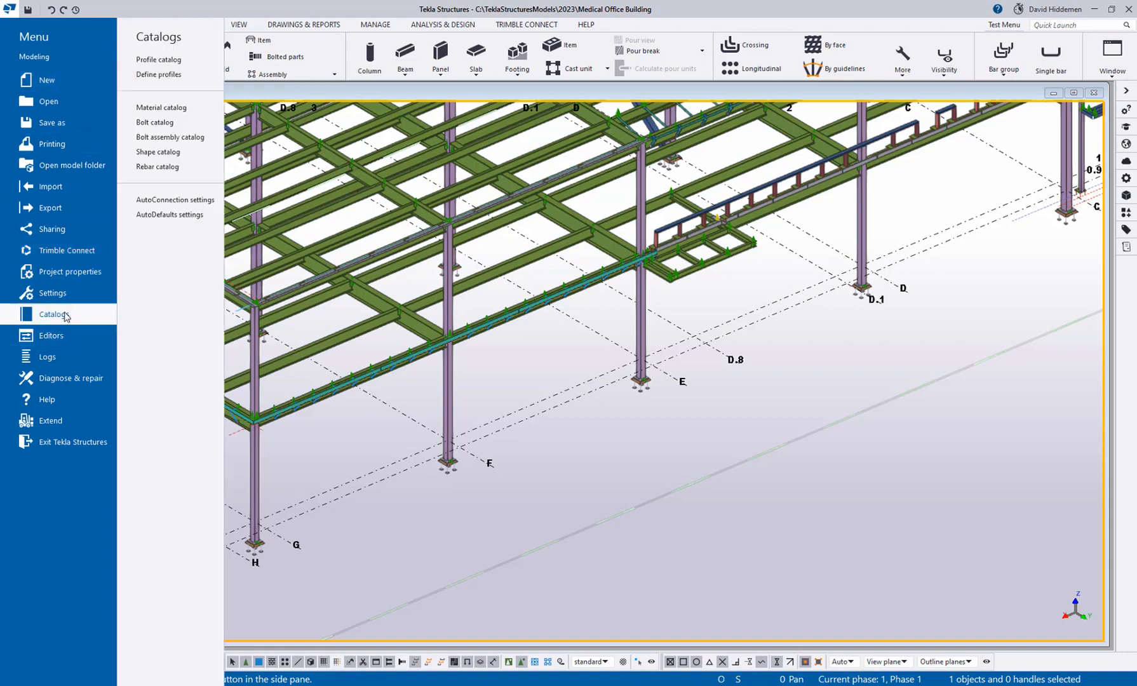
left_click(187, 64)
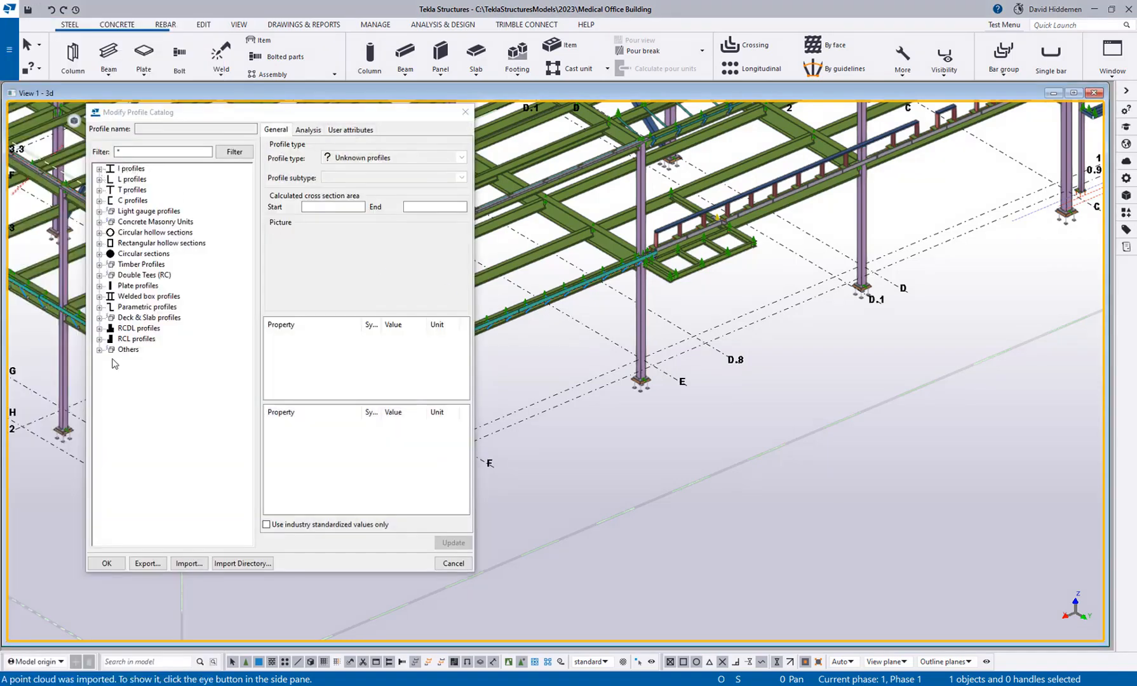
left_click(99, 169)
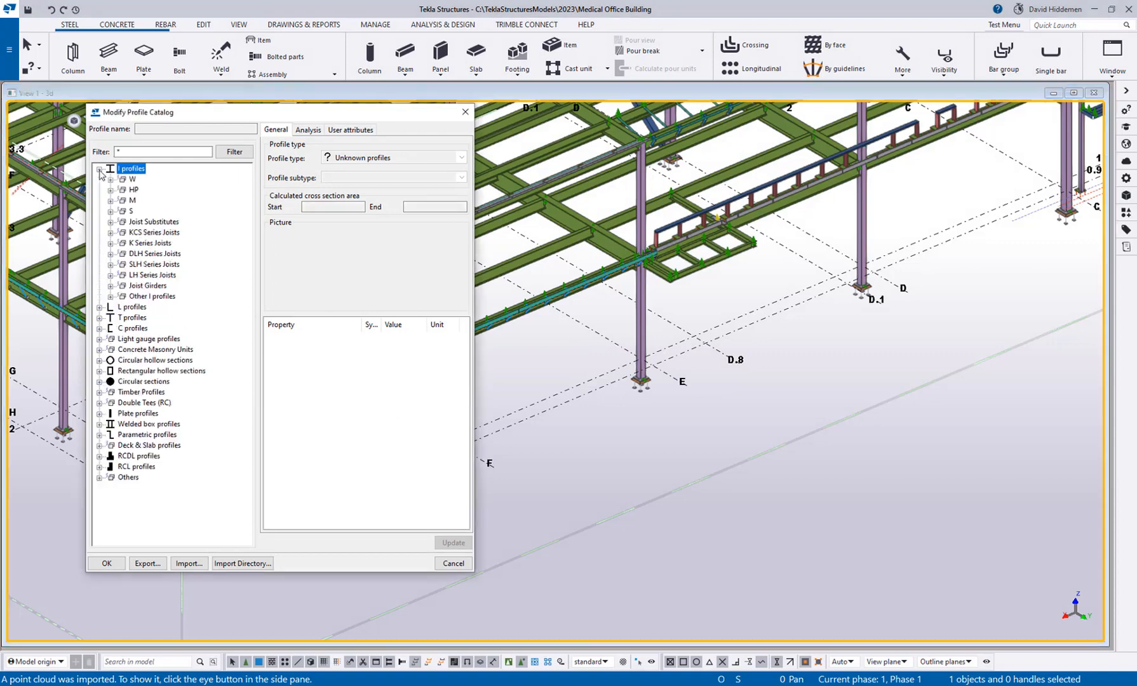
left_click(99, 307)
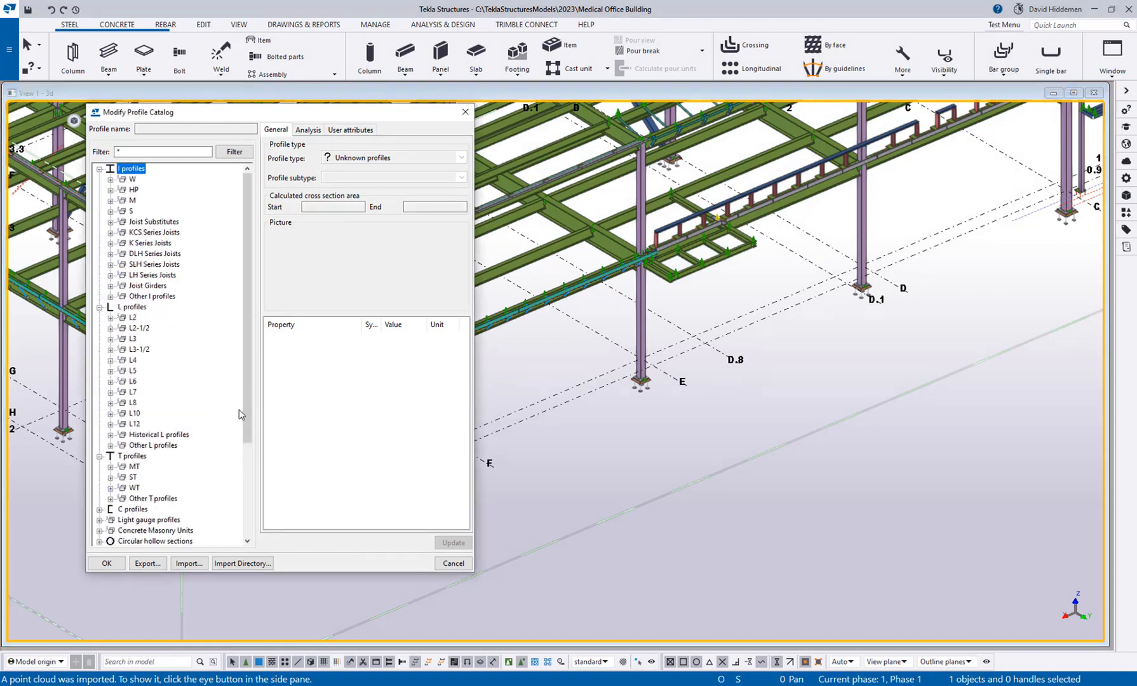
left_click(110, 180)
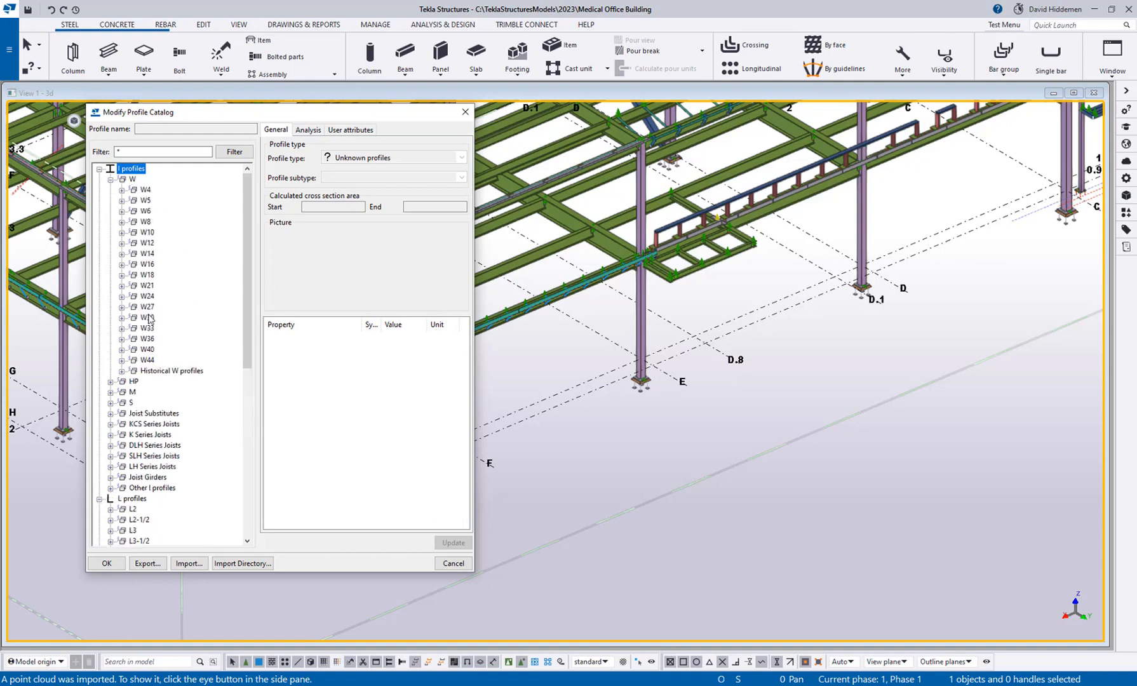
left_click(122, 264)
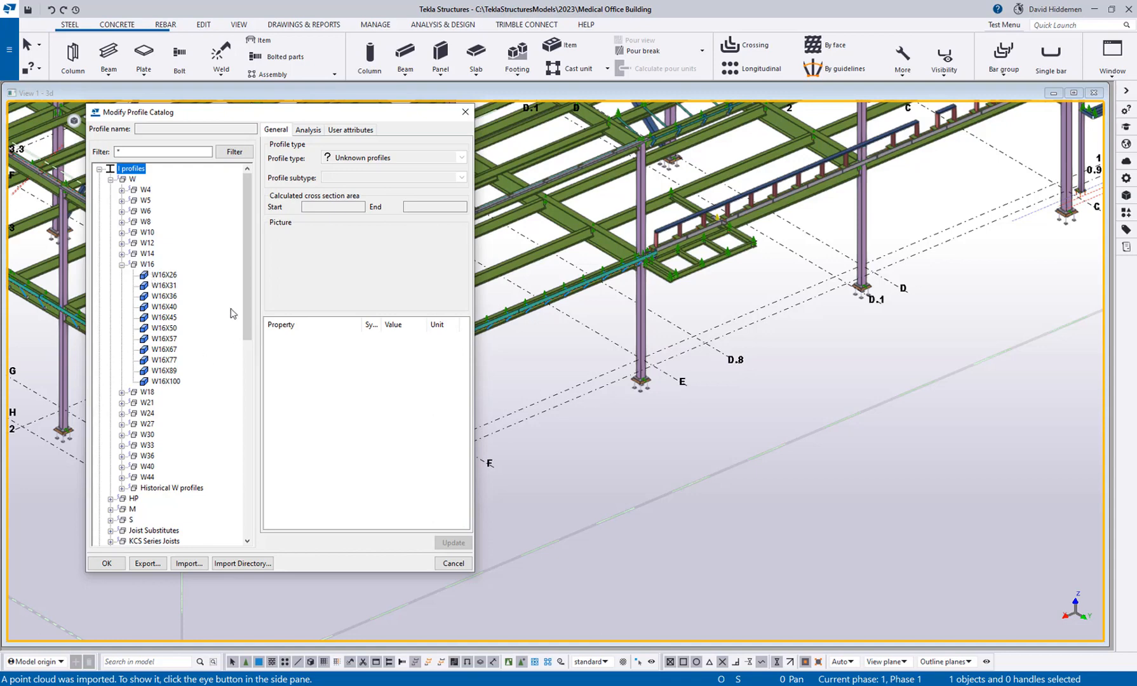
Review the general, analysis and user attribute properties of the W16X26 profile.
left_click(169, 277)
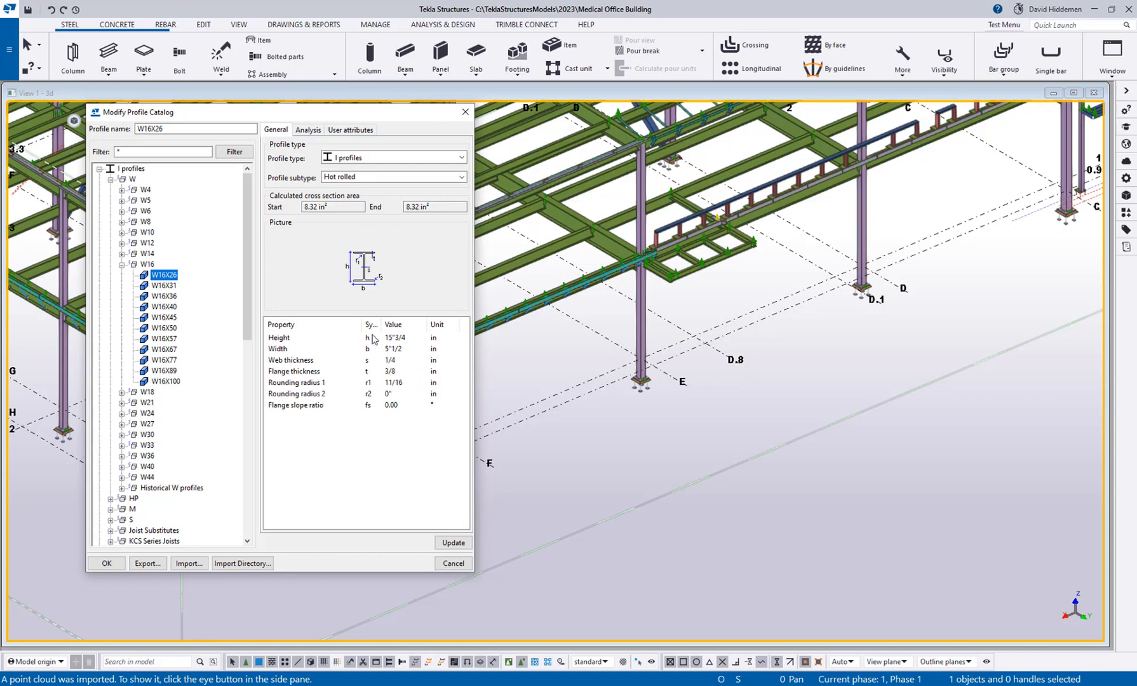
left_click(308, 130)
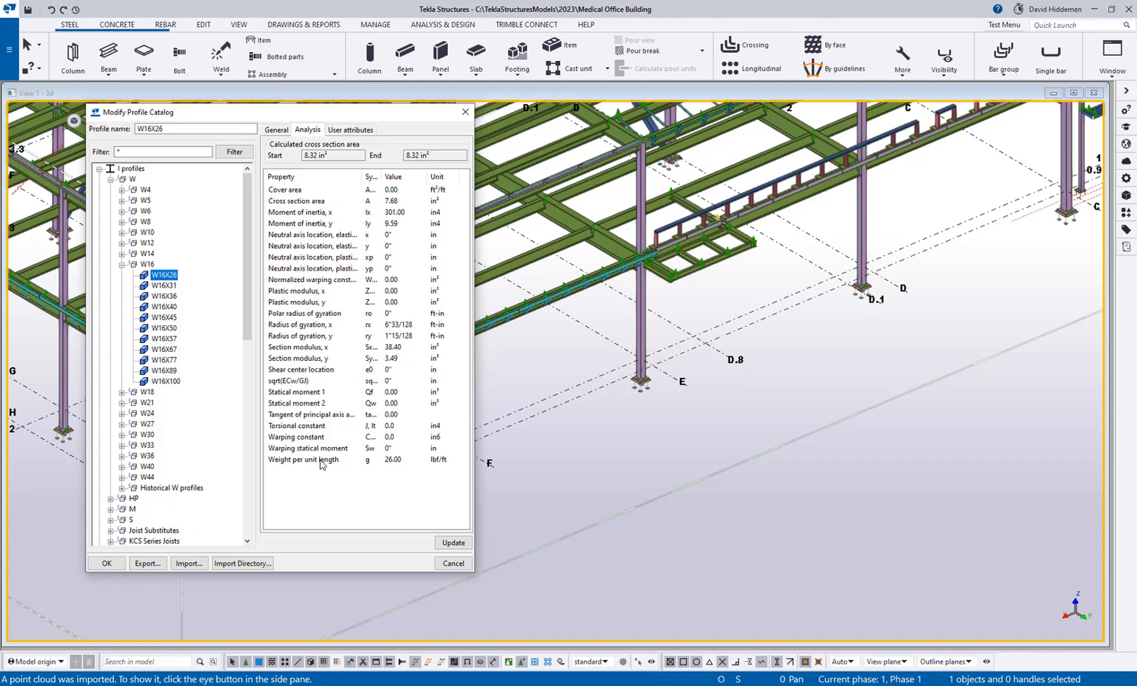
left_click(350, 130)
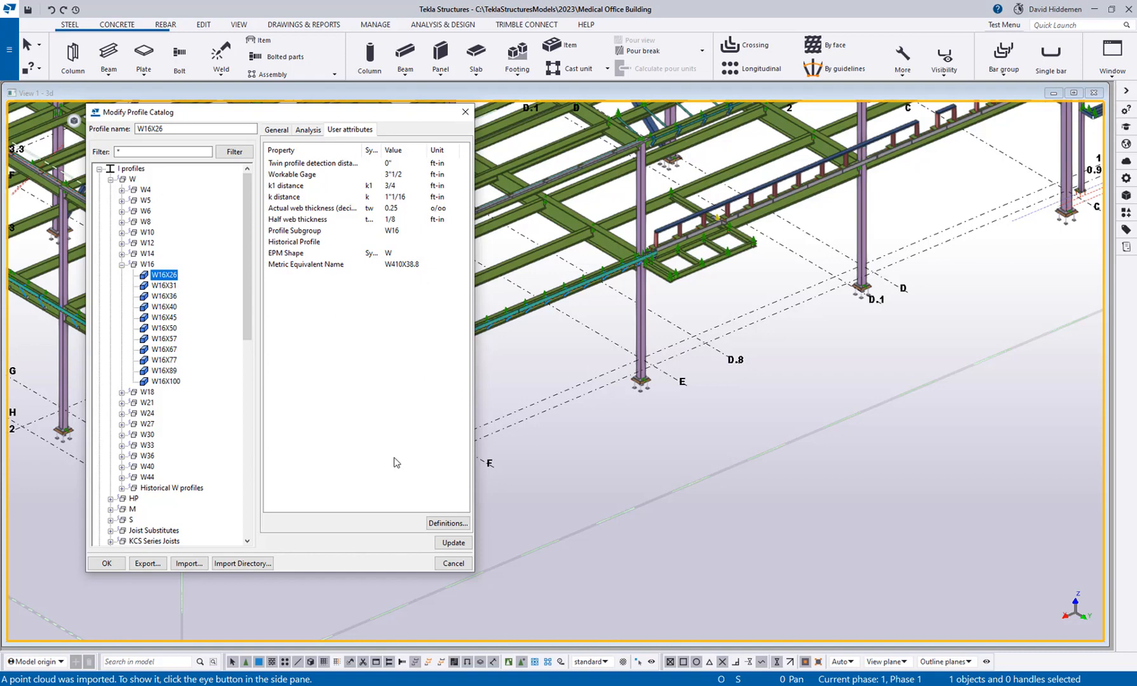
left_click(284, 130)
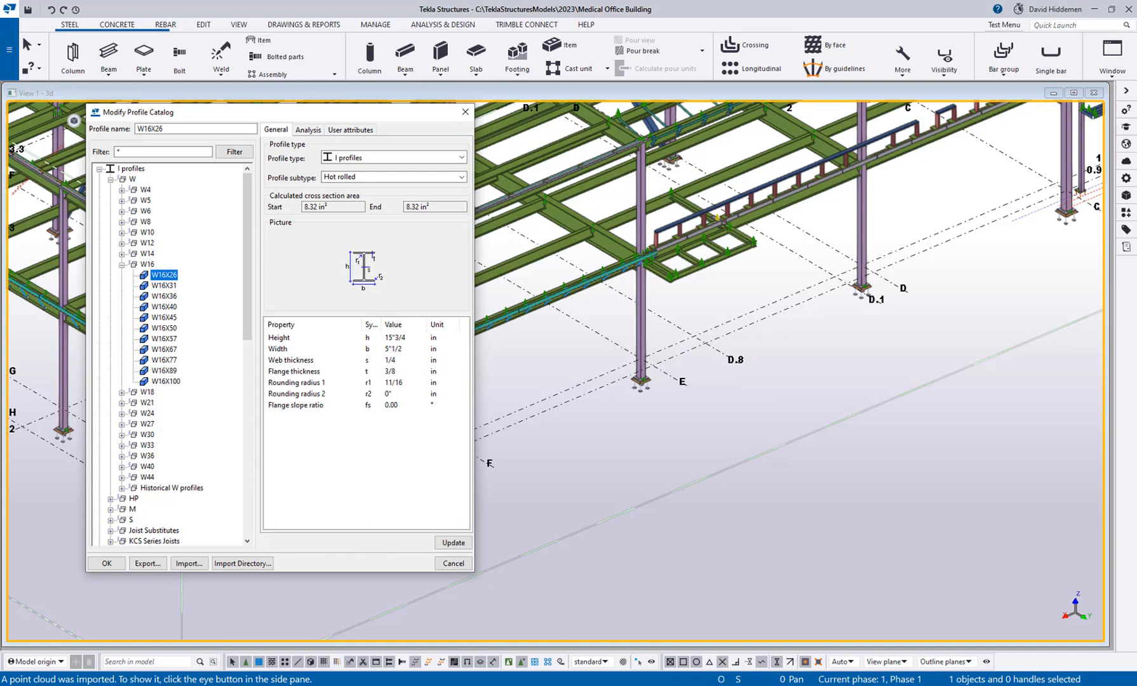
Switch to the hot-rolled-carbon-steel-structural-shapes-1946 PDF in Acrobat Reader and look up the 71 lb CB 162 section.
key("alt+Tab")
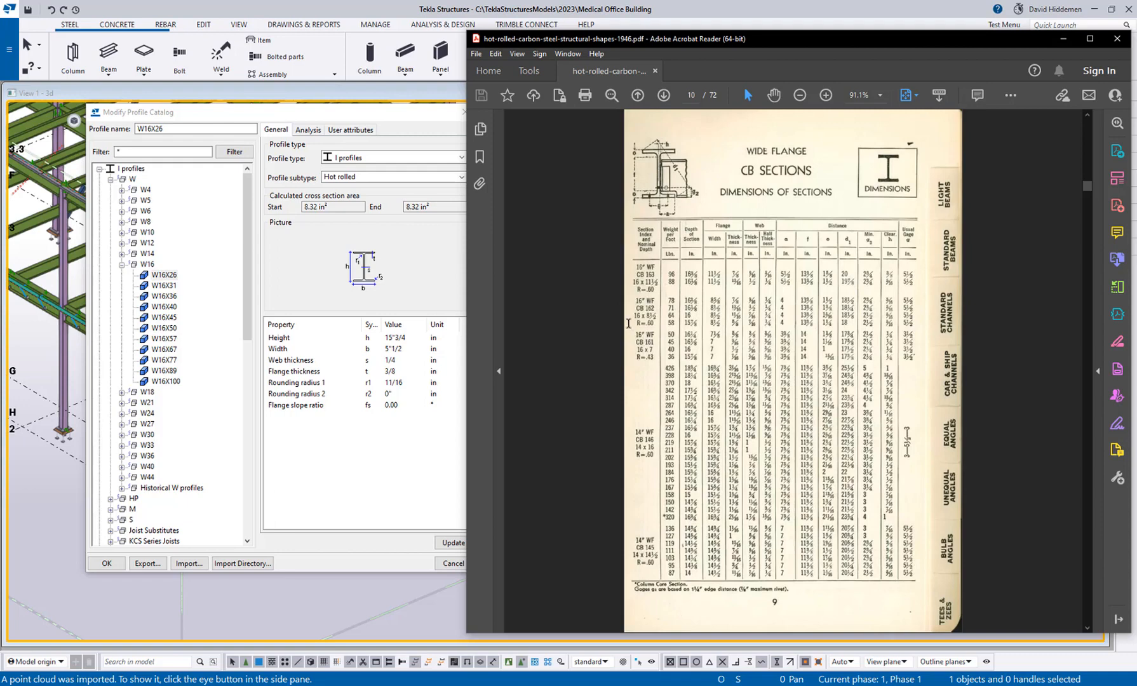
double_click(671, 309)
left_click(342, 550)
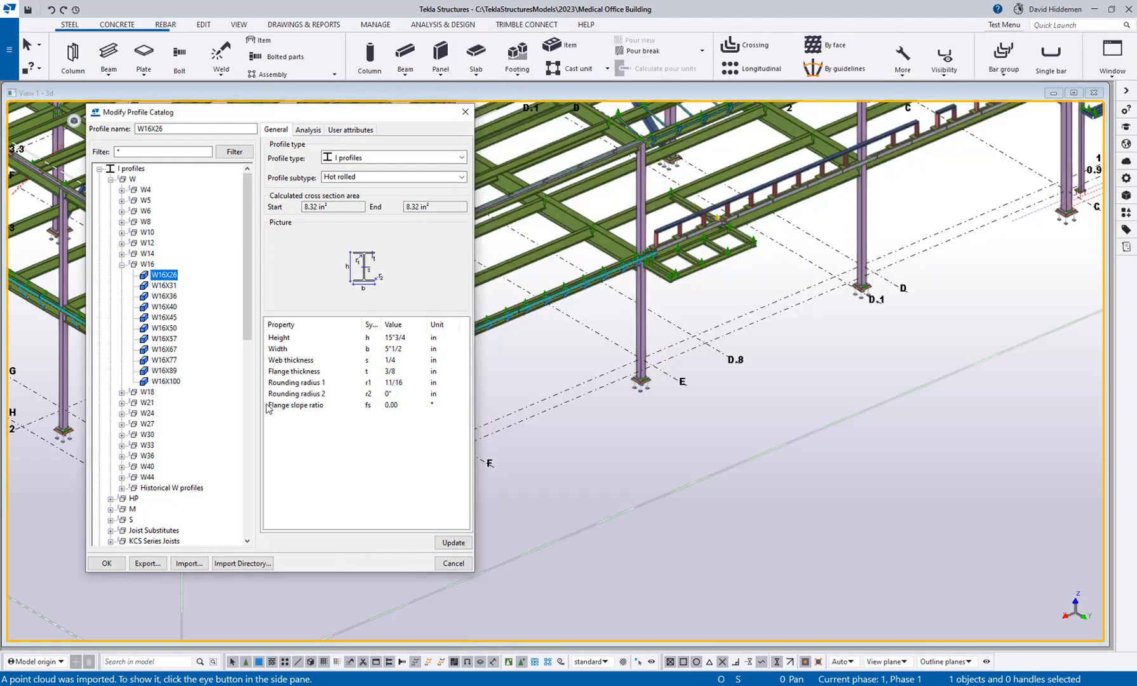
right_click(188, 289)
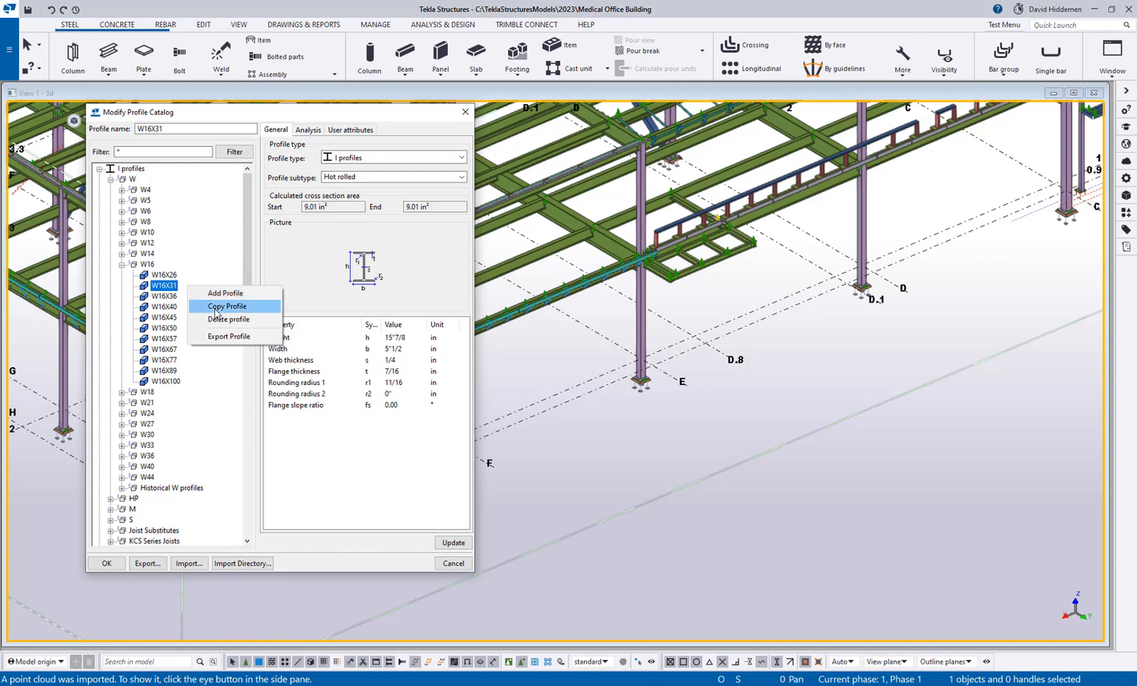
mouse_move(246, 685)
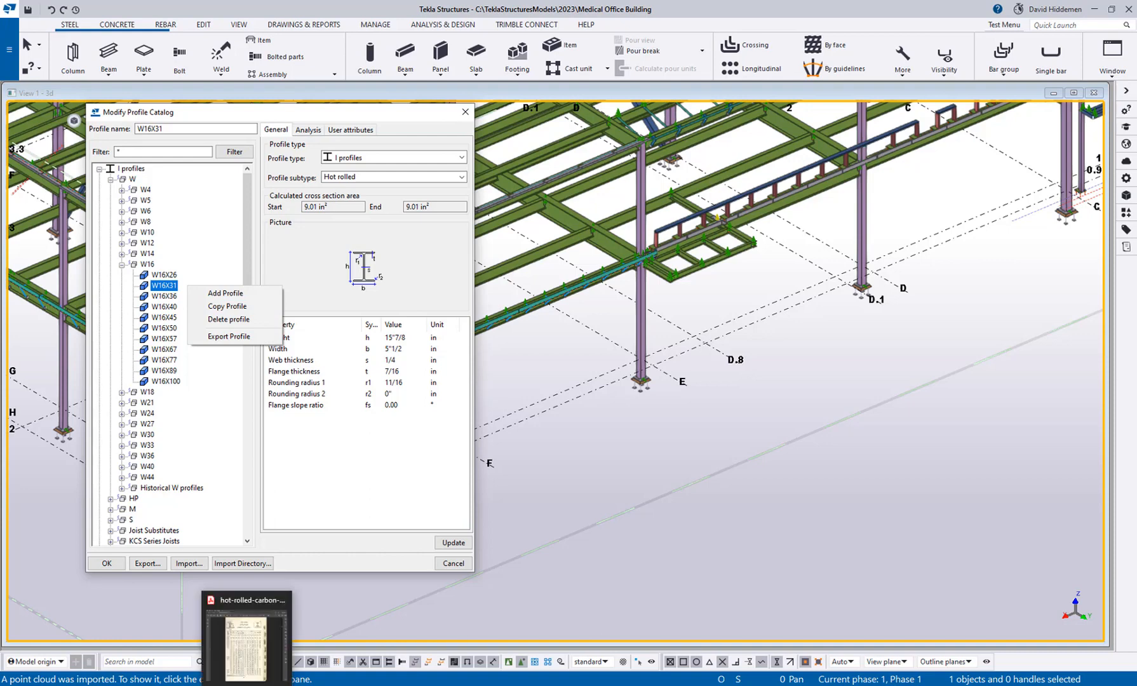
left_click(247, 642)
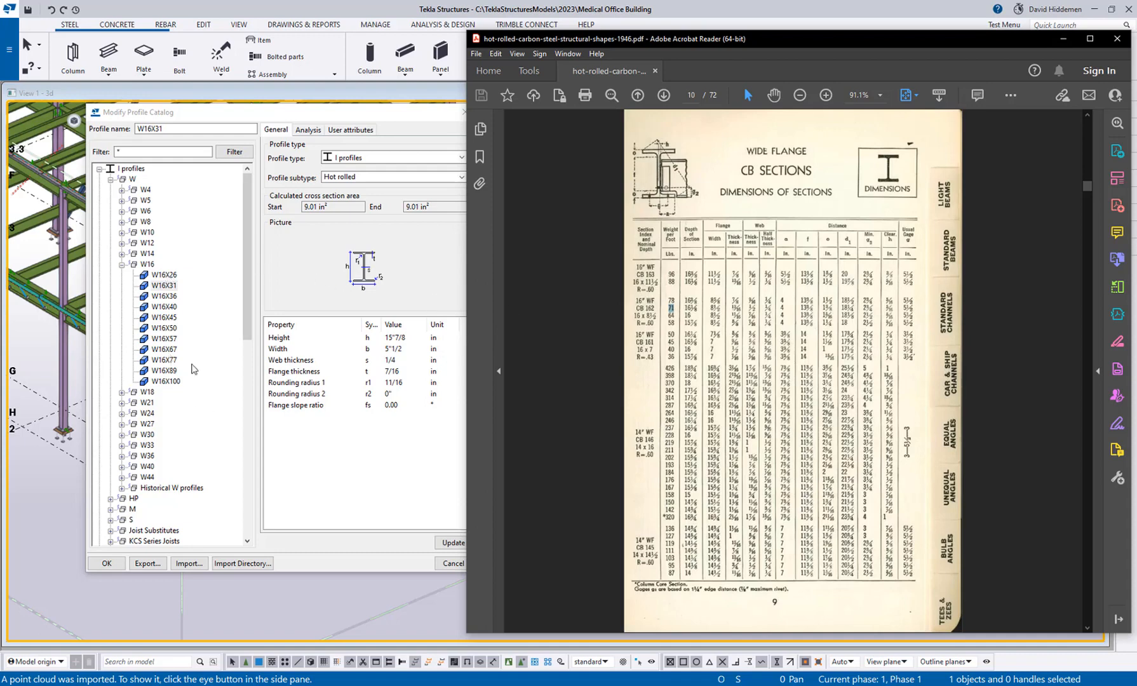
Switch back to Tekla Structures and make a copy of the W16X57 profile in the catalog.
left_click(162, 329)
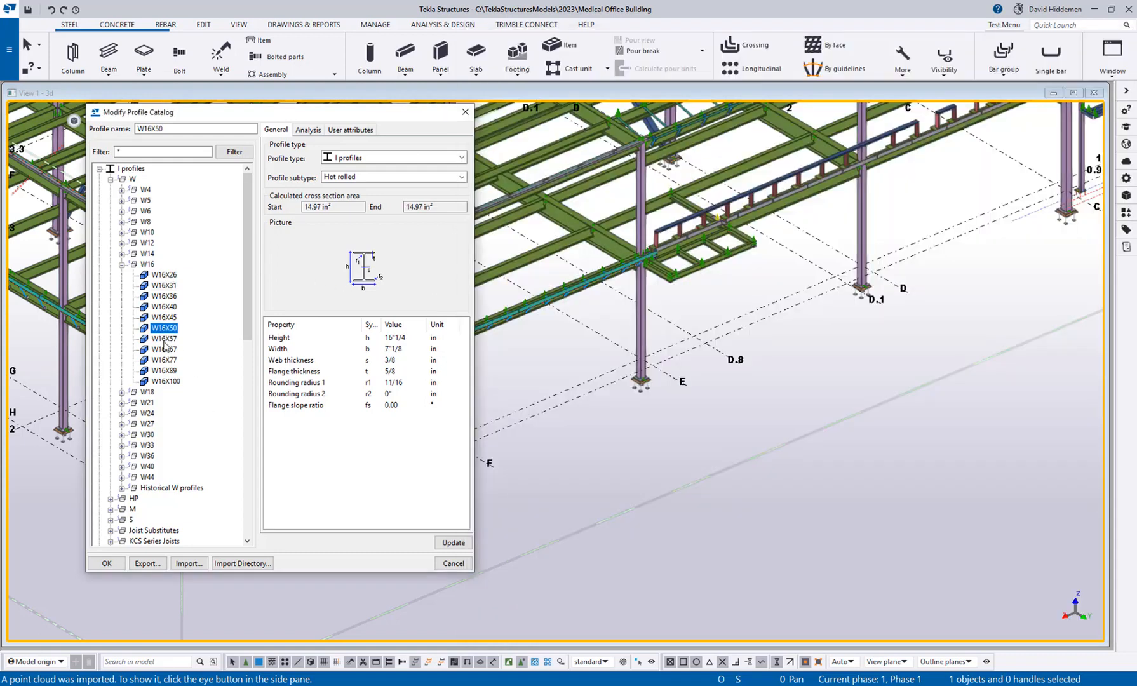
left_click(164, 339)
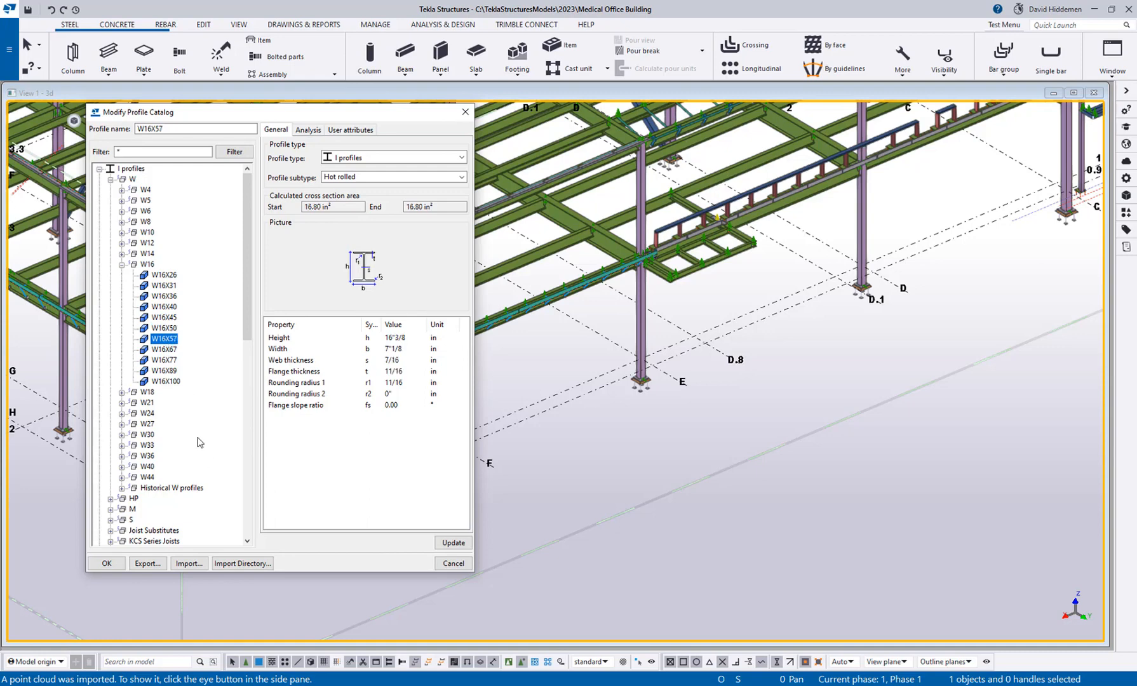
right_click(170, 343)
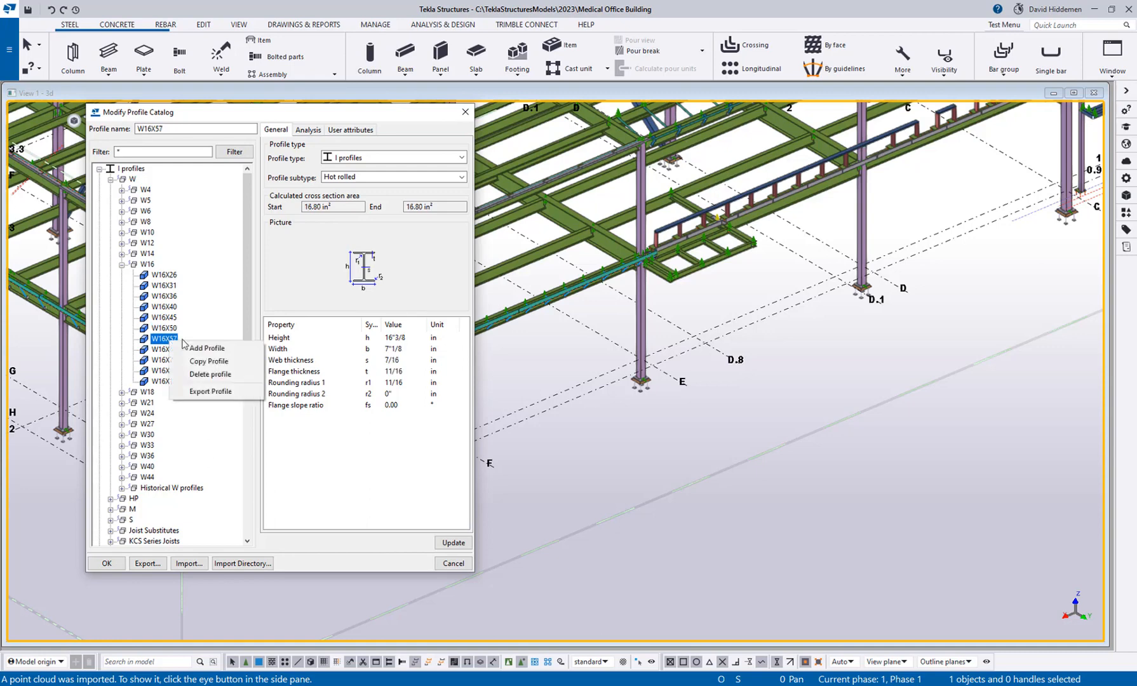
left_click(216, 364)
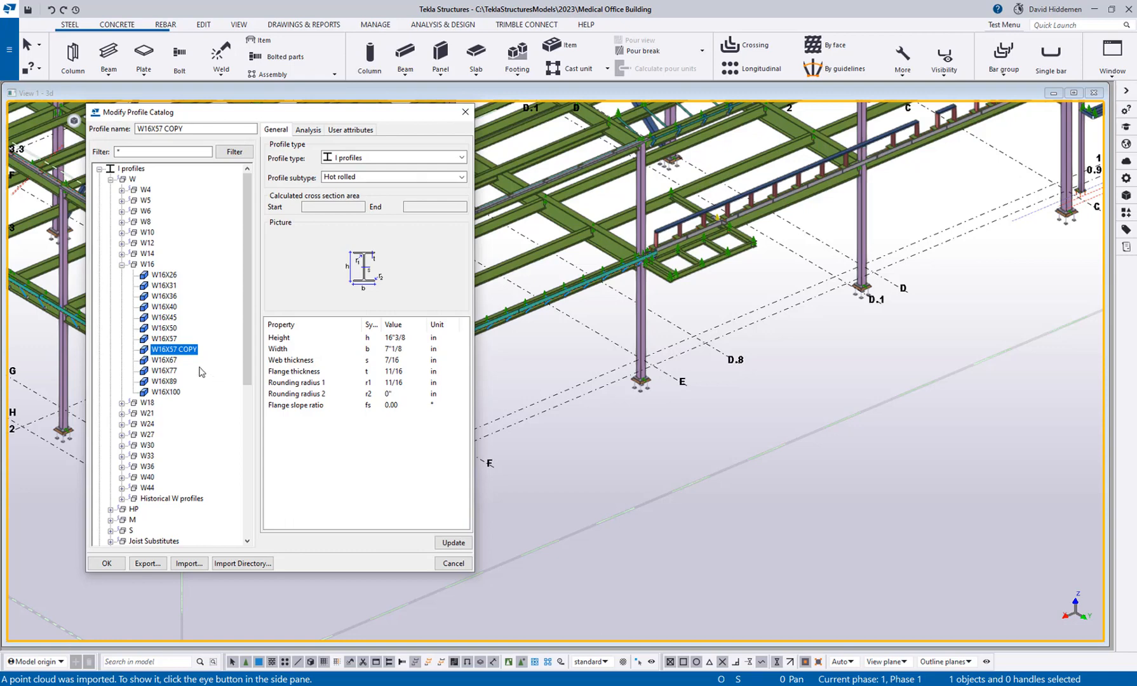
Rename the copied W16X57 profile to CB162X71, checking the designation against the 1946 shapes PDF.
mouse_move(275, 685)
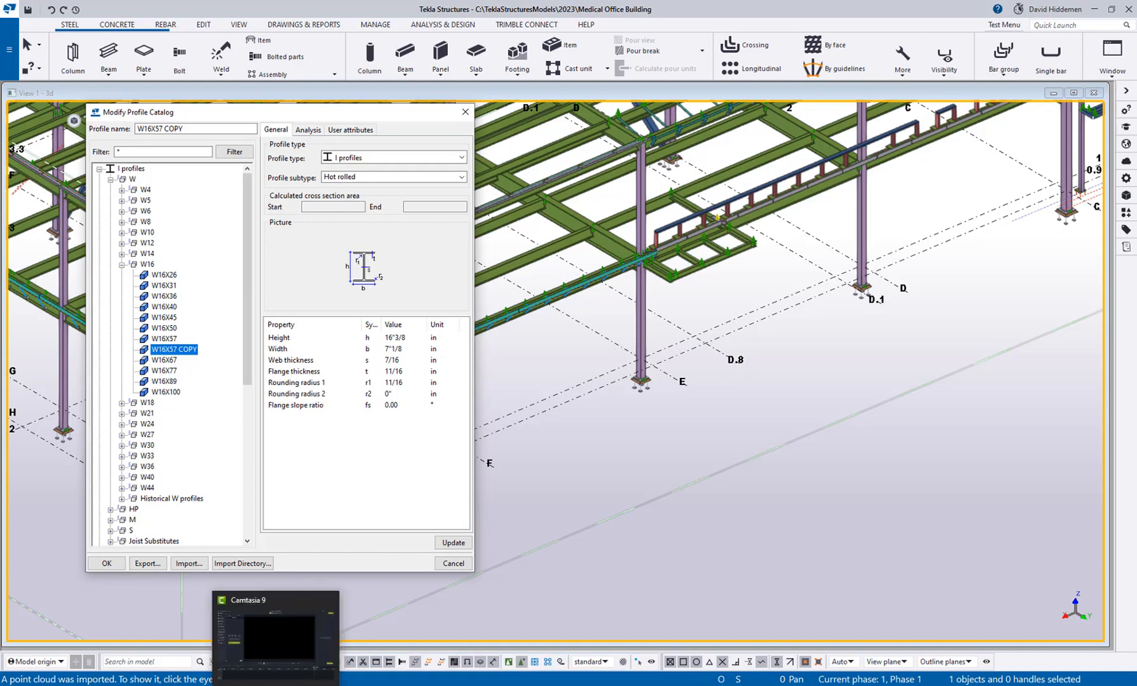
left_click(247, 641)
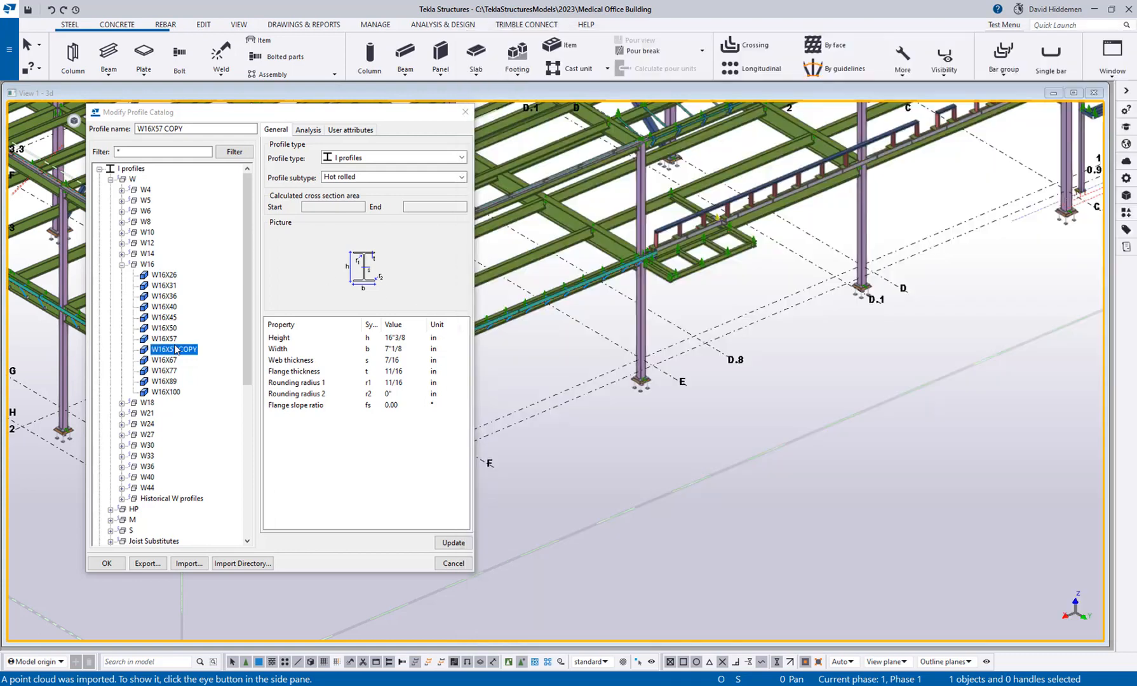
right_click(176, 349)
left_click(167, 346)
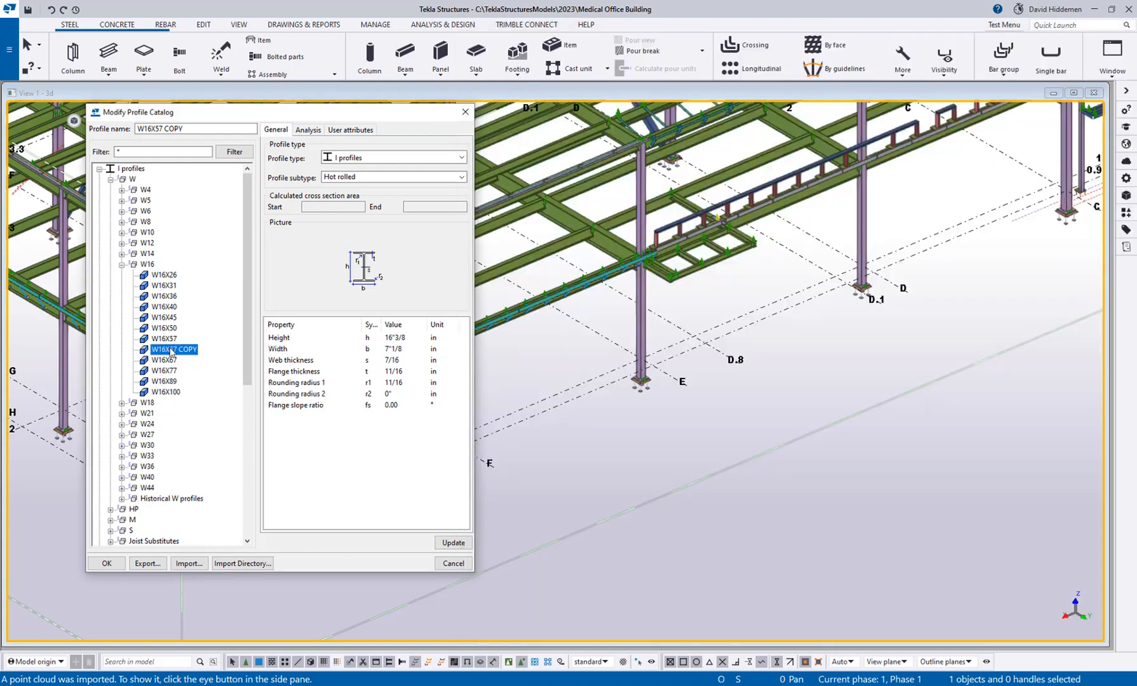
left_click(192, 129)
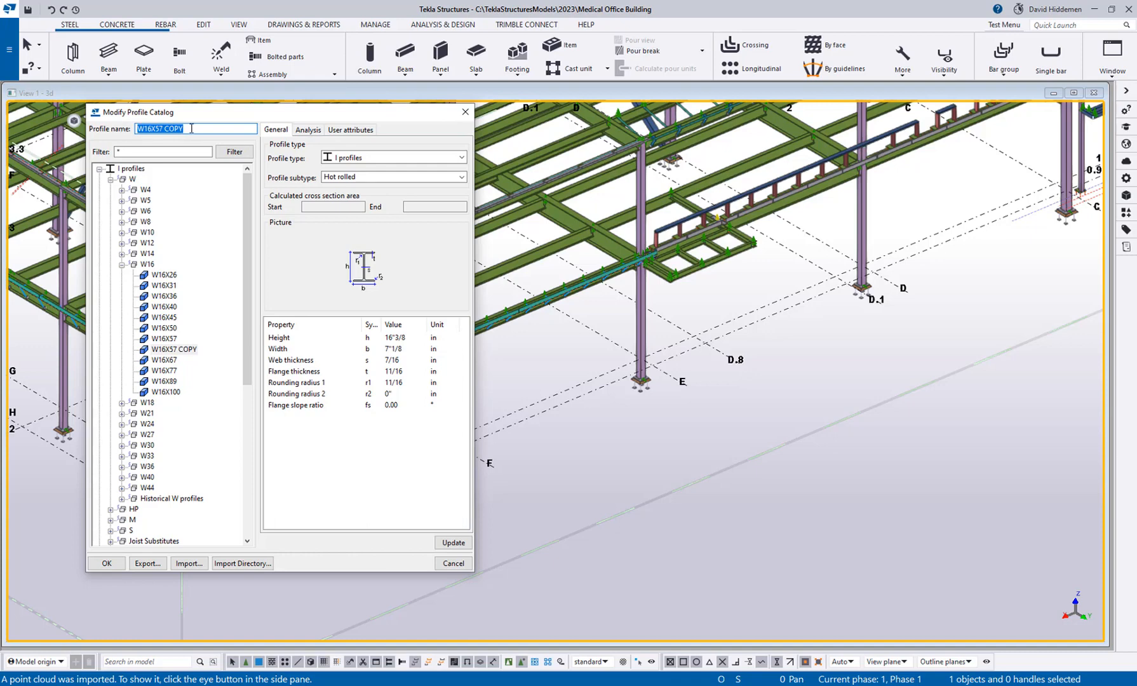
type("C8")
type("162X71")
key("Return")
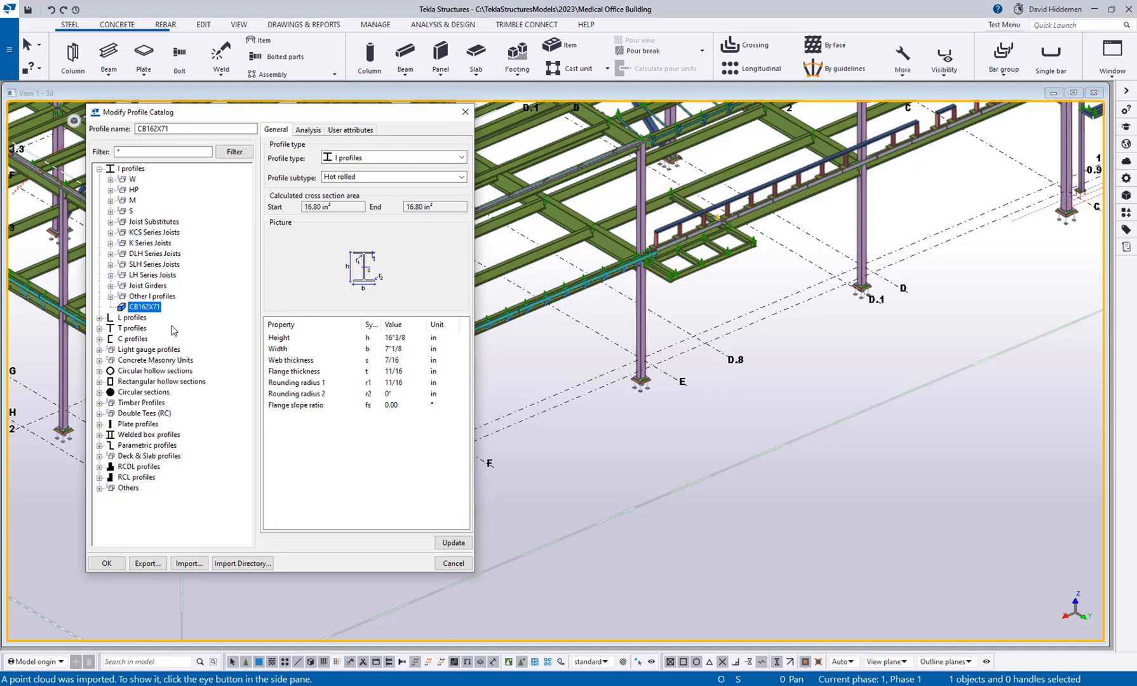
Set the CB162X71 profile's height to 16"1/8 and its width to 8.5 inches.
left_click(401, 337)
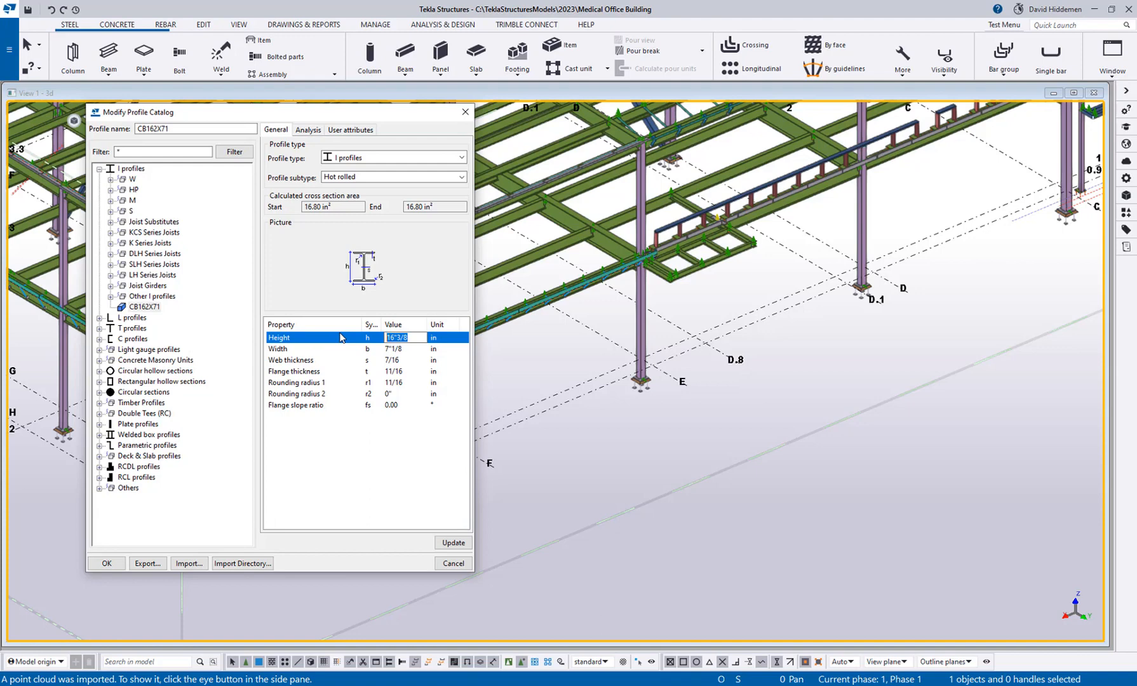
type("16.125")
key("Tab")
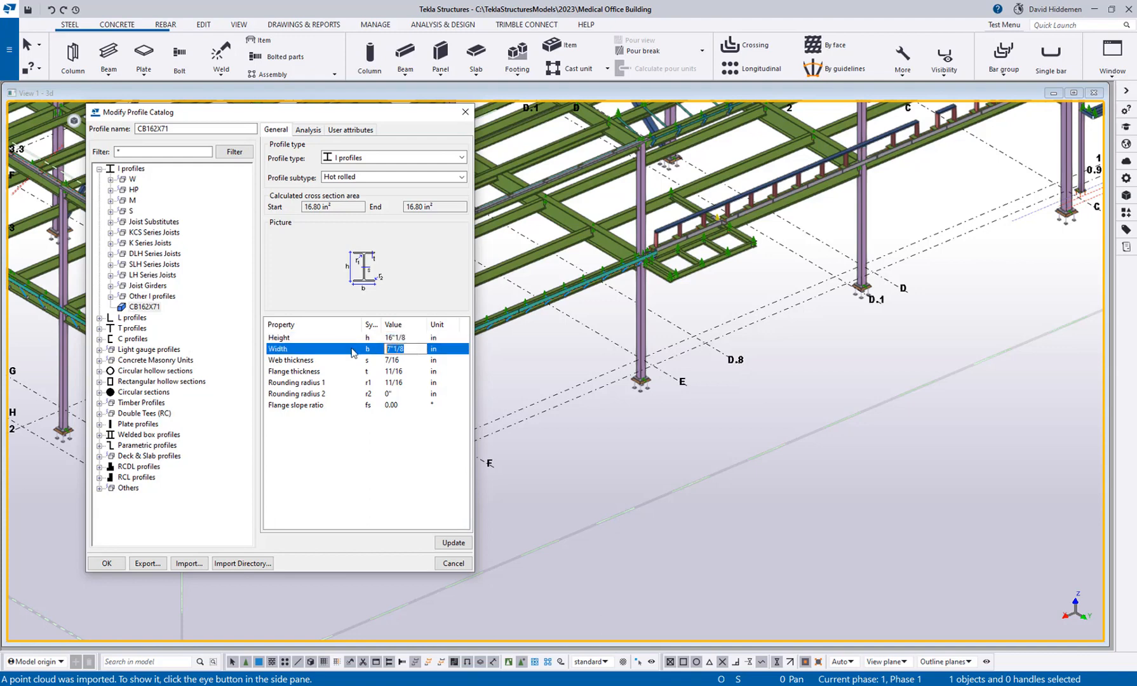
type("8.5")
key("Tab")
Set the CB162X71 profile's web thickness to 1/2 inch.
left_click(408, 373)
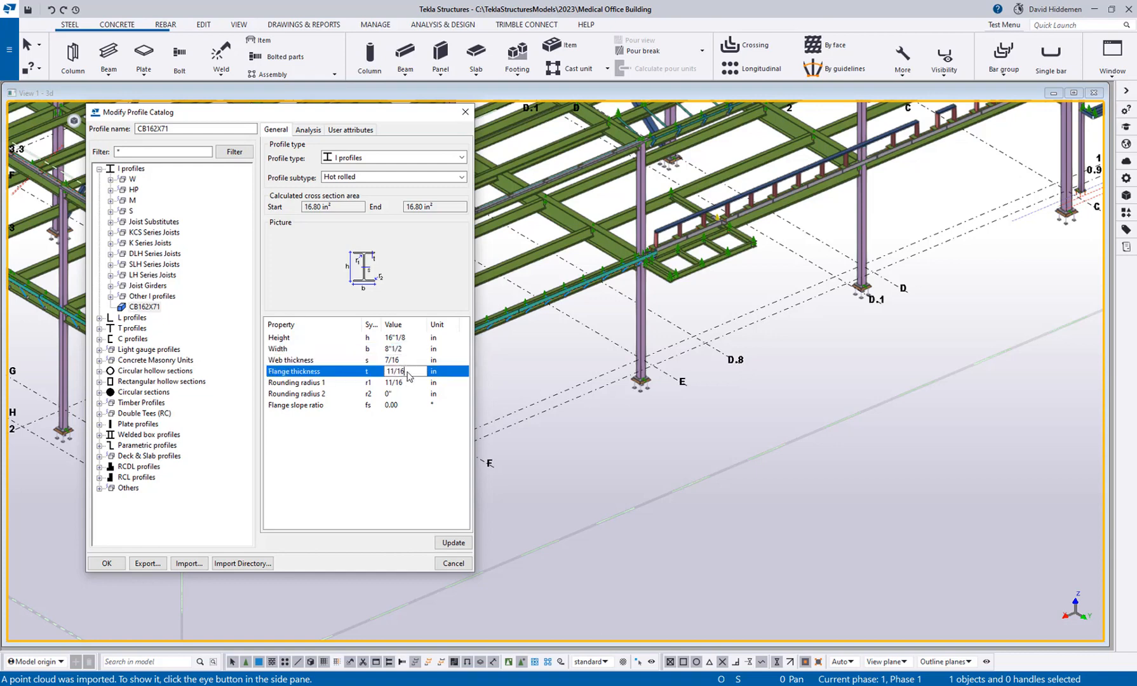
key("shift+Tab")
type("1")
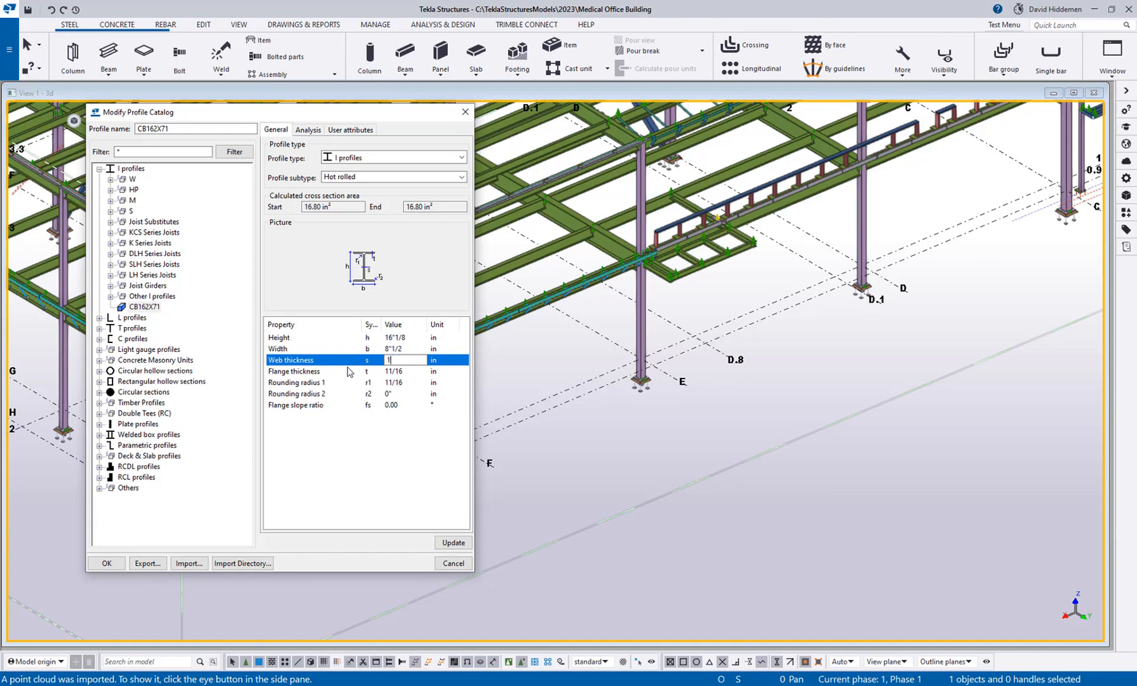
type("/2")
key("Tab")
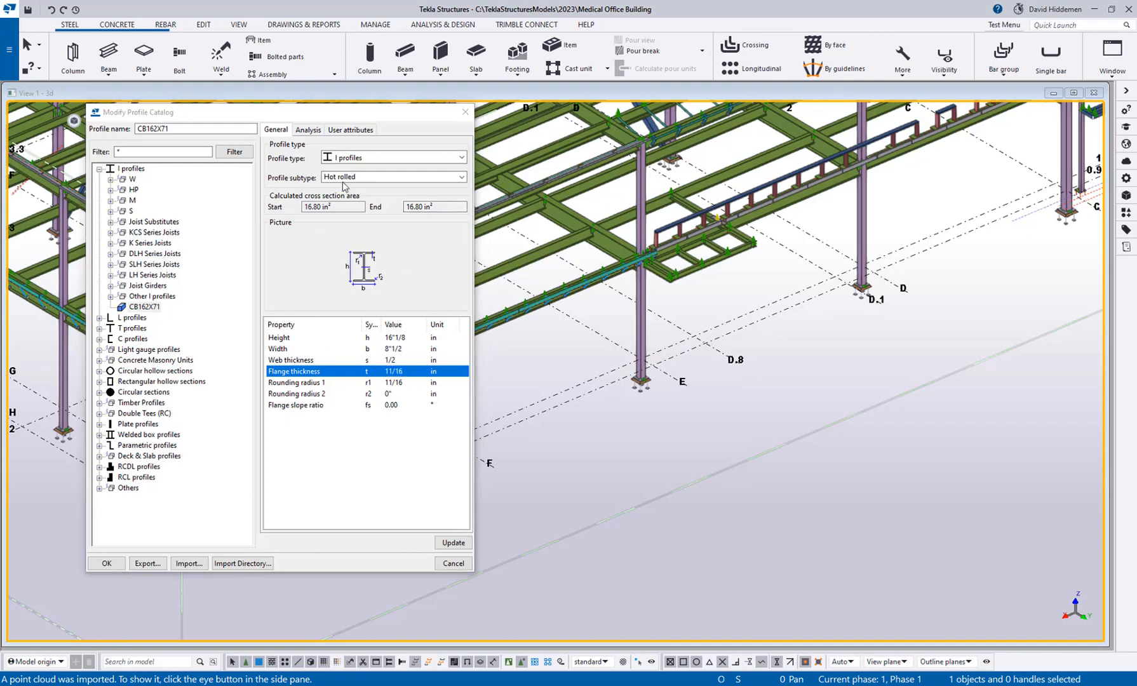
Set the cross section area in the CB162X71 profile's analysis properties to 19.0715 in².
left_click(310, 132)
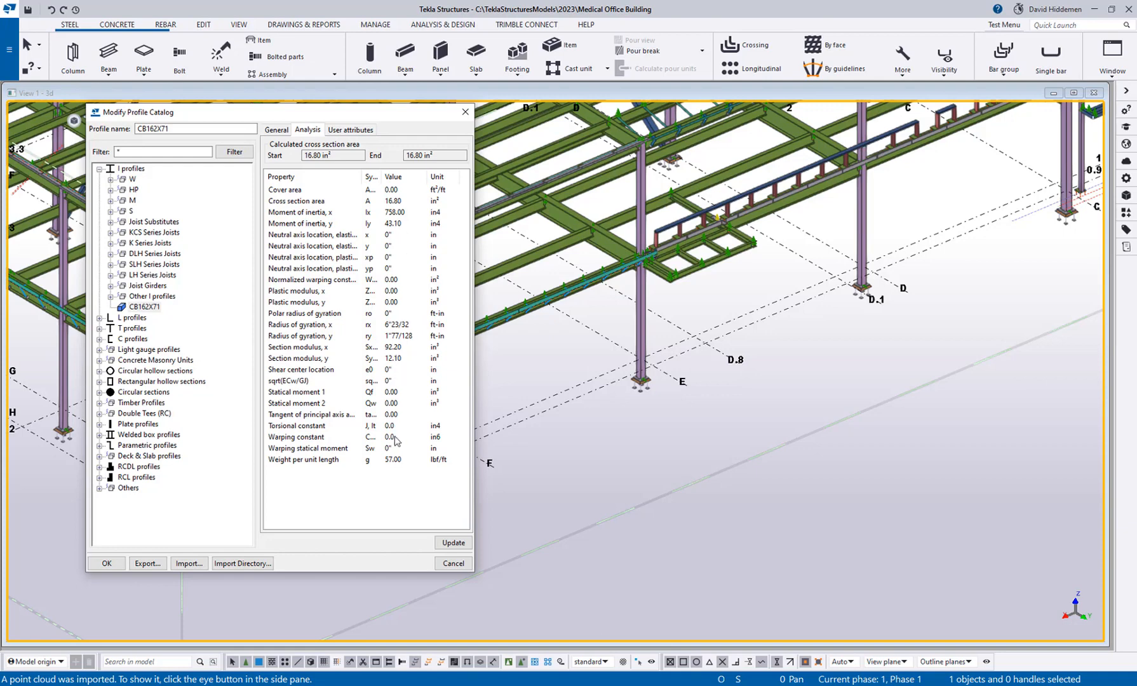
double_click(411, 202)
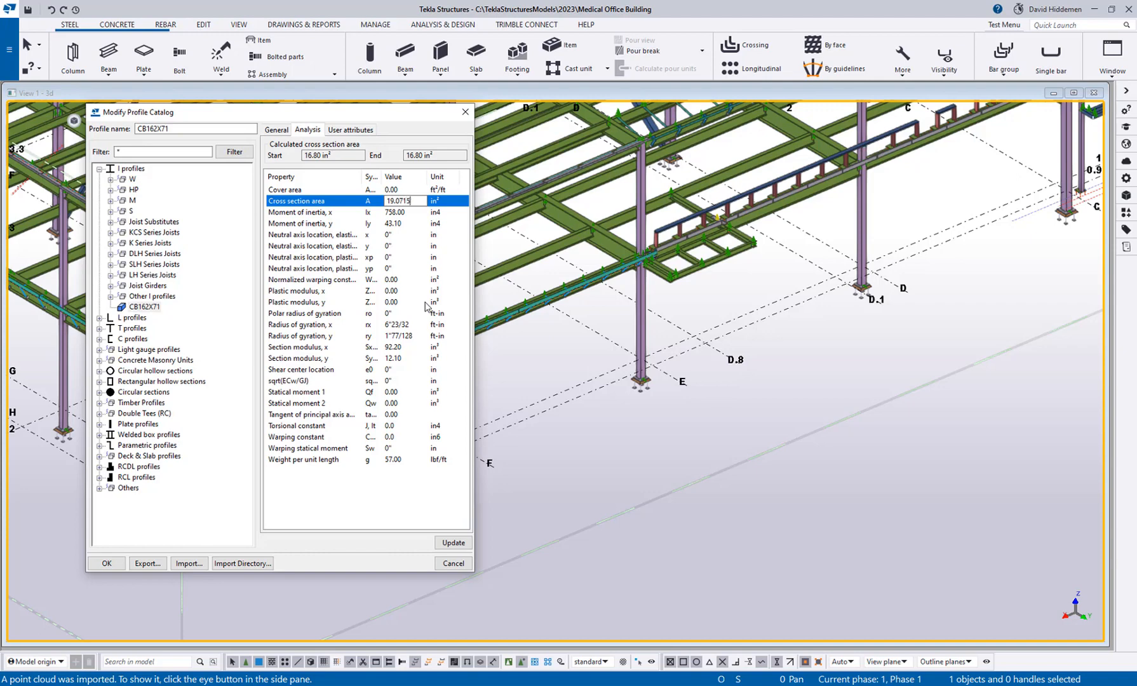
key("Return")
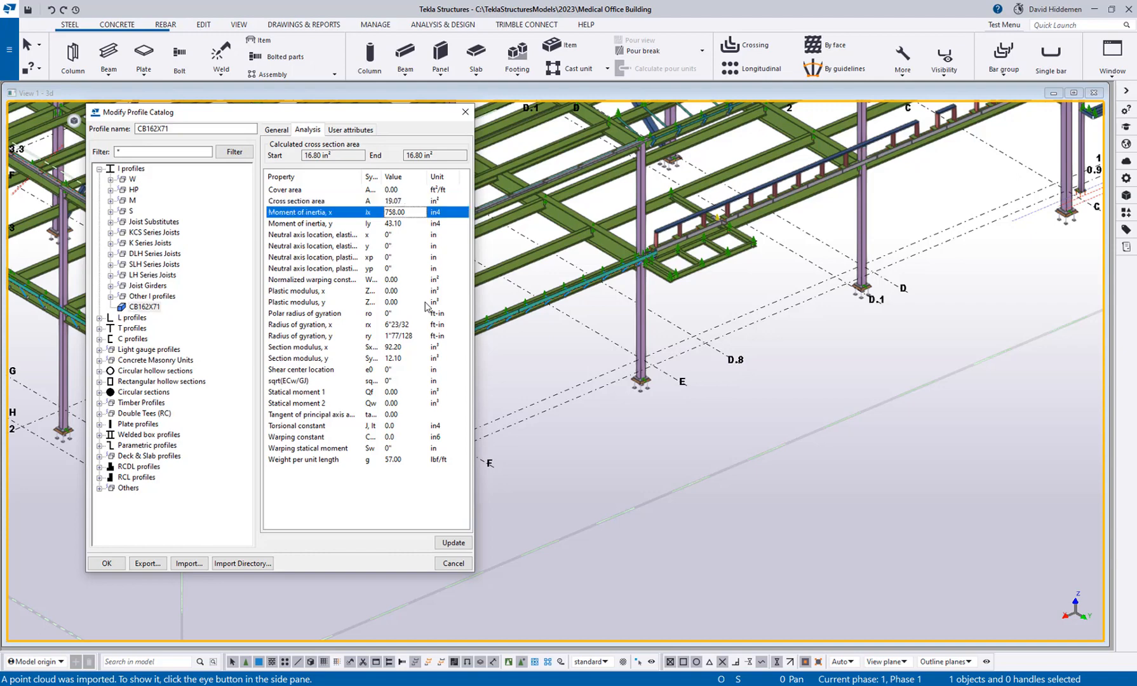
Set the CB162X71 profile's weight per unit length to 71 lbf/ft.
left_click(330, 462)
left_click(406, 462)
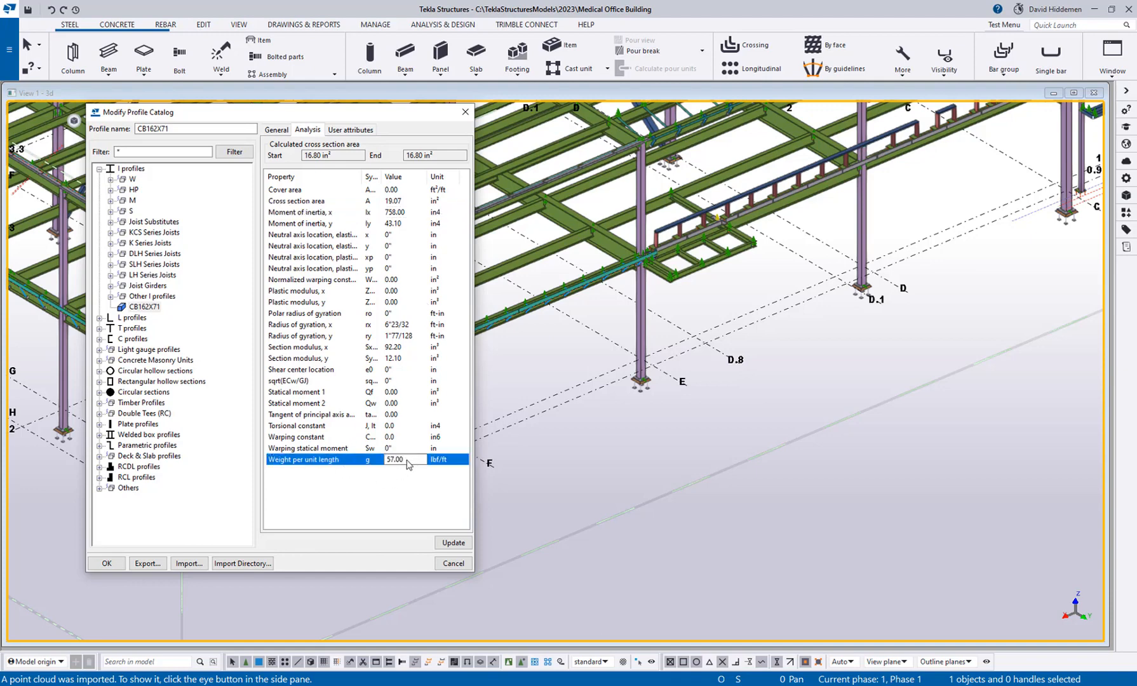
type("71")
left_click(414, 493)
left_click(442, 462)
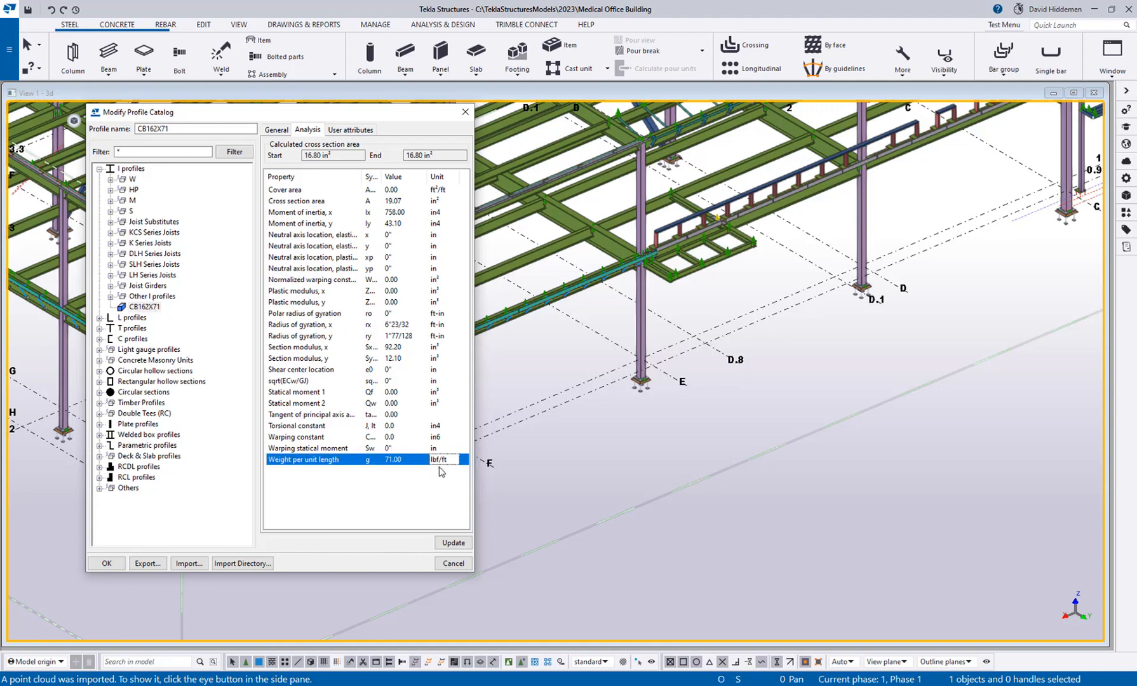
left_click(442, 201)
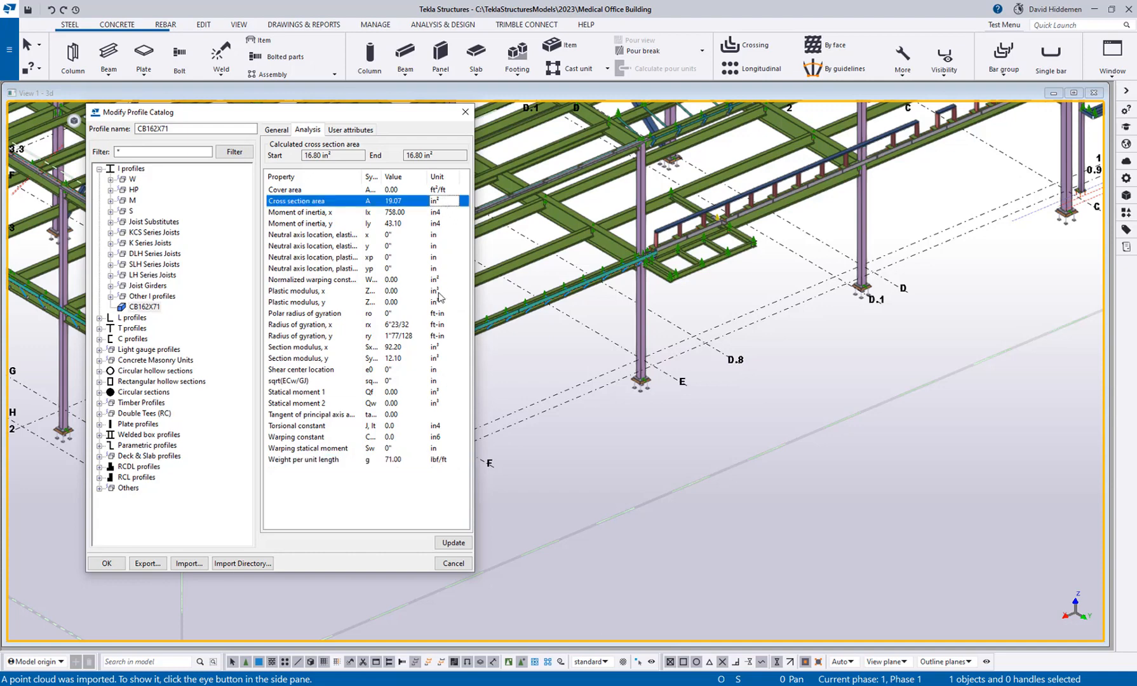
left_click(444, 460)
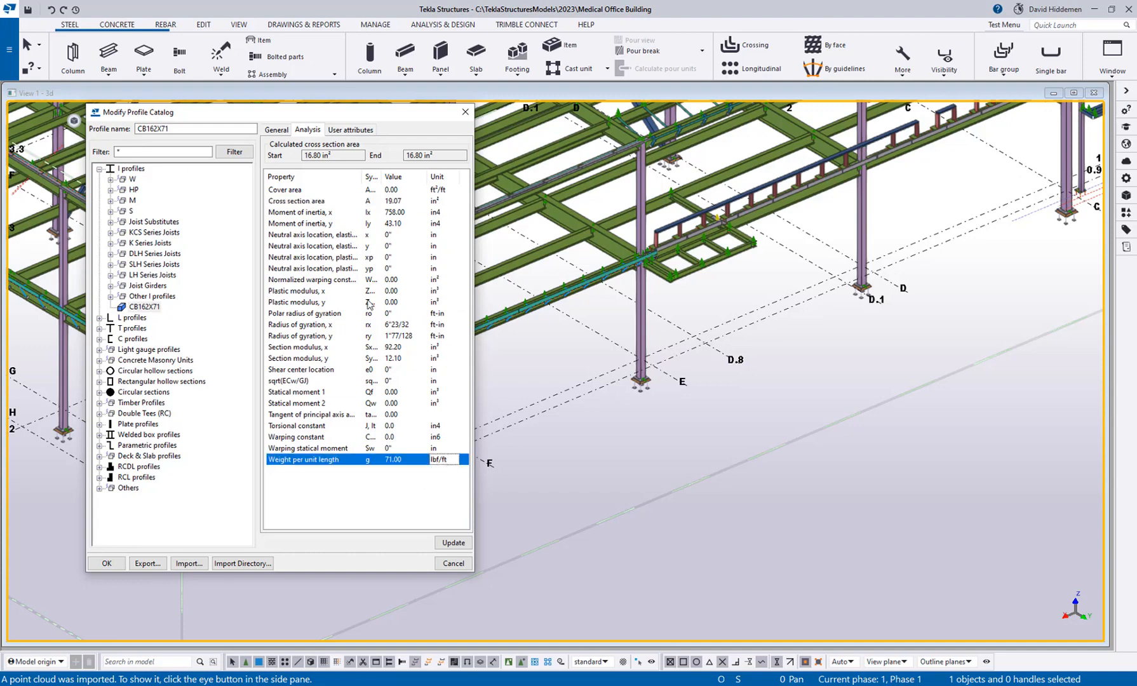
Set the CB162X71 profile's workable gage to 5"1/2 and save the catalog changes to the model folder.
left_click(360, 131)
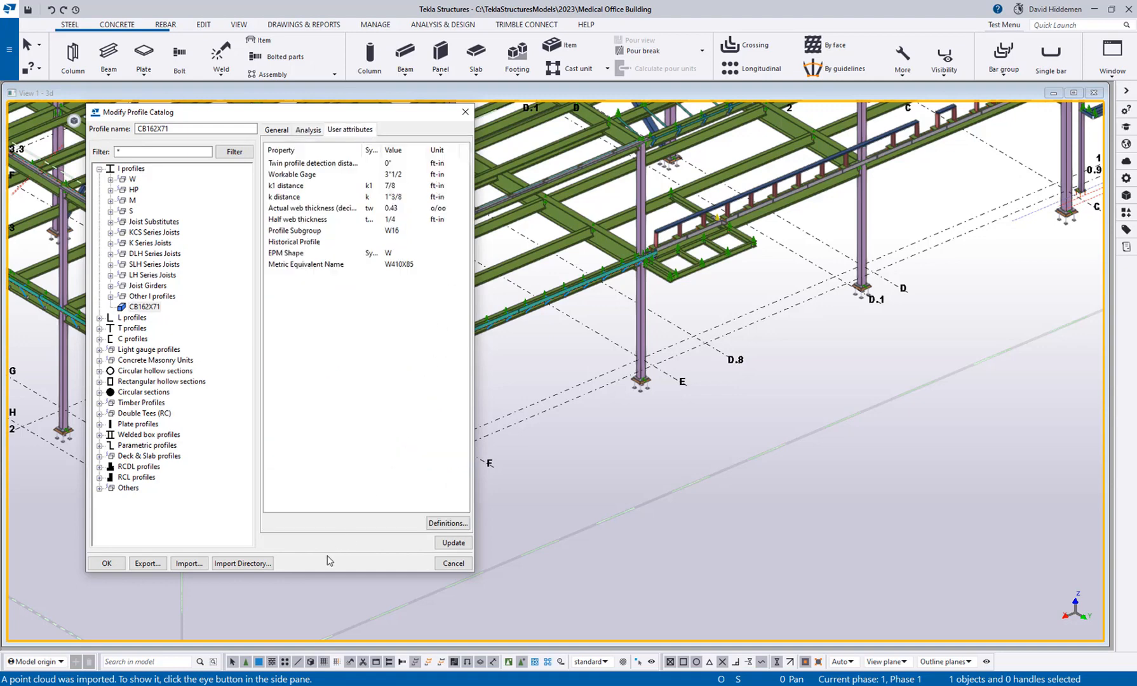
key("alt+Tab")
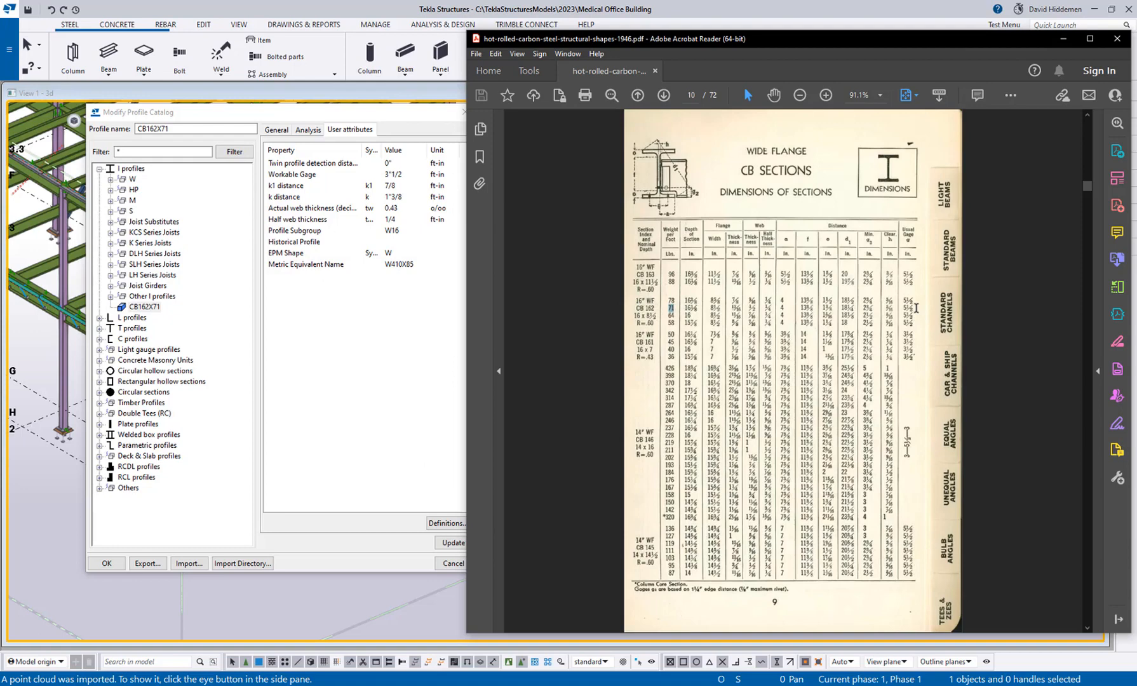
left_click(386, 175)
left_click_drag(392, 176, 383, 179)
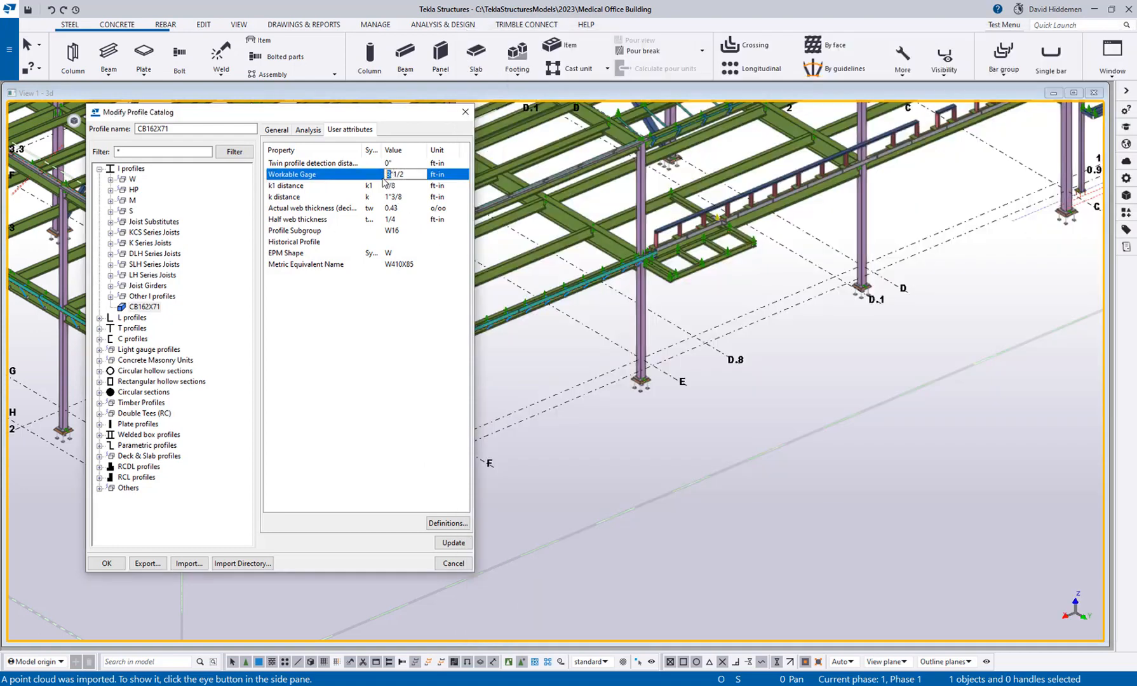
type("5")
left_click(455, 544)
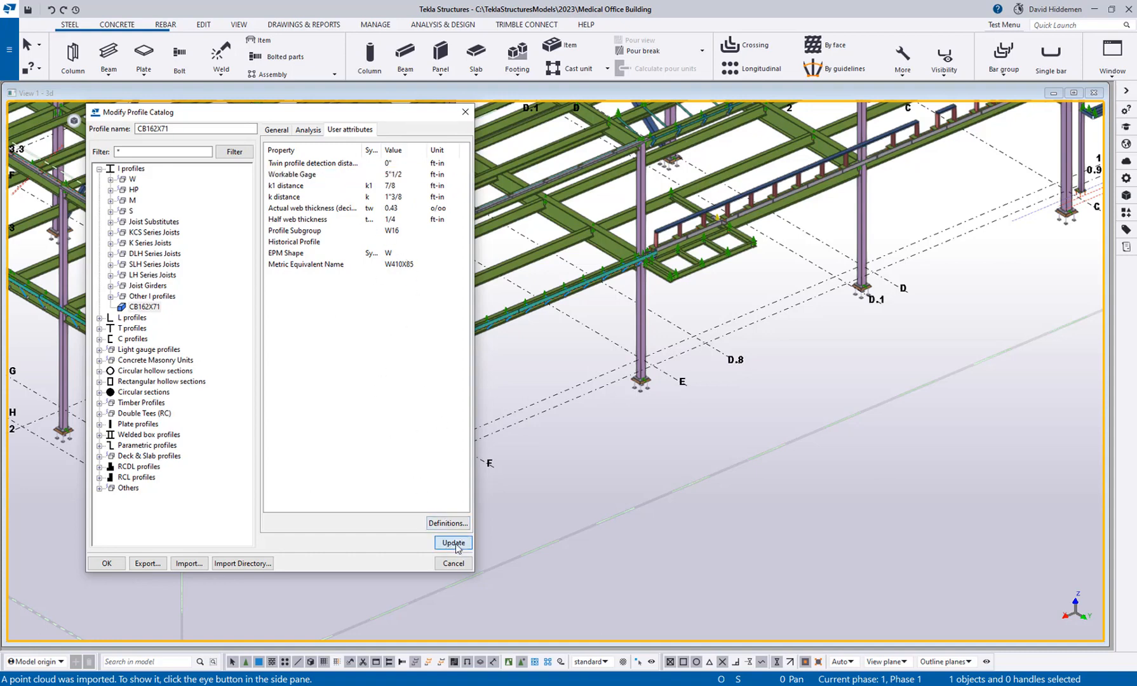
left_click(109, 565)
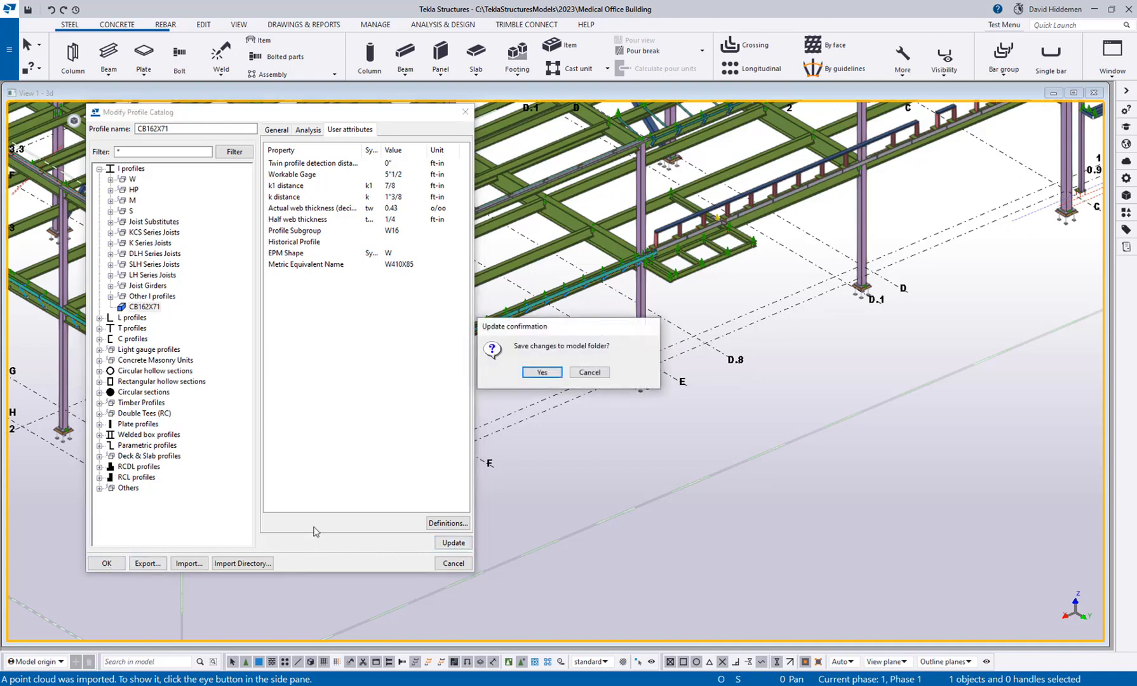
left_click(547, 374)
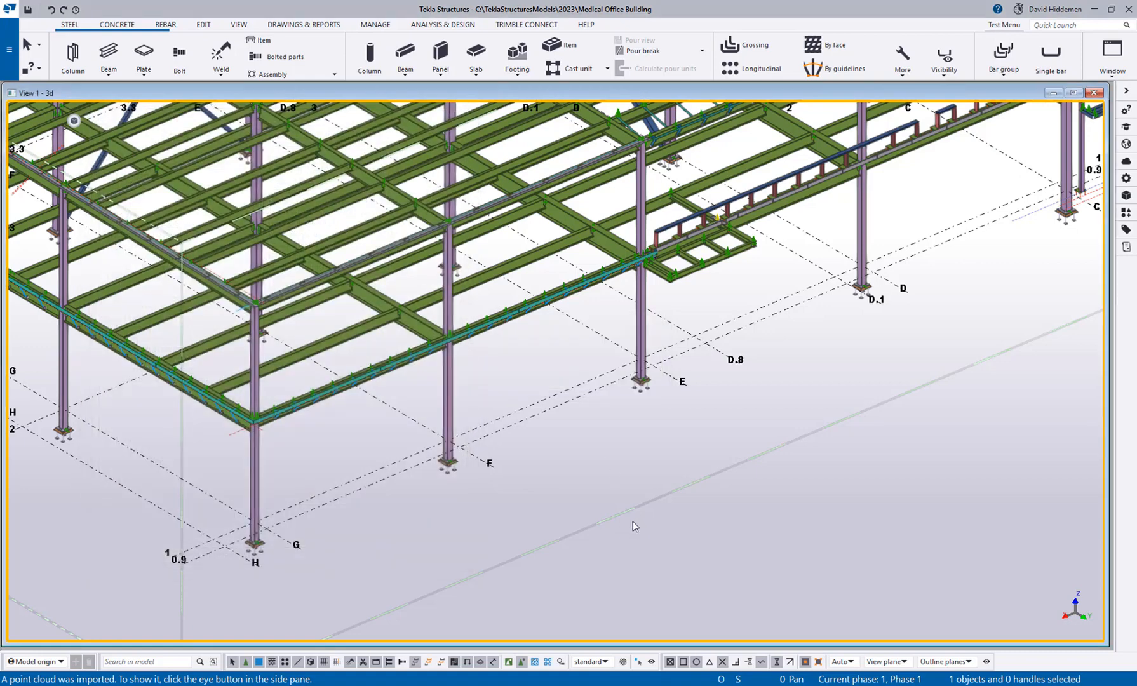
Start a new steel beam and assign it the CB162X71 profile from the profile catalog.
left_click(103, 51)
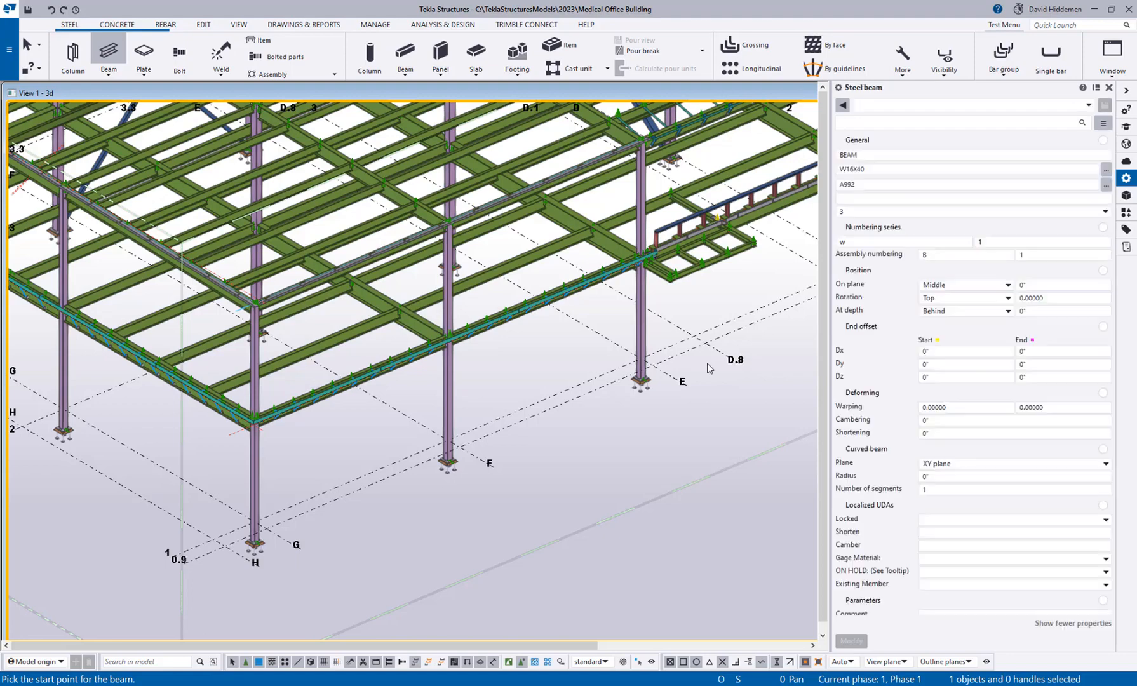
left_click(1105, 170)
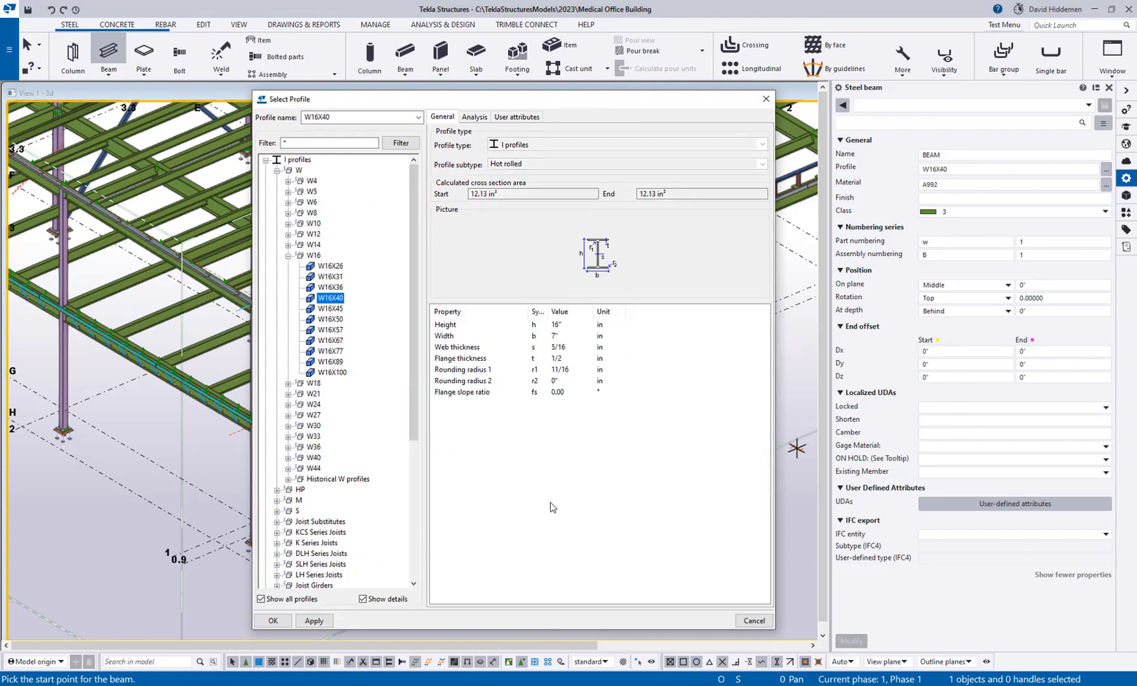
scroll(342, 483, "down", 4)
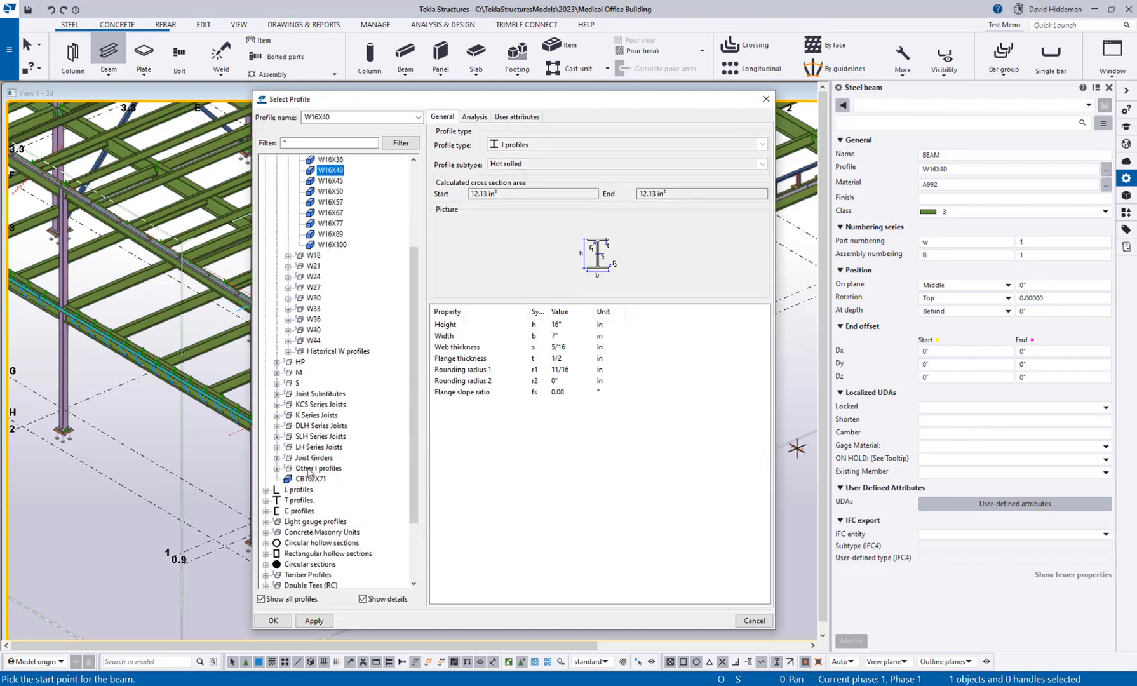
scroll(309, 473, "up", 4)
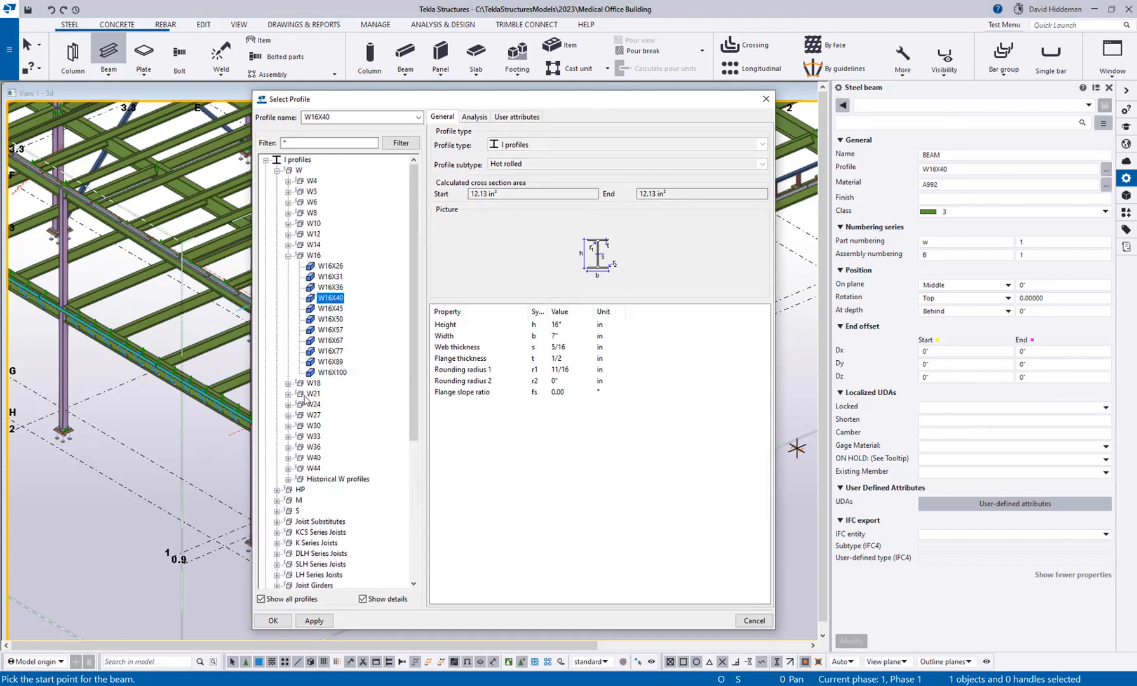
scroll(325, 482, "down", 3)
left_click(311, 511)
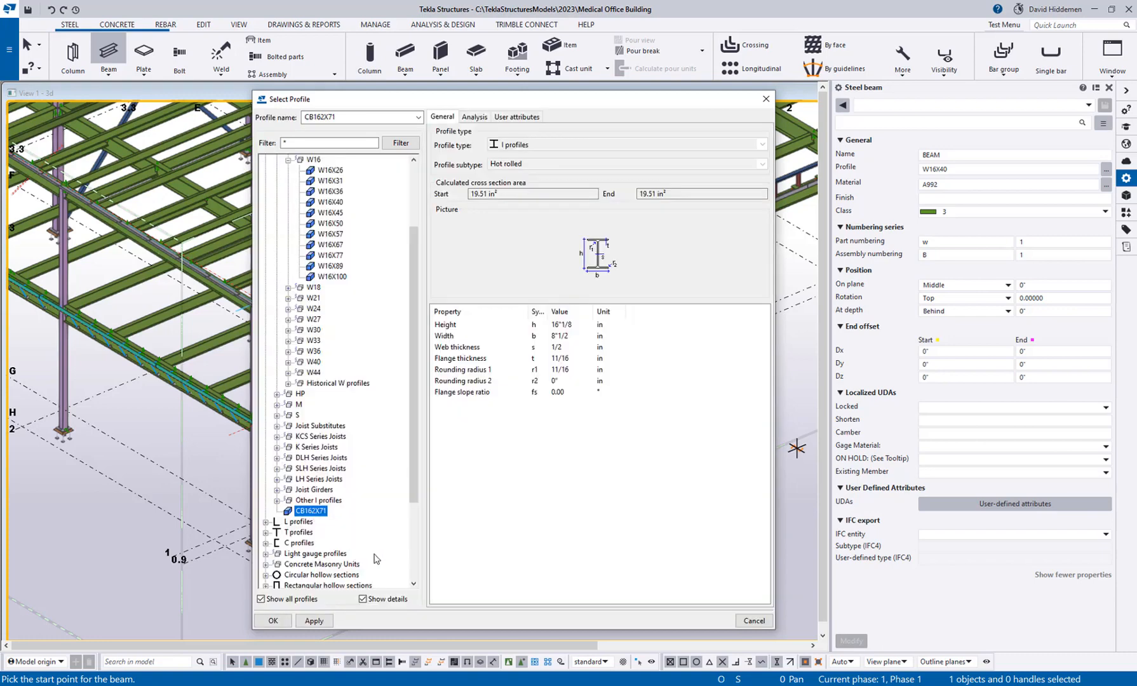
left_click(273, 621)
Place a beam about 17'-0" long on the ground level between grid lines G and F, and end beam creation.
scroll(287, 519, "up", 3)
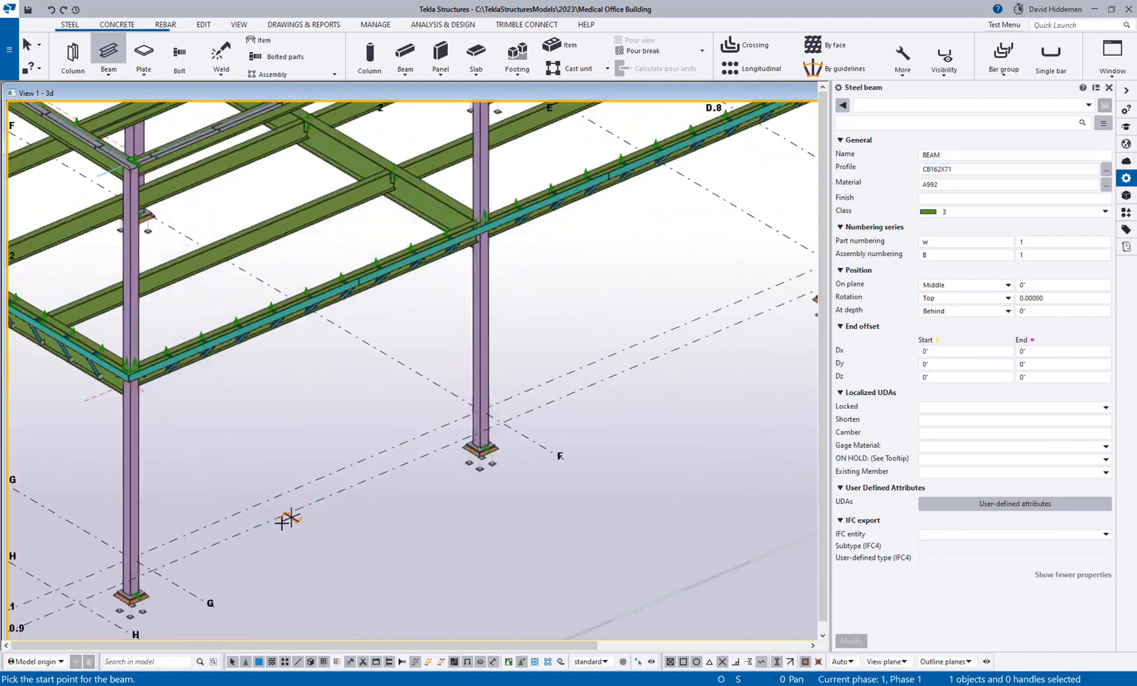
scroll(287, 519, "up", 3)
left_click(152, 568)
left_click(535, 402)
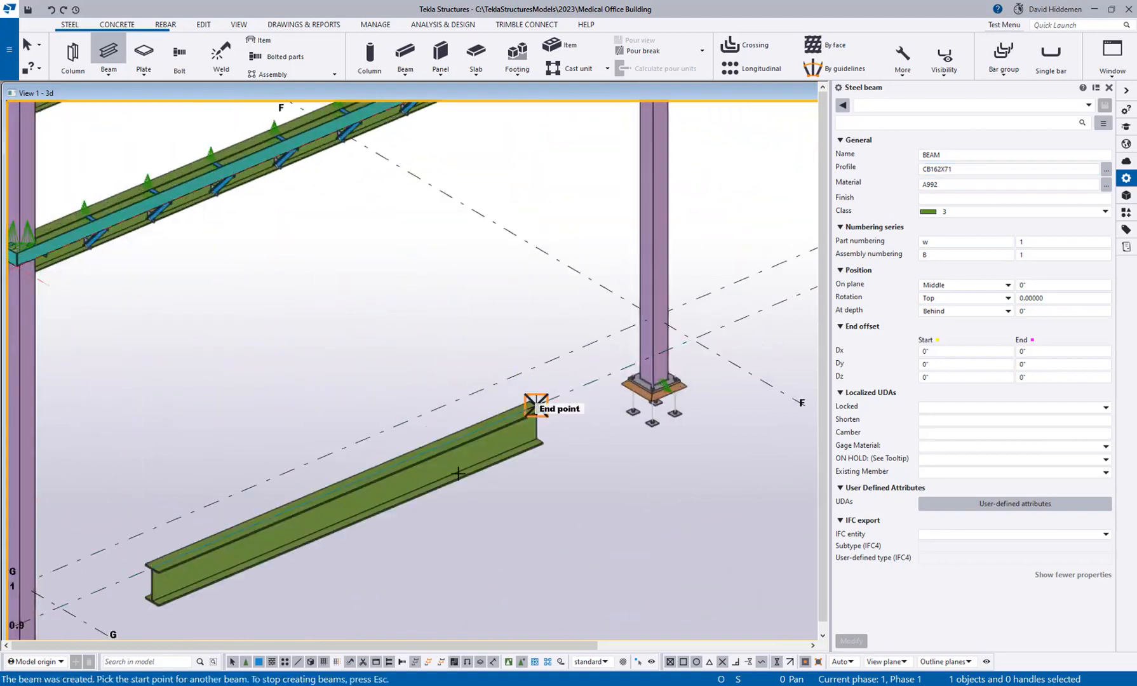
middle_click_drag(365, 548, 528, 390)
scroll(283, 427, "up", 6)
right_click(248, 391)
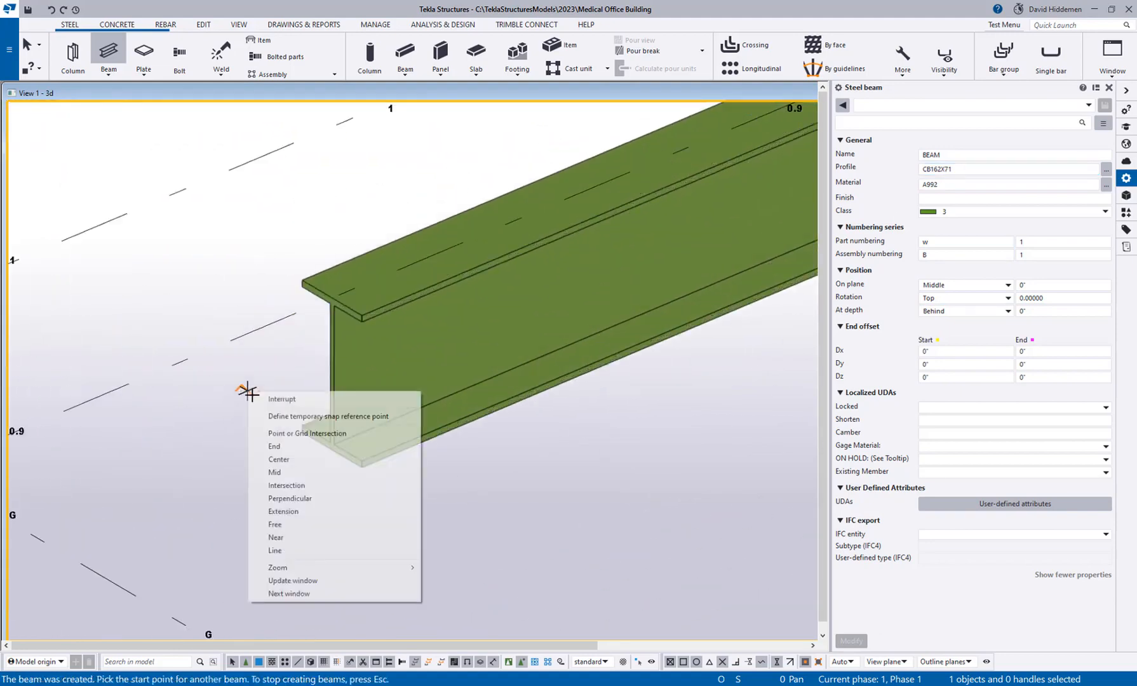
left_click(273, 397)
Measure the new beam's overall depth and its top flange width at the near end.
scroll(273, 395, "up", 2)
key("f")
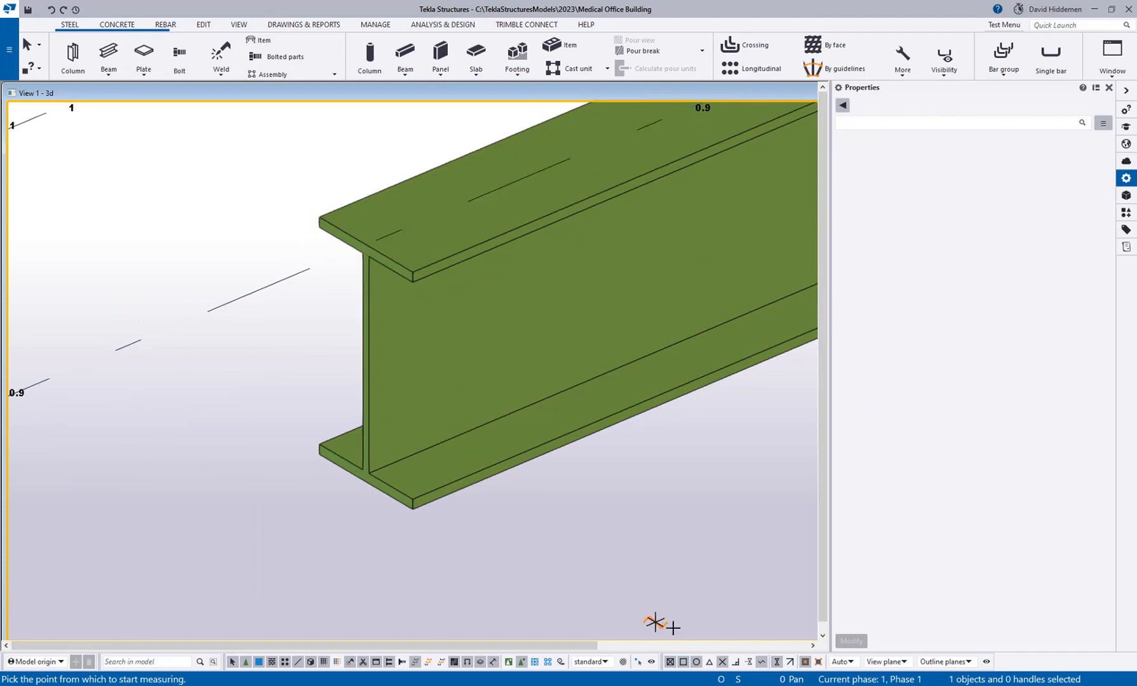
left_click(319, 216)
left_click(318, 454)
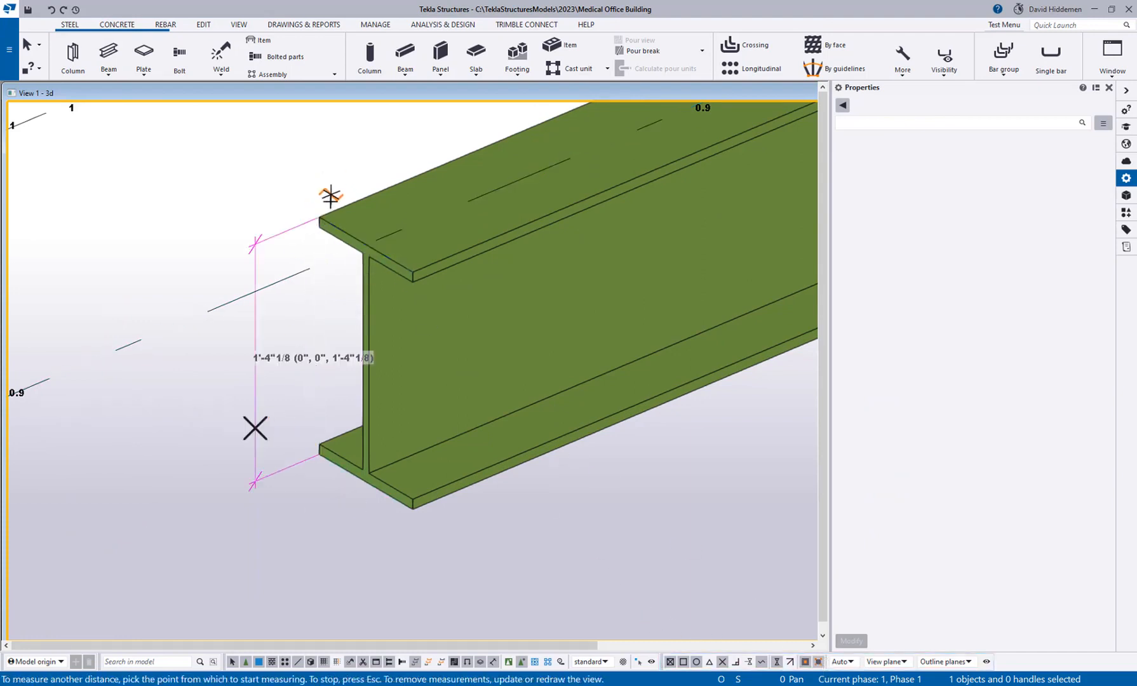
left_click(319, 216)
left_click(413, 272)
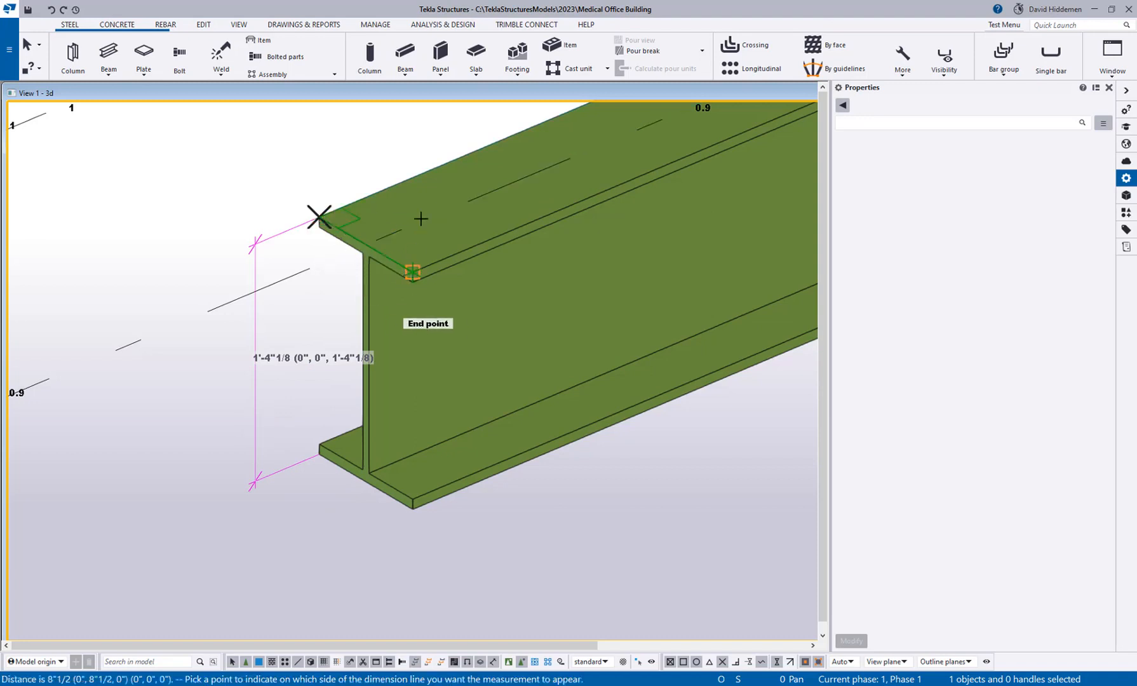
left_click(422, 150)
middle_click_drag(434, 299, 395, 326)
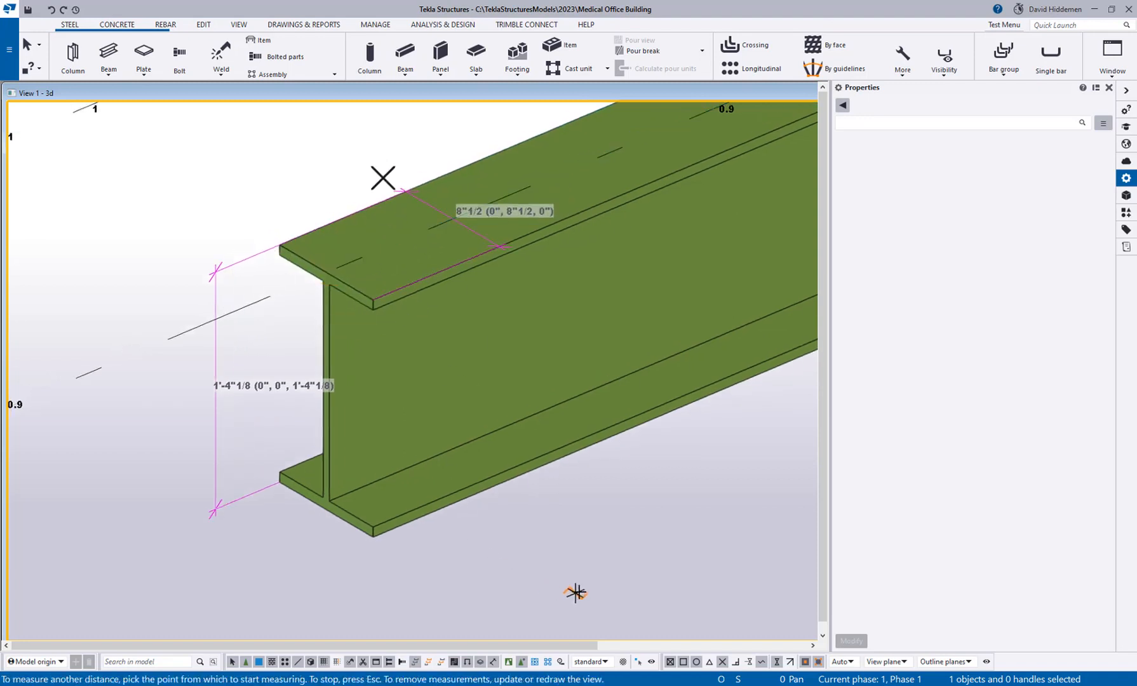
right_click(588, 562)
left_click(655, 340)
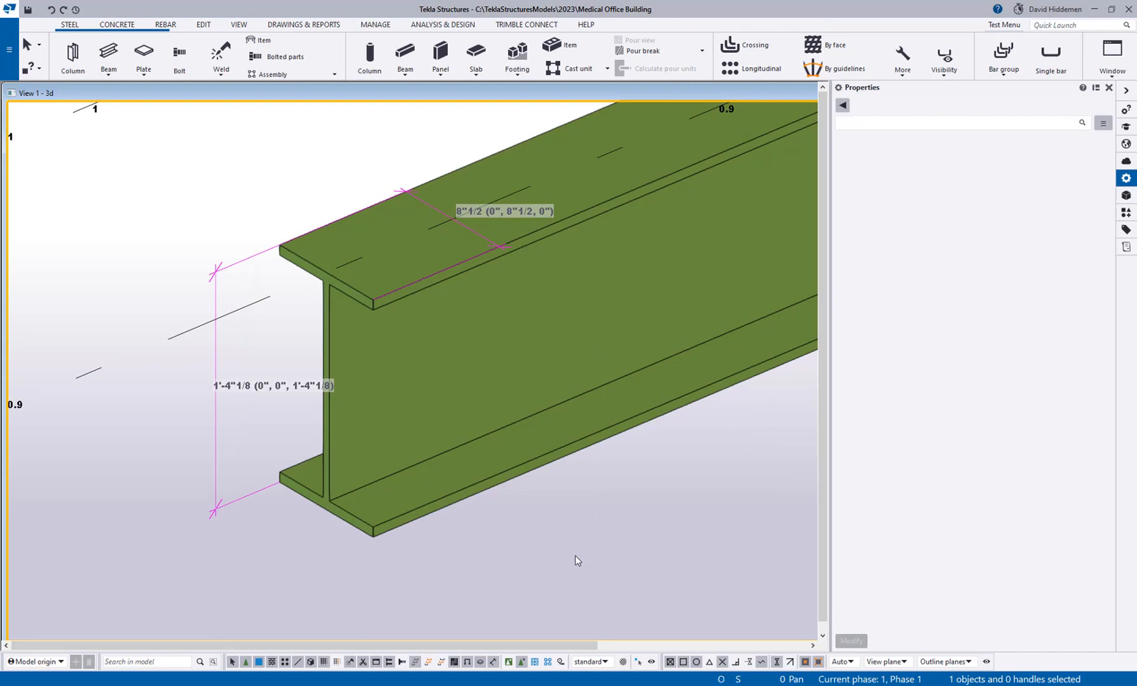
Set the new beam's Existing Member user-defined attribute to Existing.
scroll(520, 499, "down", 5)
middle_click_drag(602, 470, 329, 469)
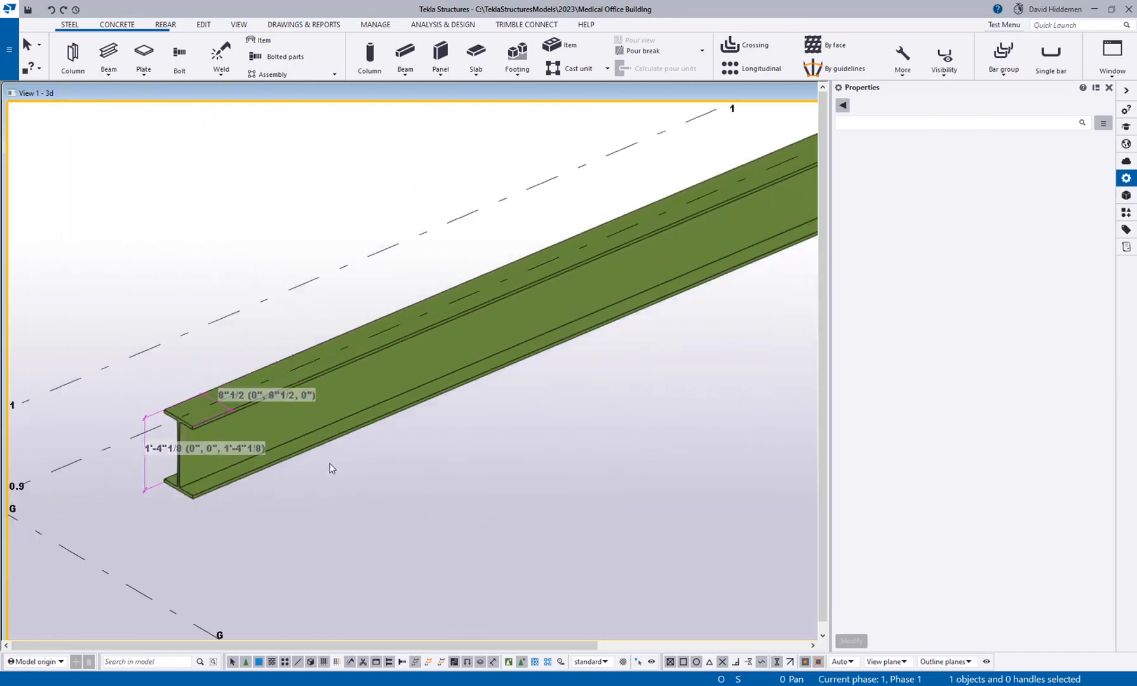
scroll(432, 432, "down", 2)
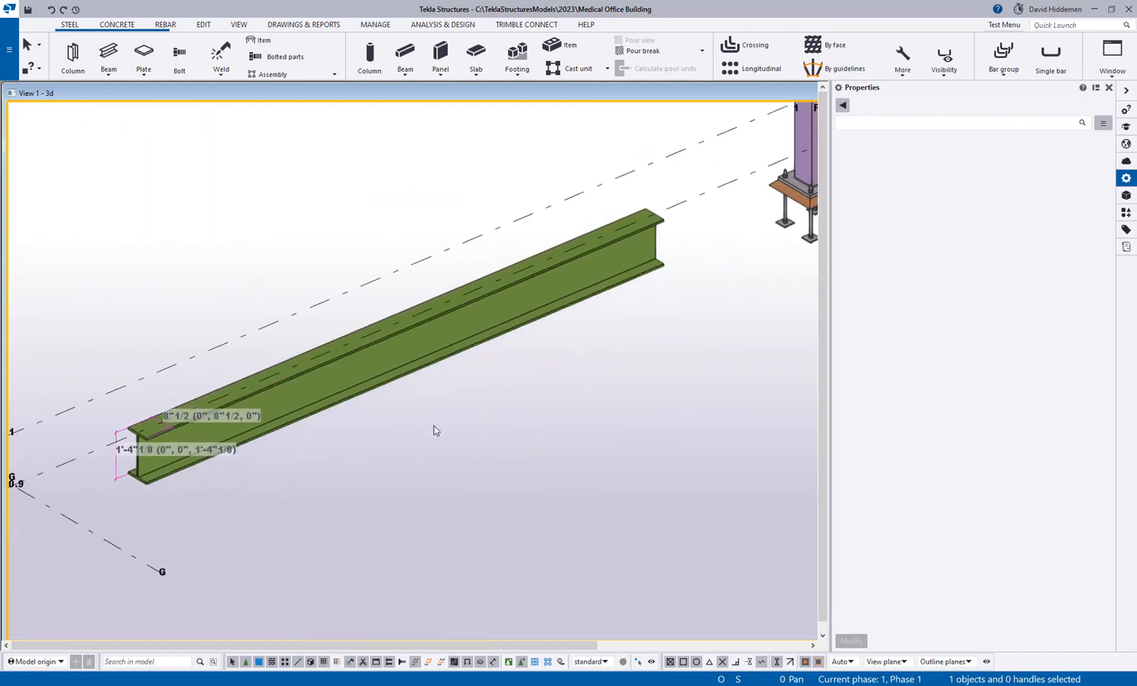
left_click(447, 350)
left_click(959, 503)
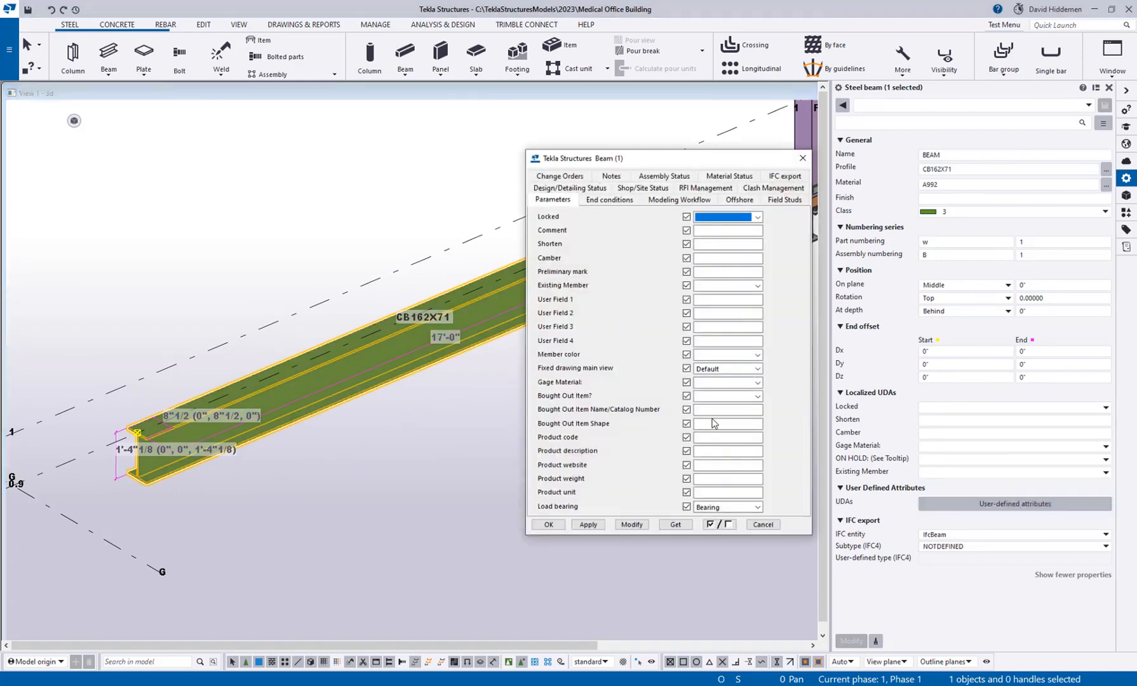
left_click(722, 286)
left_click(707, 306)
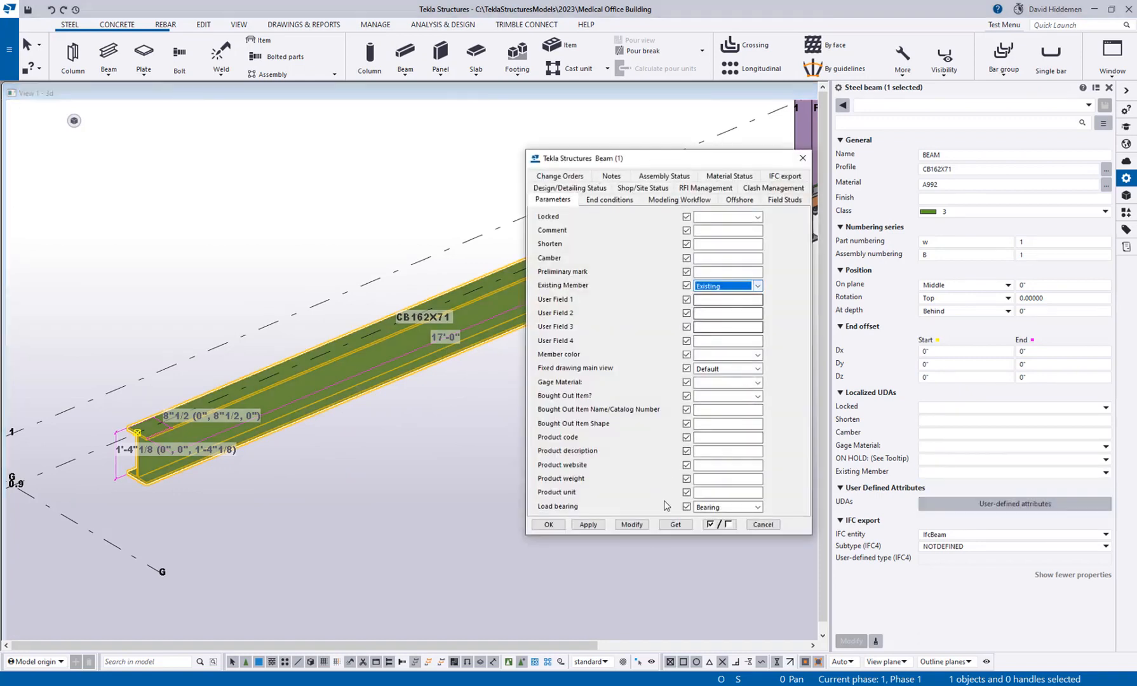
left_click(631, 524)
left_click(763, 524)
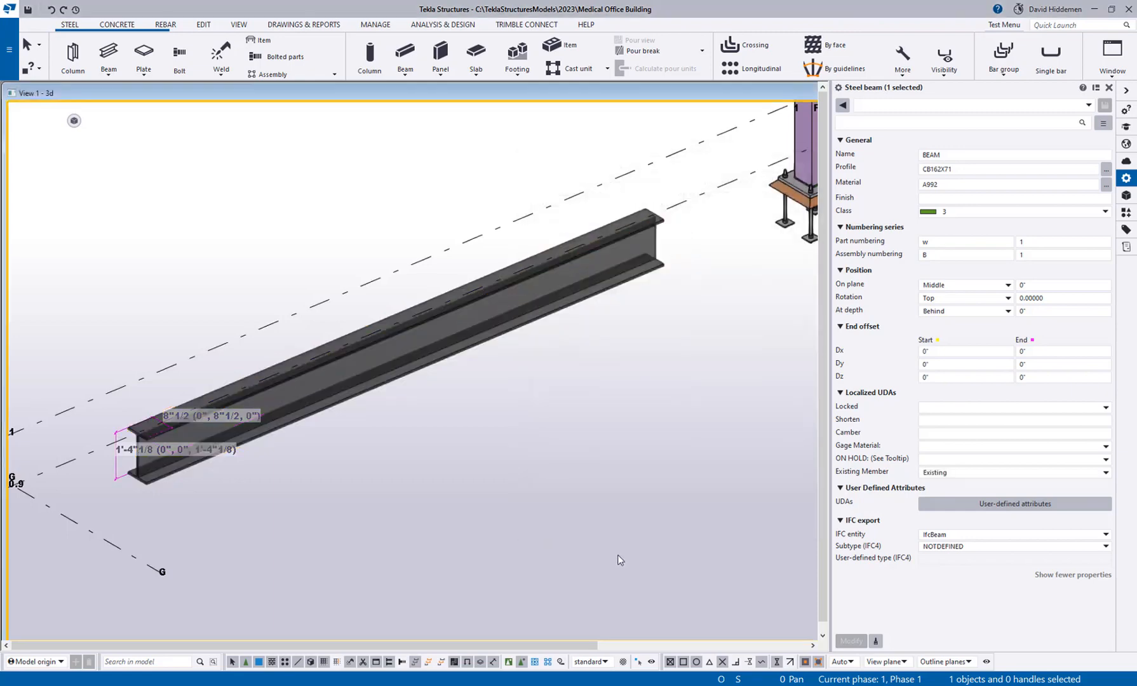
left_click(617, 556)
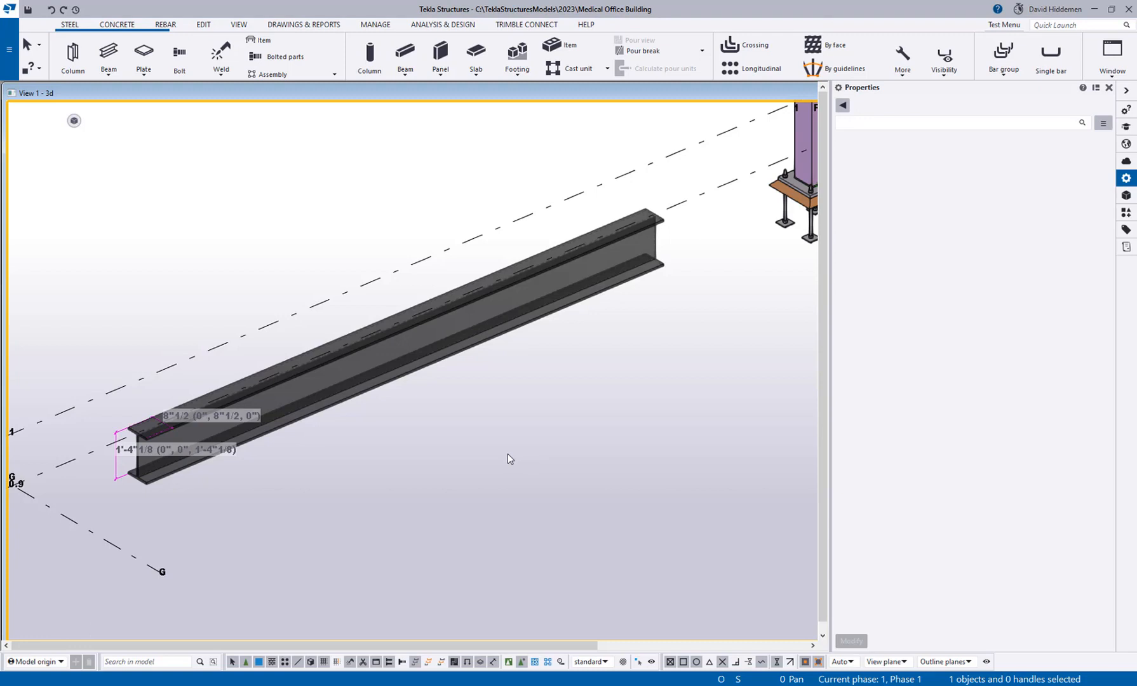
Open the model folder, locate the profdb.bin file, and close the folder.
left_click(9, 48)
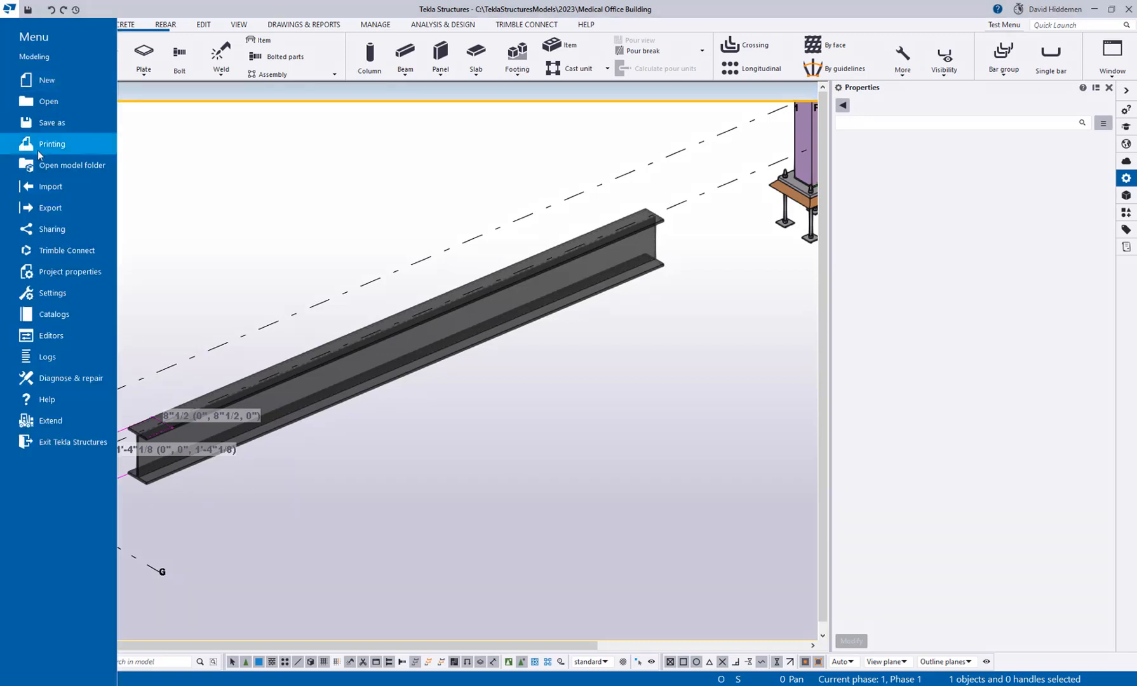
left_click(48, 164)
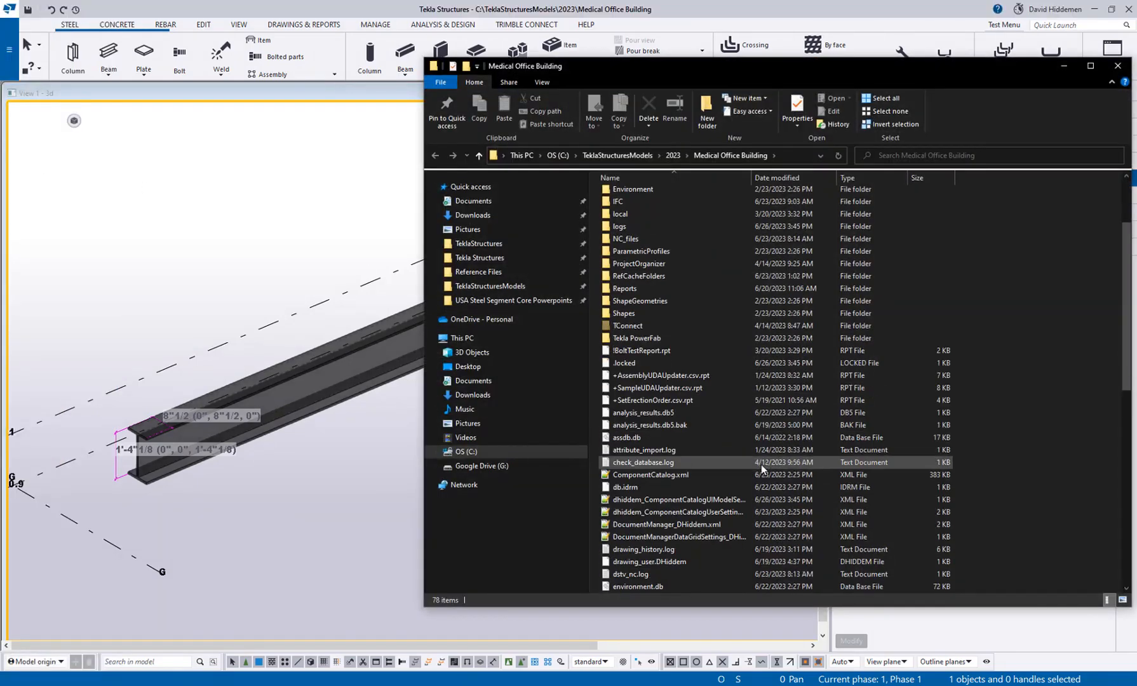
scroll(797, 491, "down", 7)
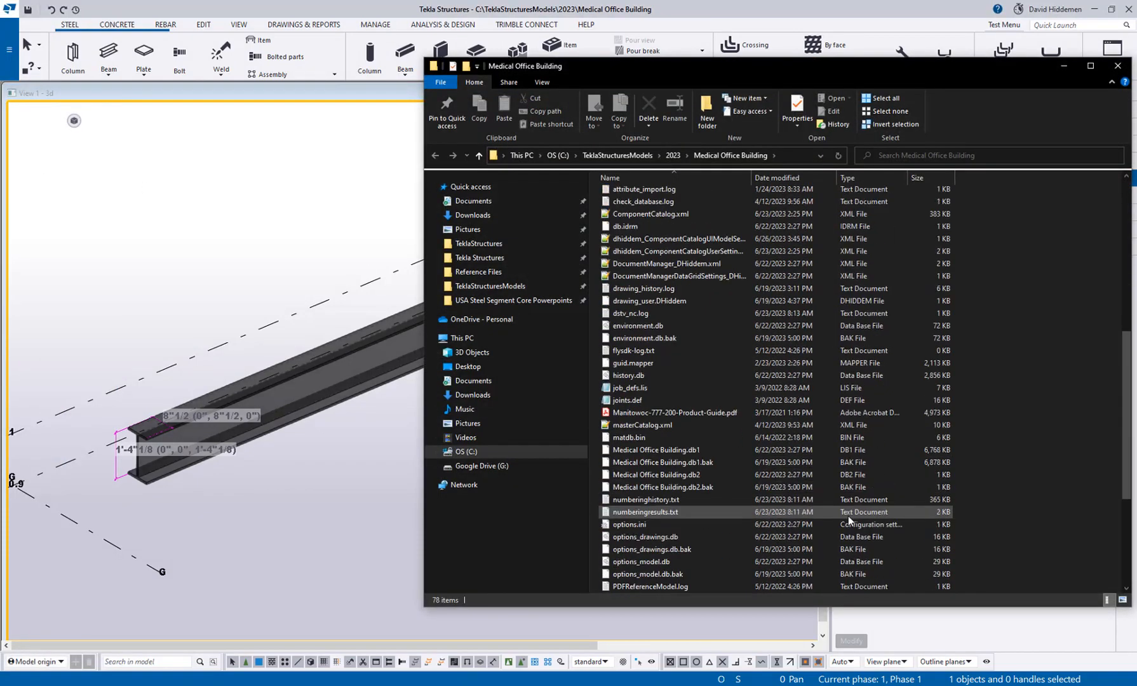
scroll(788, 464, "down", 2)
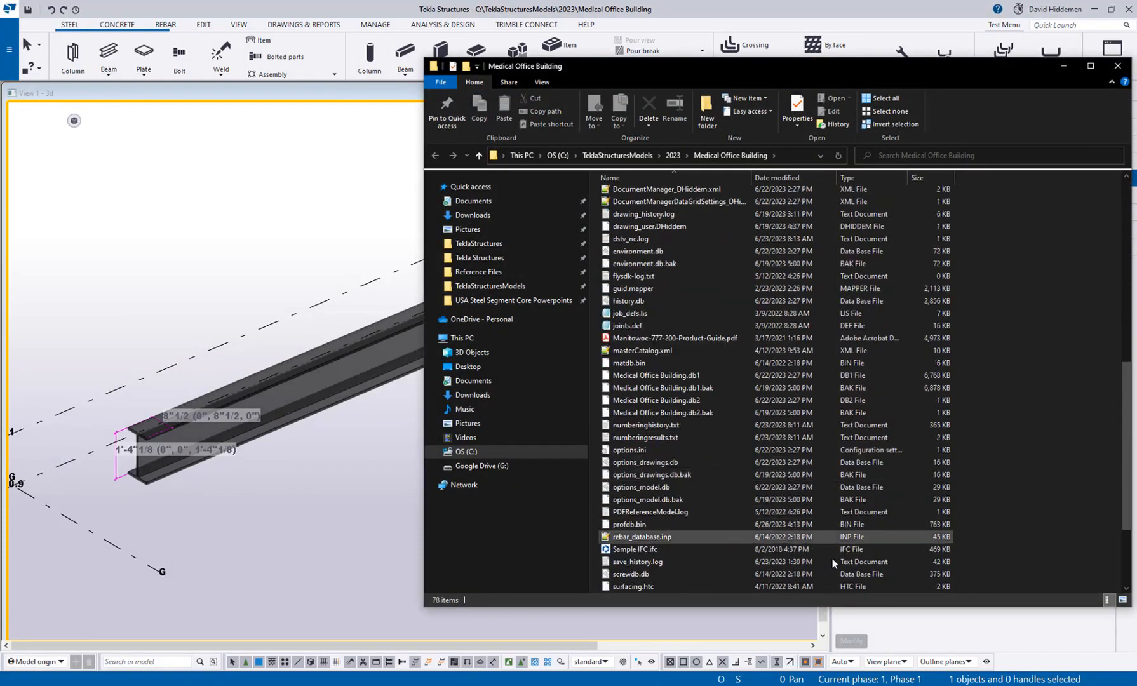
left_click(637, 525)
scroll(737, 511, "down", 3)
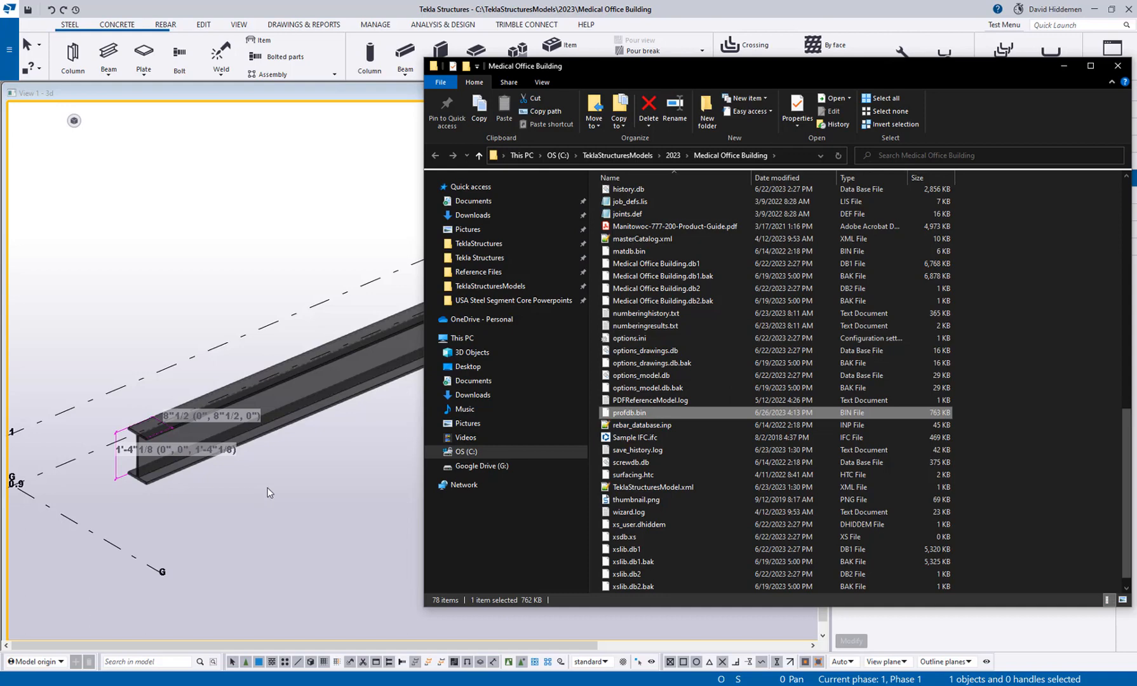
left_click(1118, 67)
Close the properties pane and clear the temporary measurements from the model view.
scroll(252, 262, "down", 5)
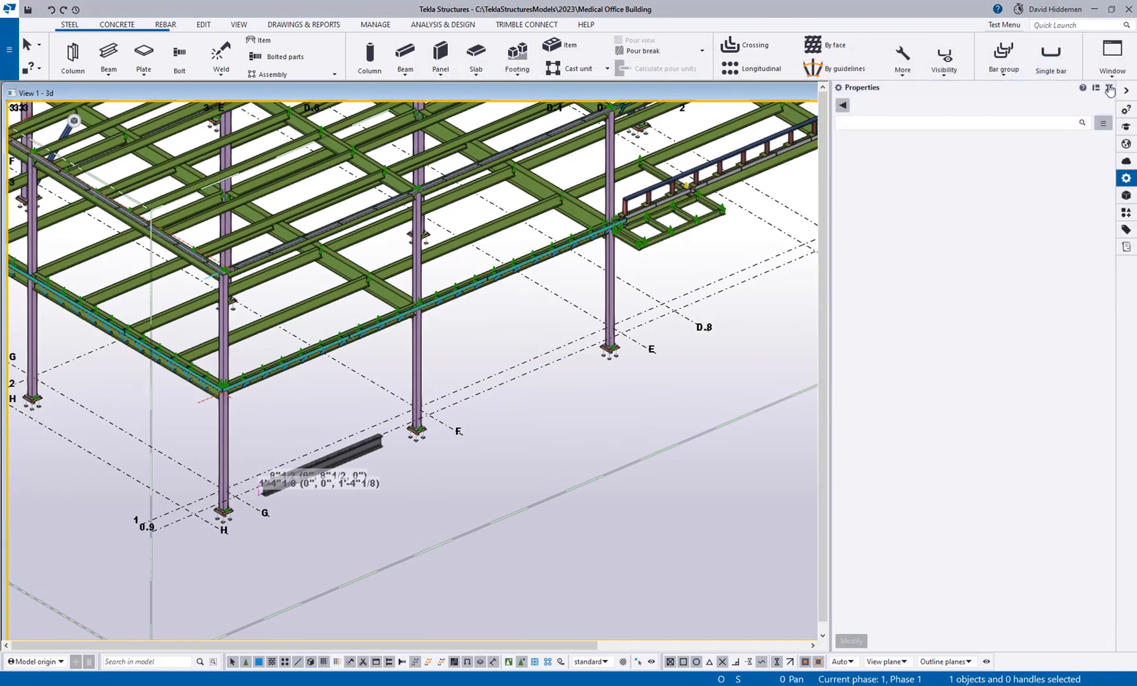
left_click(1109, 88)
right_click(455, 467)
left_click(510, 539)
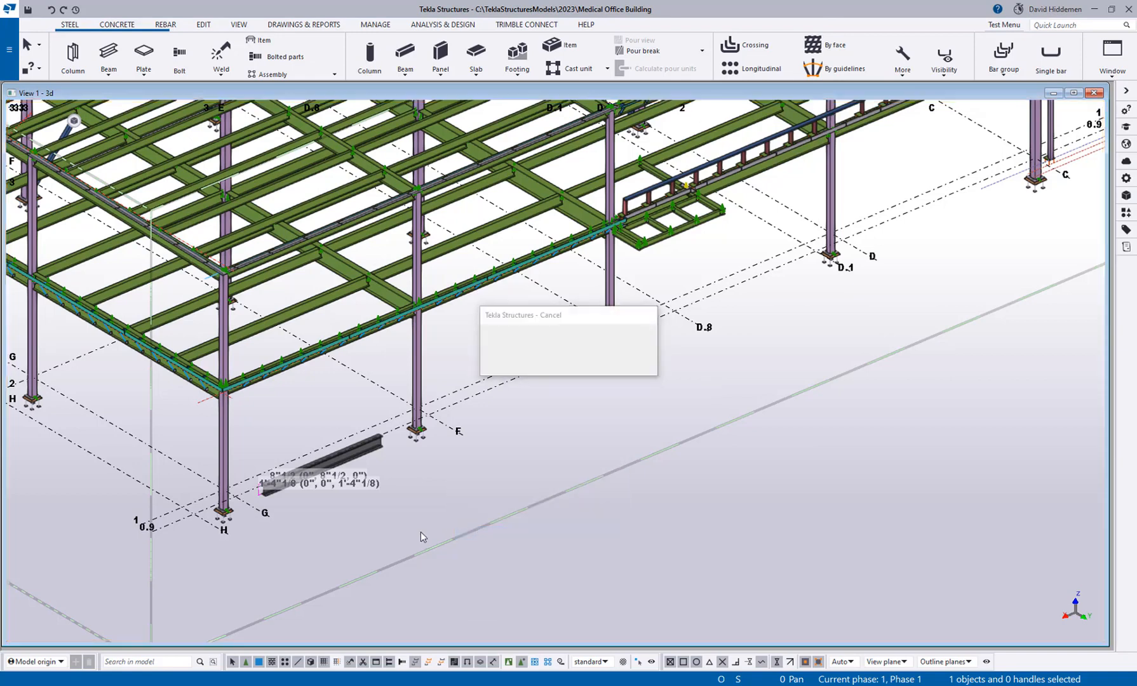
Open the profile catalog, expand the round circular sections and I profiles, and inspect the dimensions of CB162X71.
left_click(9, 49)
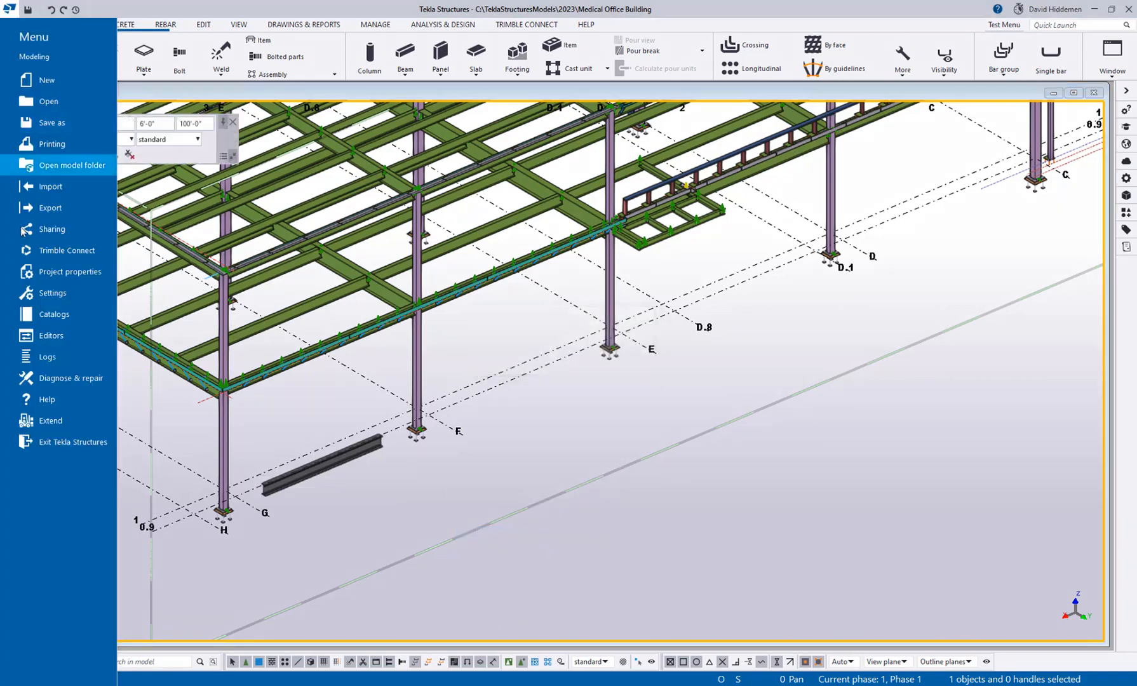
left_click(53, 314)
left_click(188, 61)
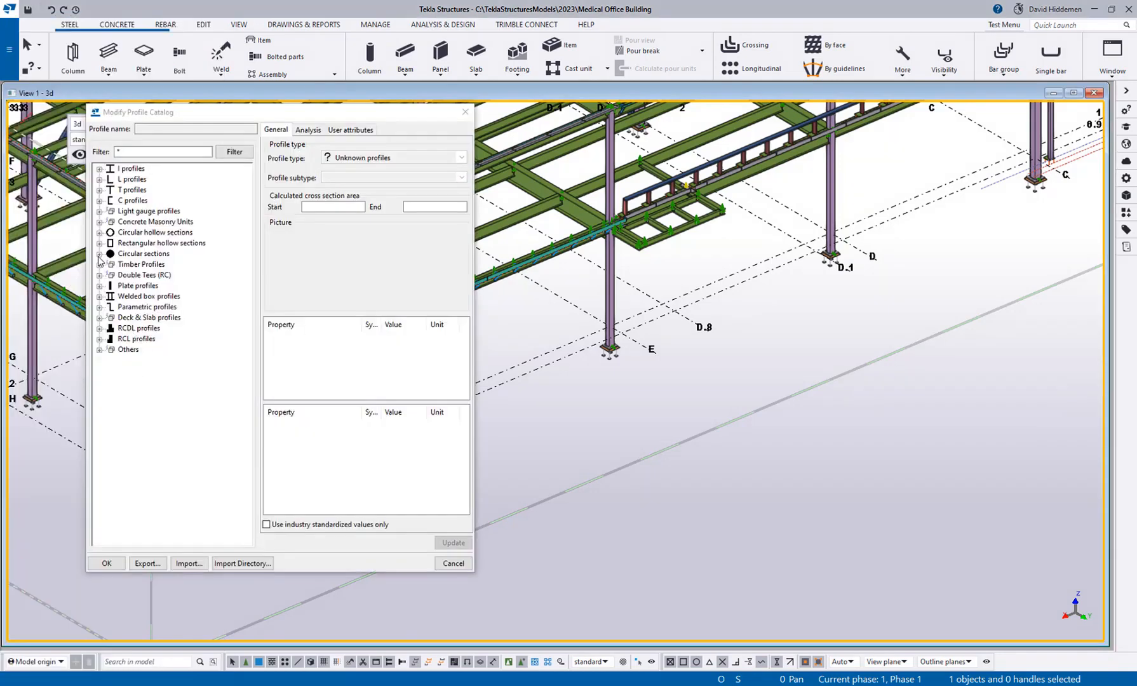
left_click(99, 254)
left_click(110, 275)
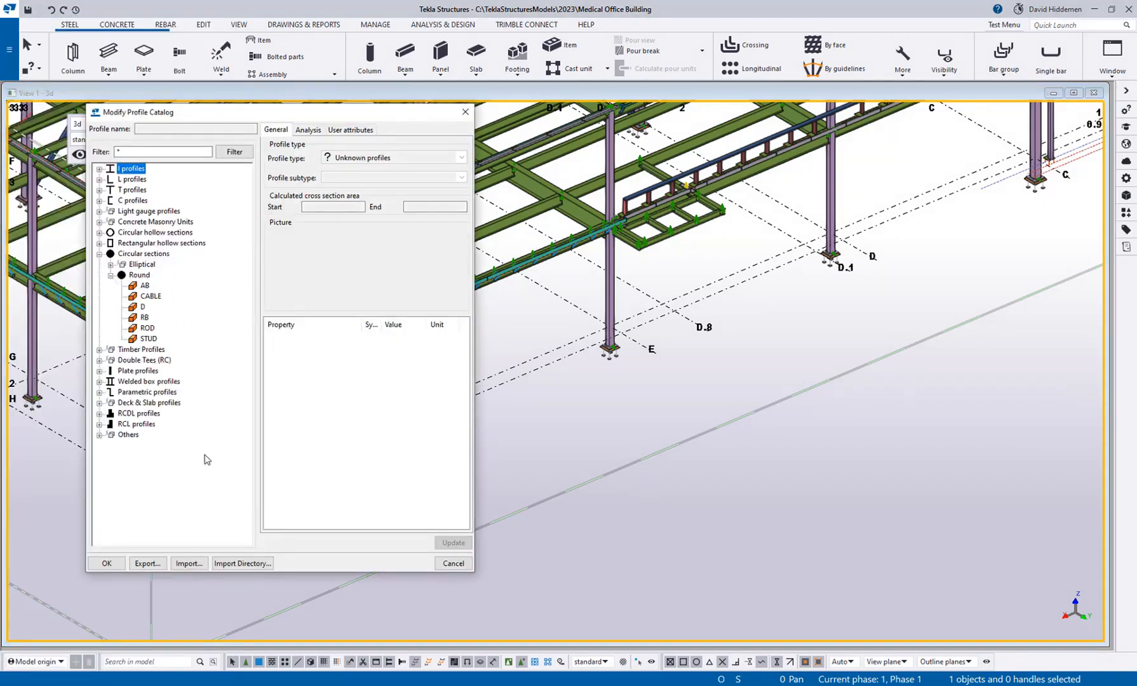
left_click(100, 169)
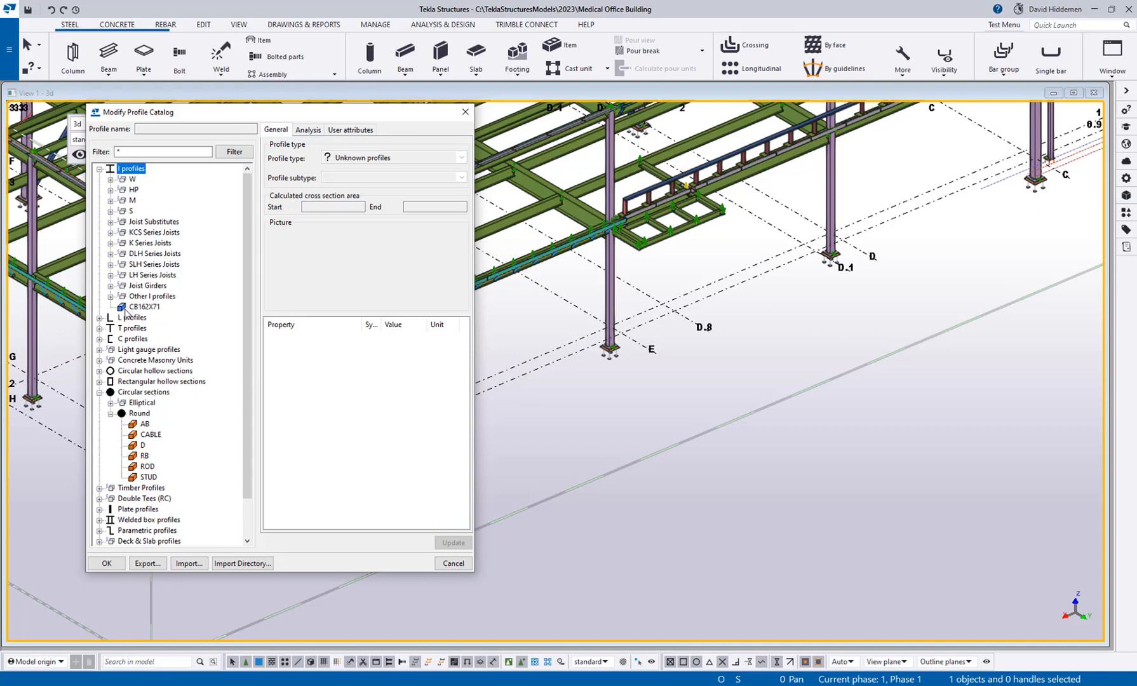
left_click(142, 306)
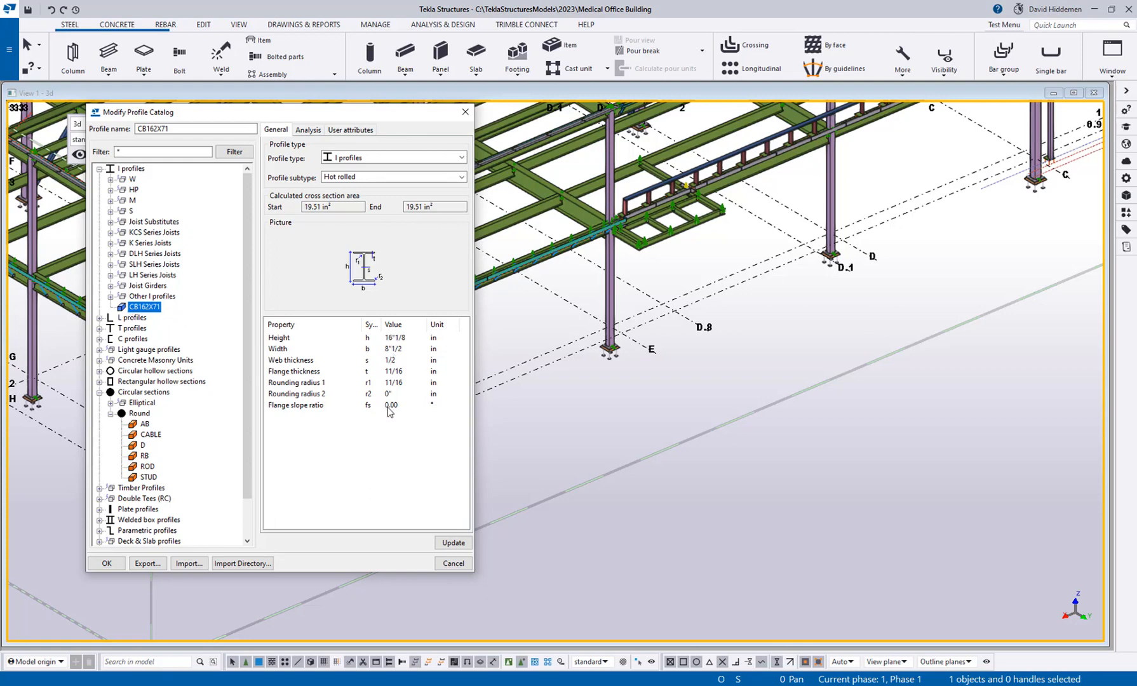
Inspect the diameter property of the parametric CABLE and AB round profiles, and close the catalog.
left_click(150, 435)
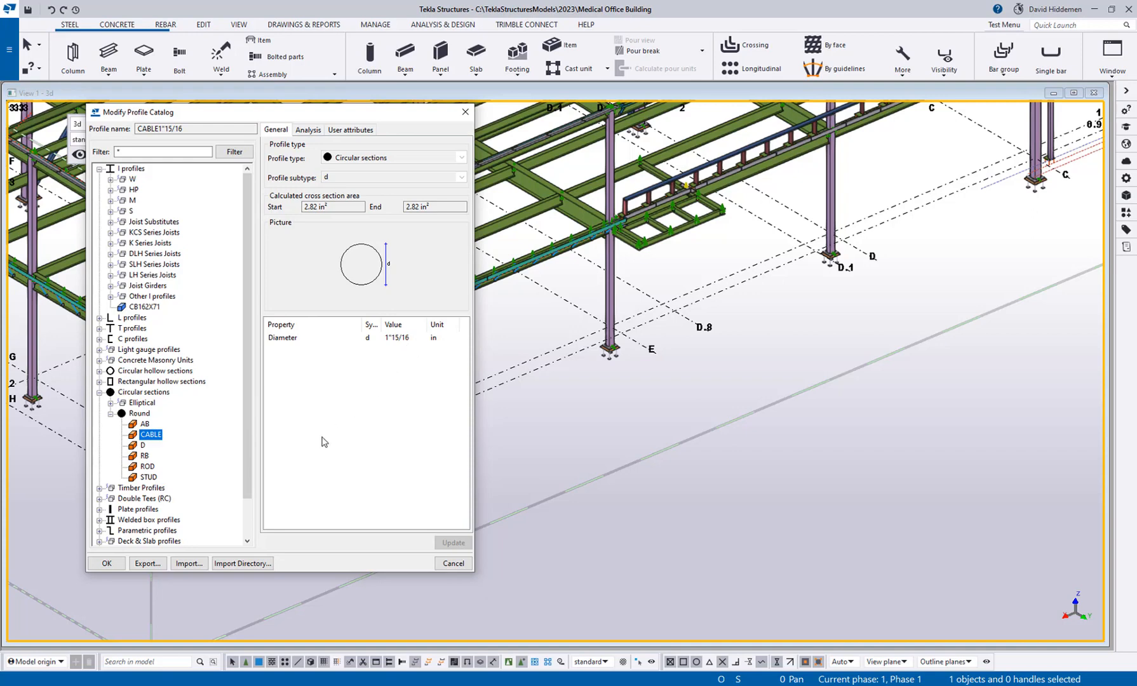
left_click(144, 424)
left_click(391, 338)
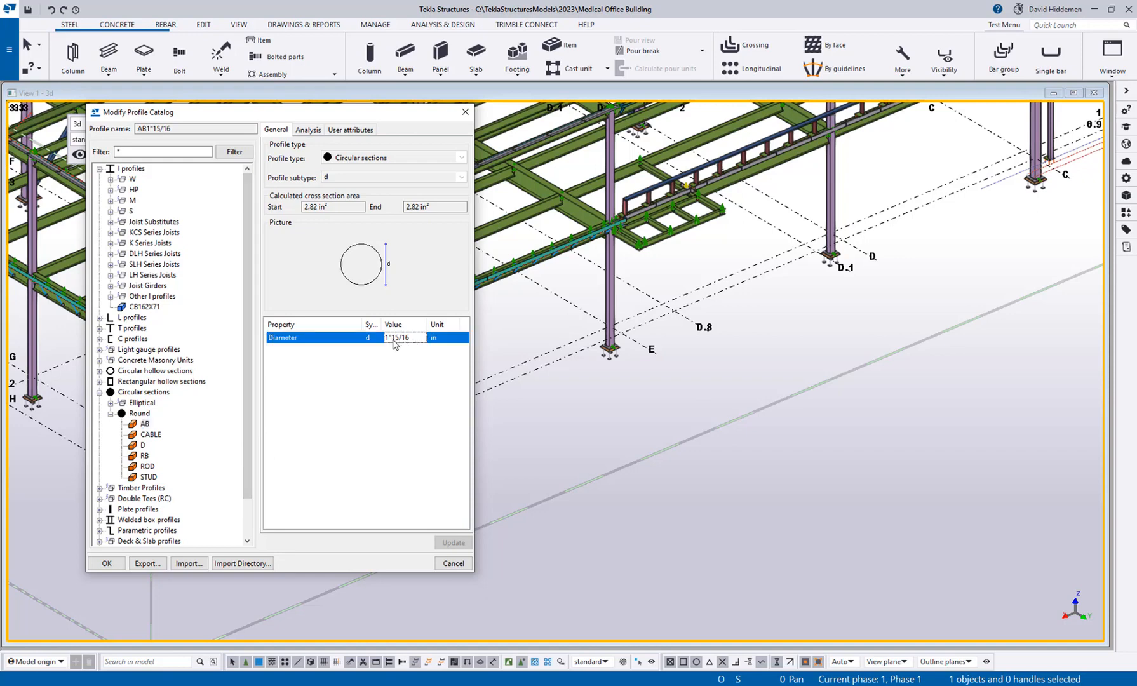
left_click(466, 111)
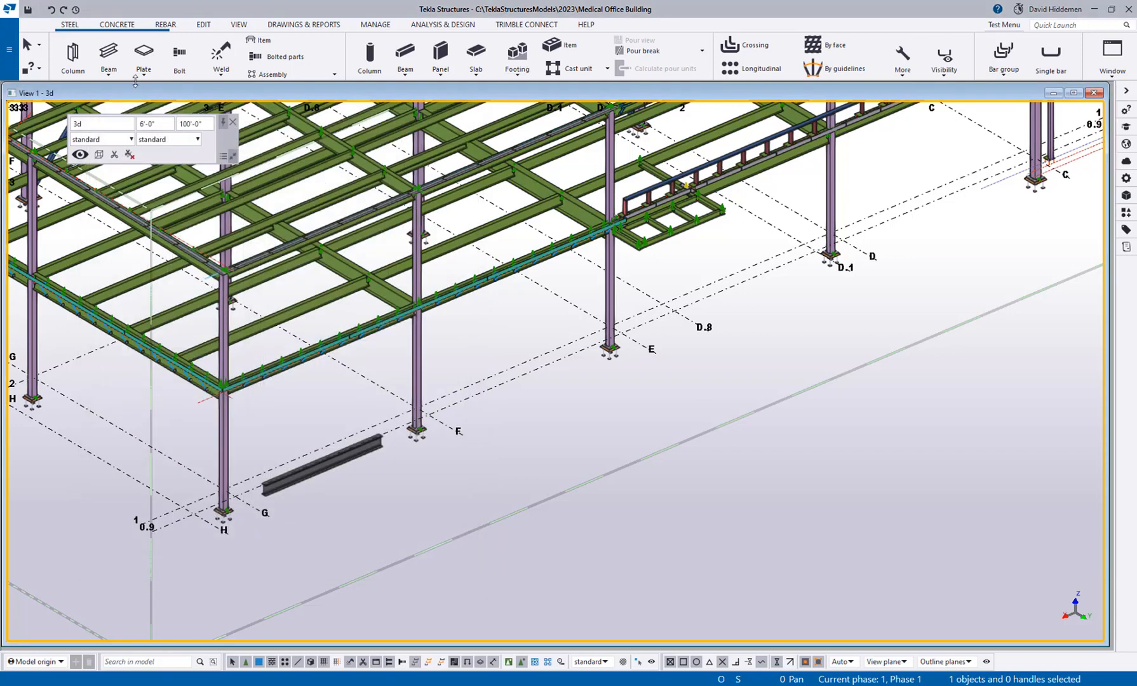
Start a new steel beam and load the saved Rod properties for it.
left_click(108, 54)
scroll(508, 392, "up", 5)
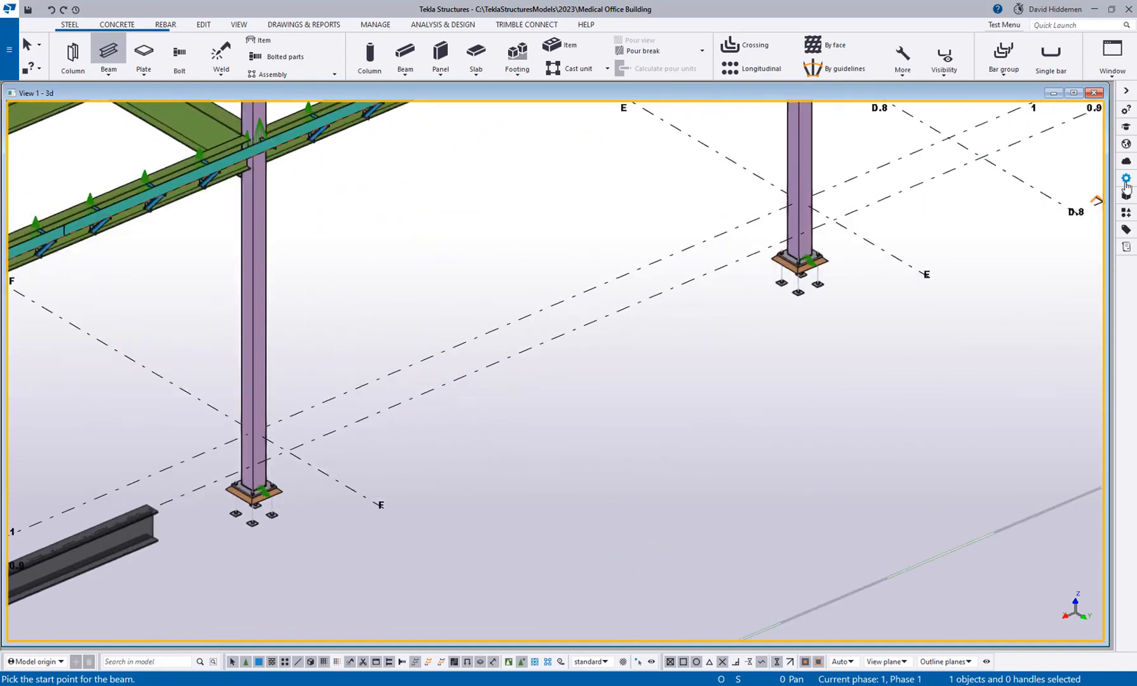
left_click(1126, 180)
left_click(977, 106)
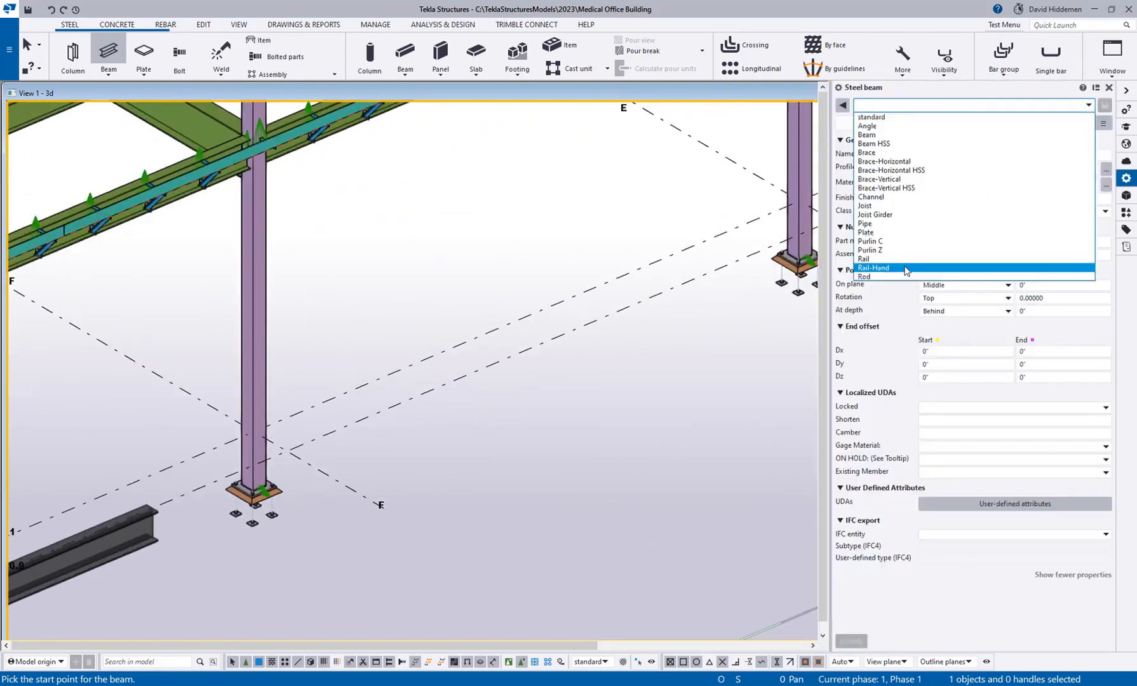
key("Escape")
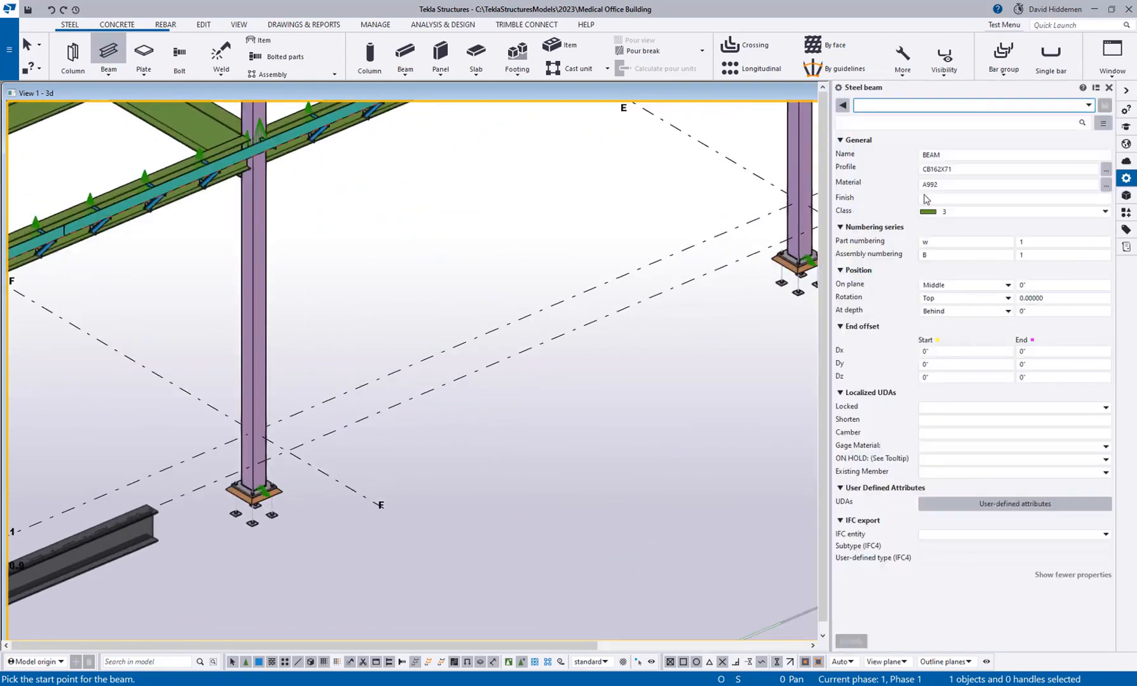
Set the rod's profile to the round AB section with a 3-inch diameter.
left_click(1106, 168)
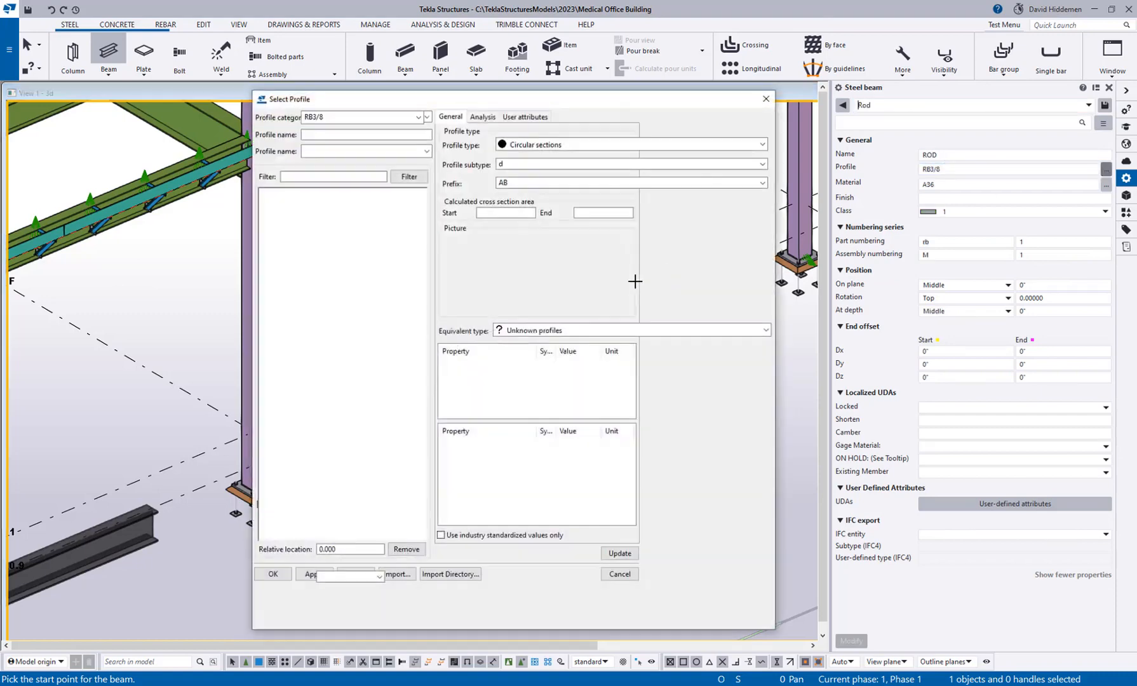
left_click(313, 275)
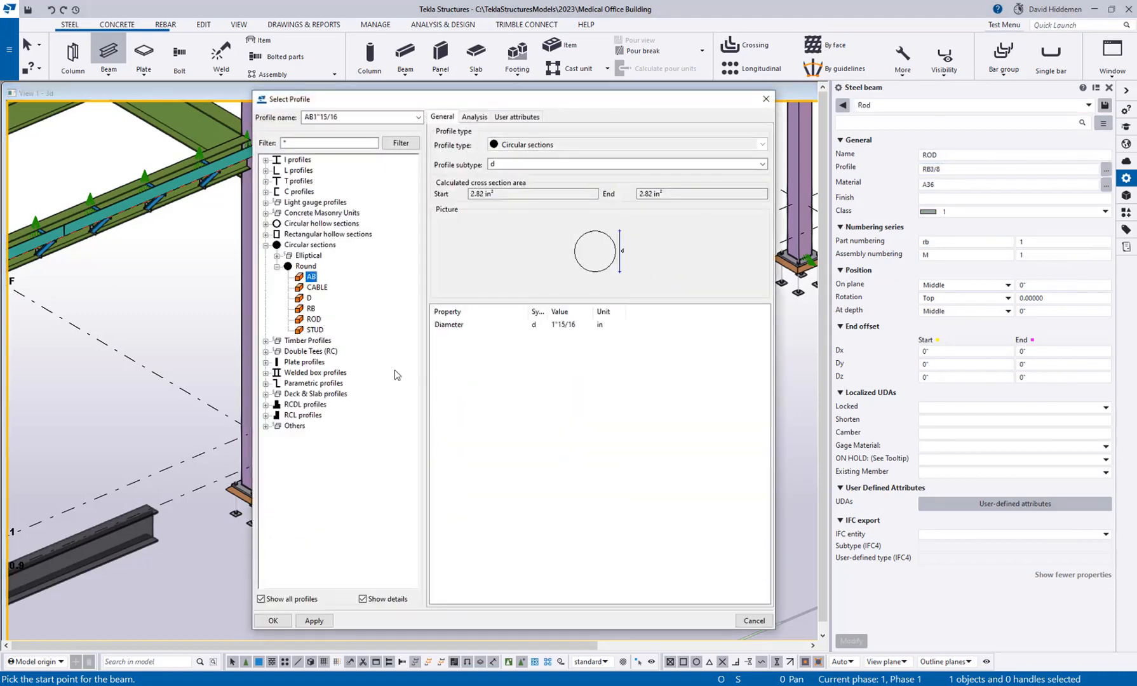
double_click(565, 325)
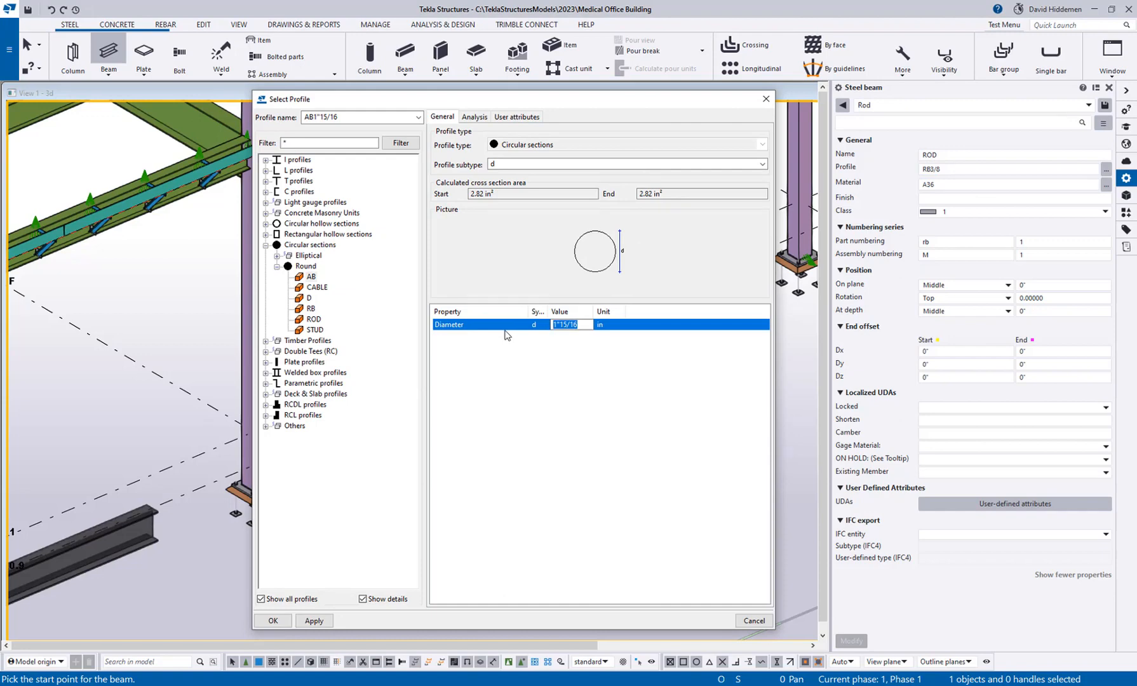
type("3")
key("Return")
left_click(273, 620)
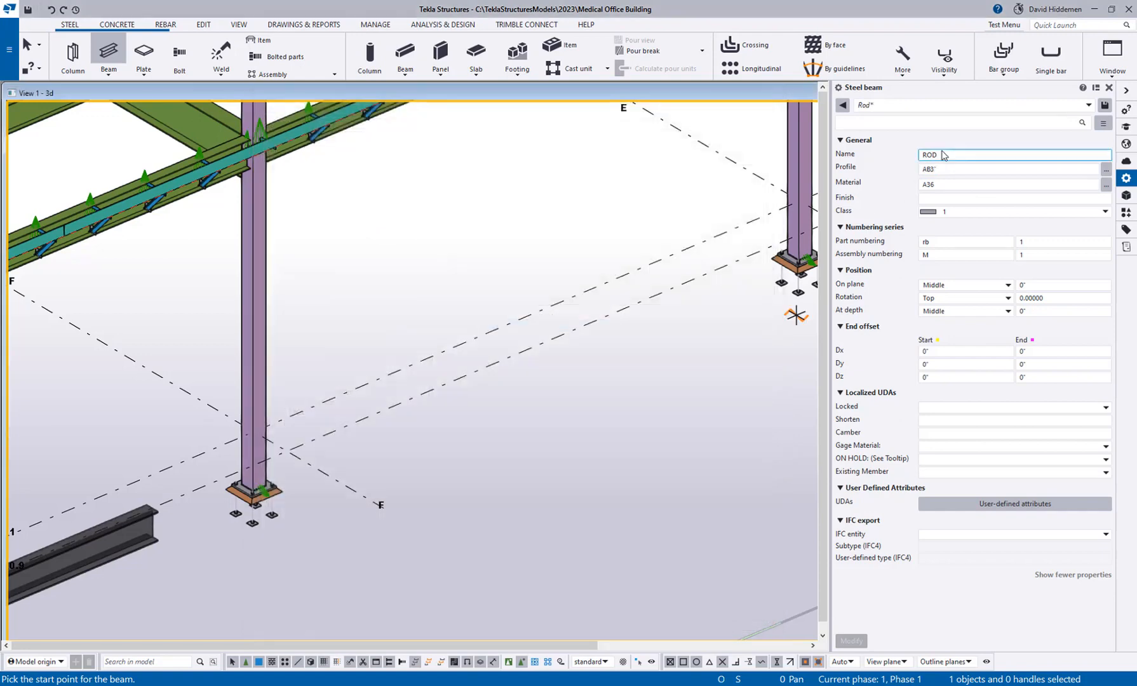
Place the rod about 7'-0" long on grid line 0.9 between grids F and E, and end the beam command.
left_click(451, 381)
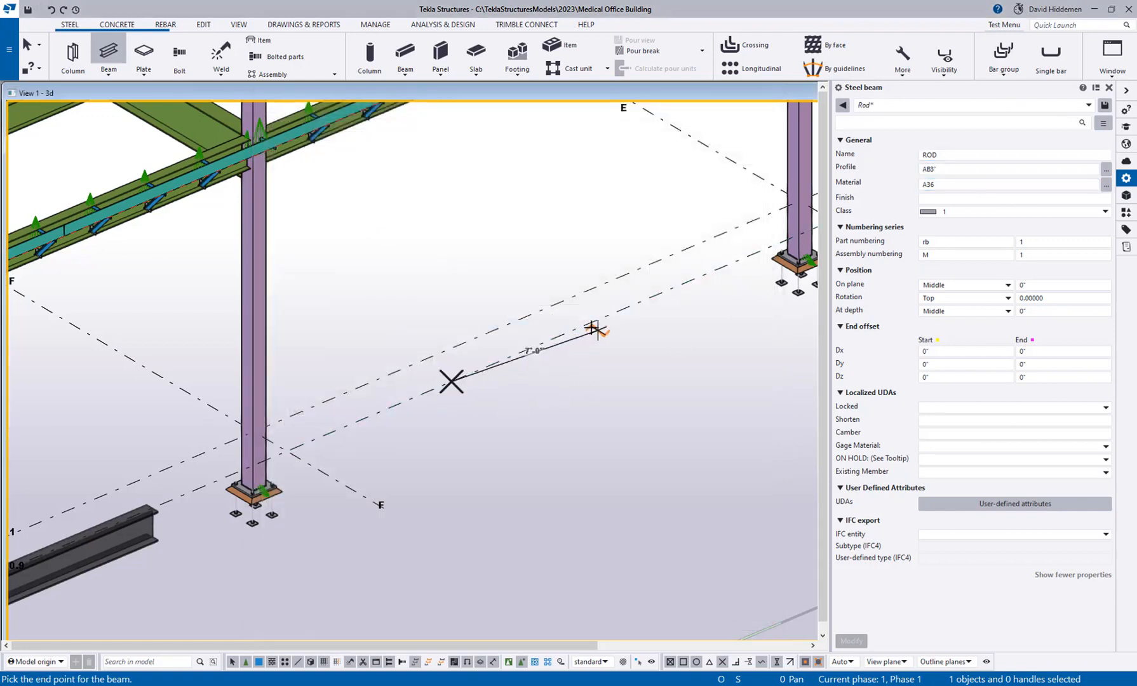
left_click(525, 396)
scroll(524, 375, "up", 4)
right_click(521, 360)
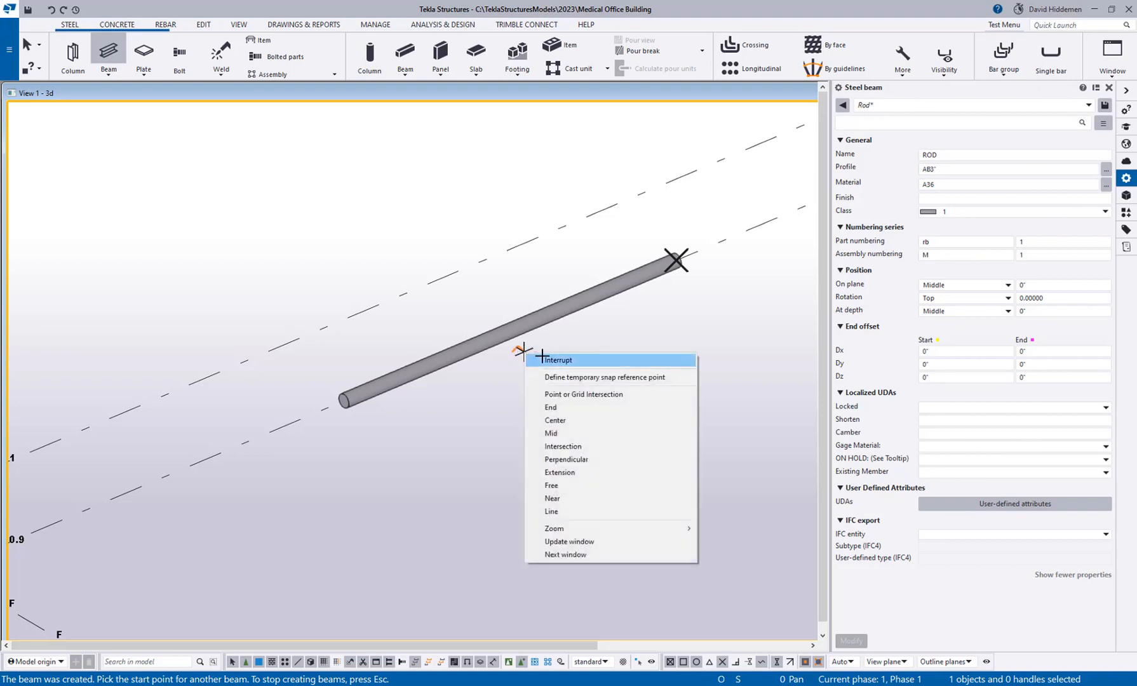
left_click(540, 361)
Change the placed rod's profile to AB1/2 and deselect it.
left_click(516, 328)
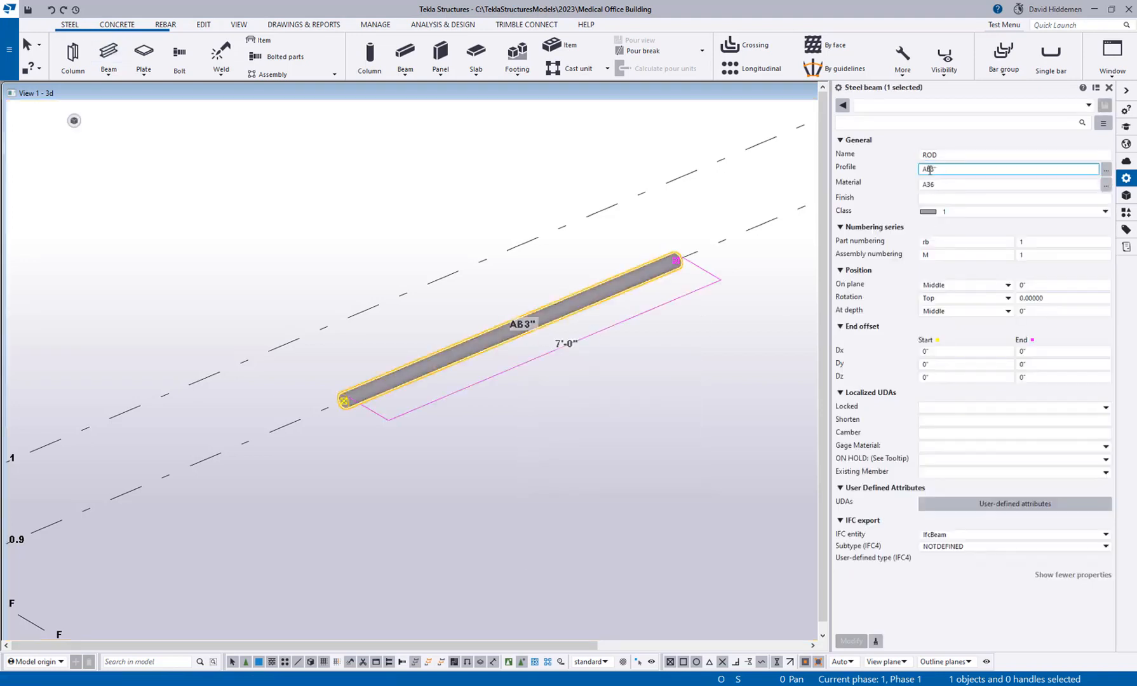
left_click(963, 185)
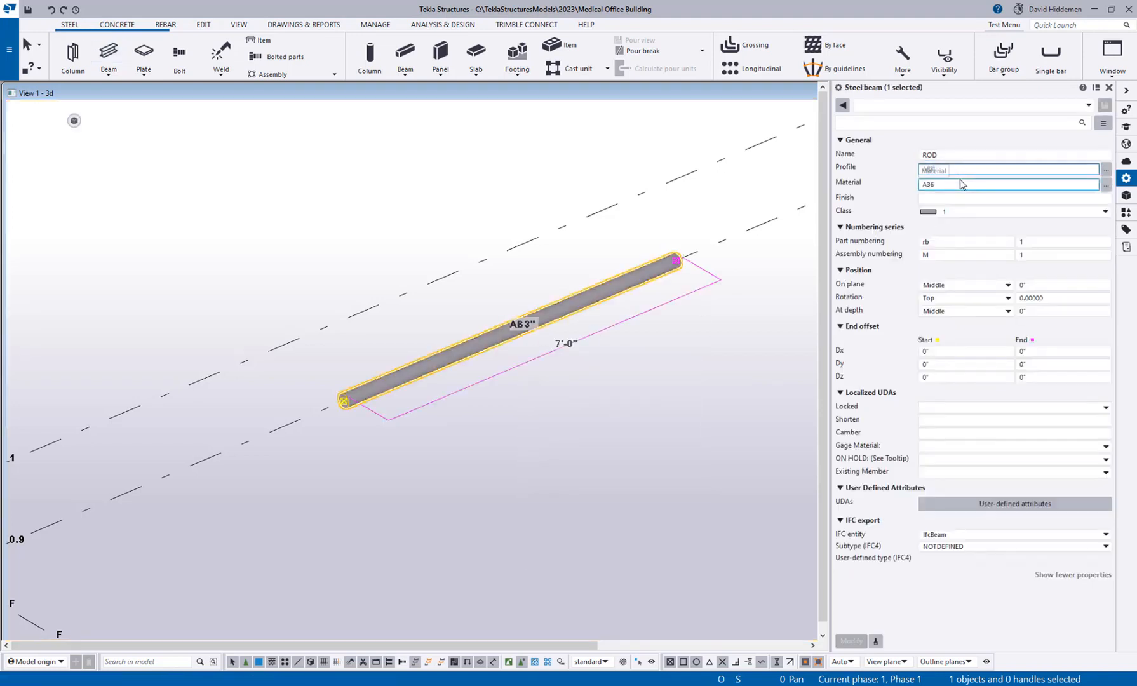
key("BackSpace")
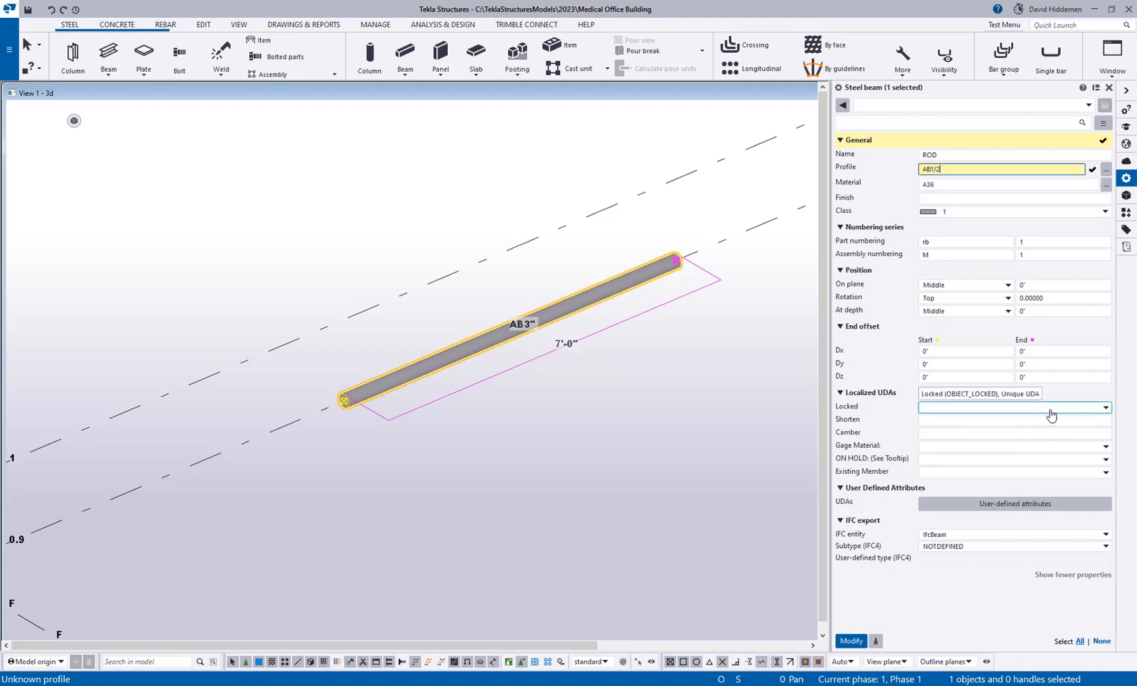
type("1/2")
key("Return")
left_click(962, 198)
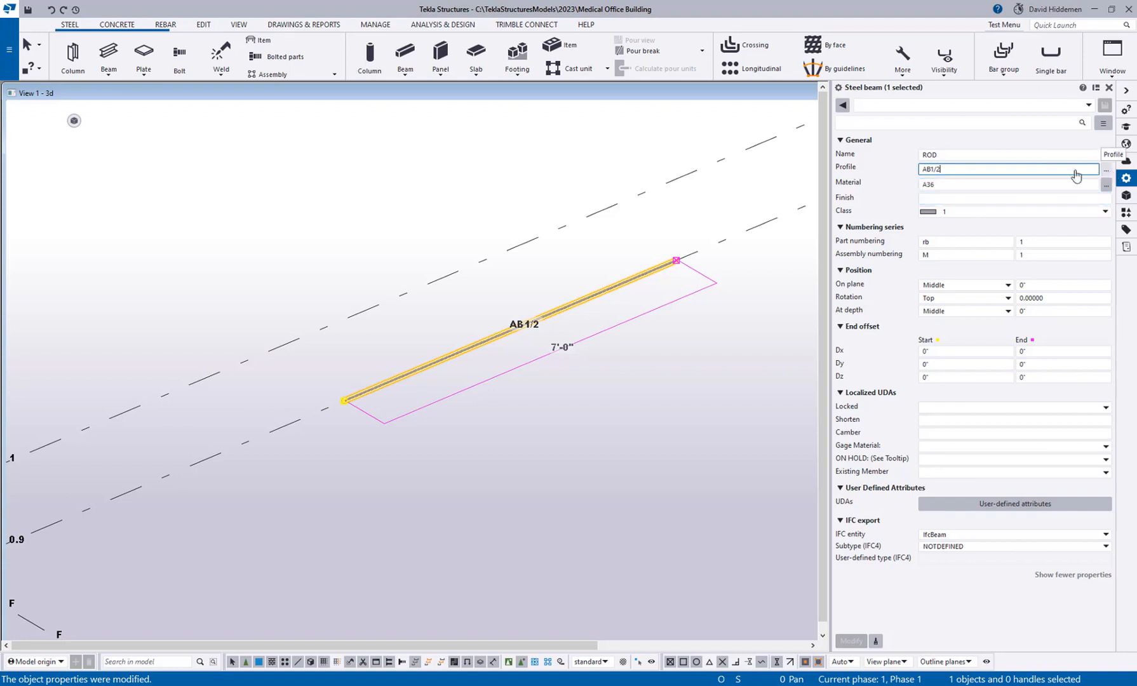
left_click(107, 291)
Reopen the profile catalog and try to copy the AB profile under round circular sections.
left_click(9, 49)
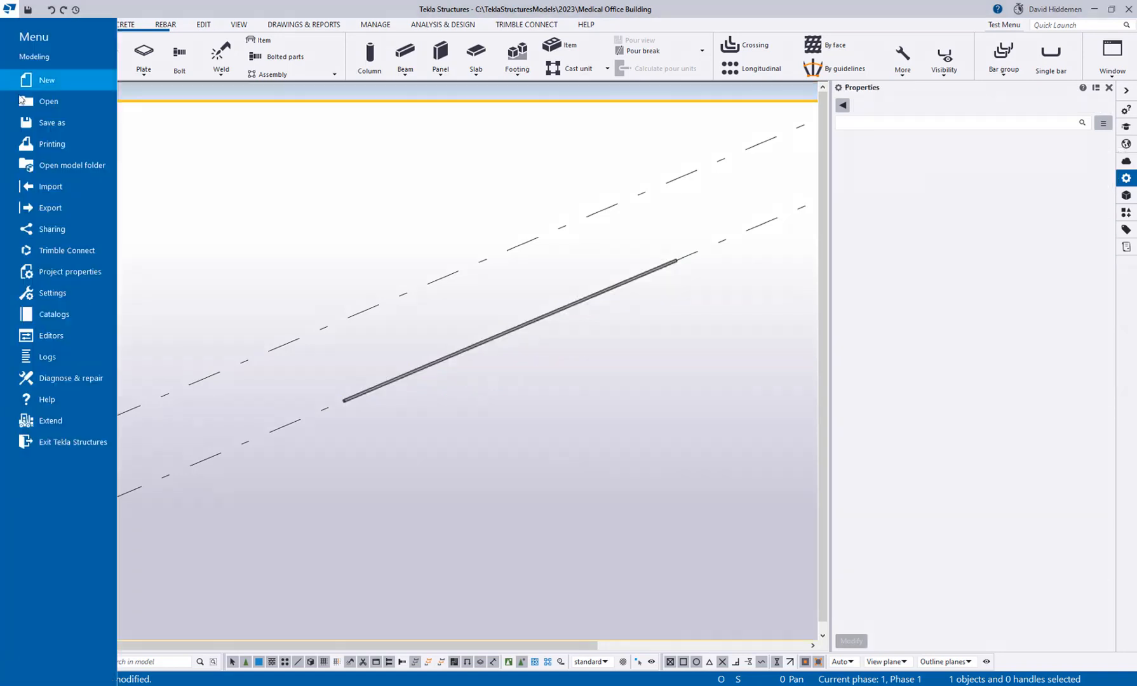
left_click(61, 315)
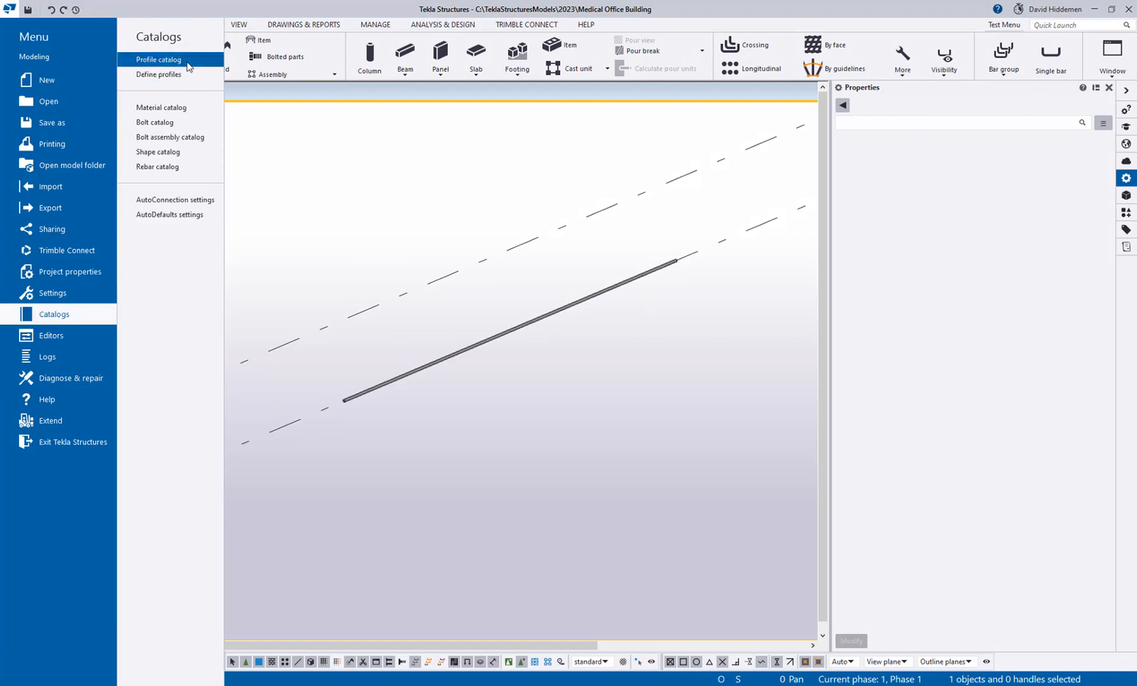
left_click(181, 69)
left_click(99, 254)
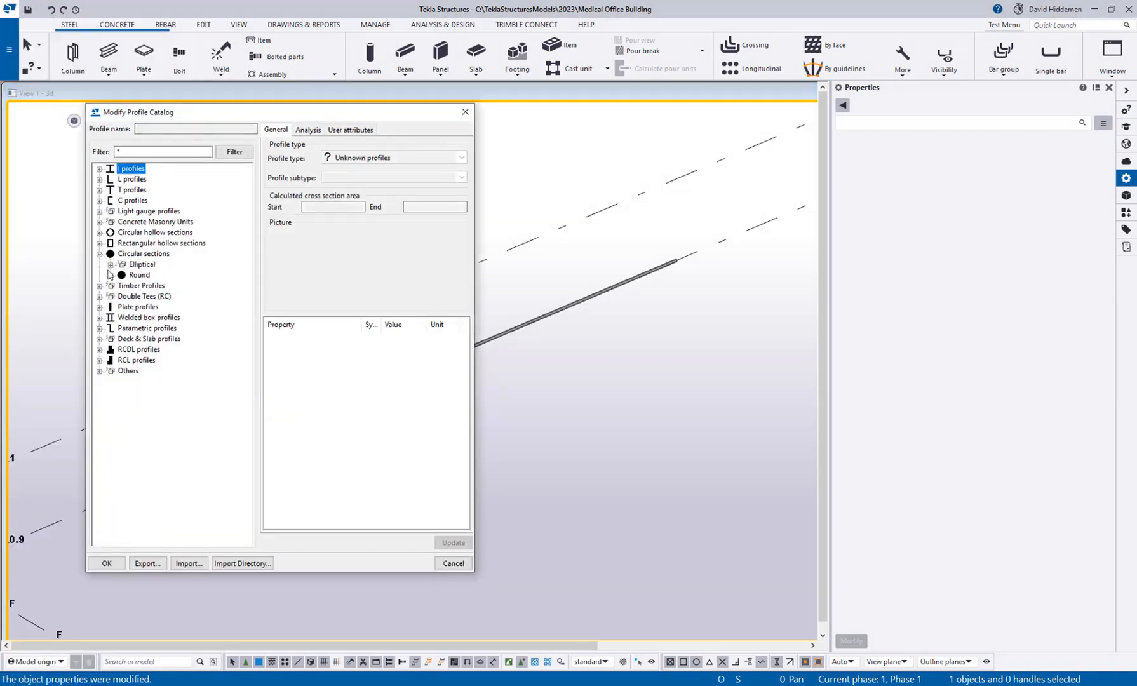
left_click(110, 275)
left_click(145, 286)
right_click(143, 287)
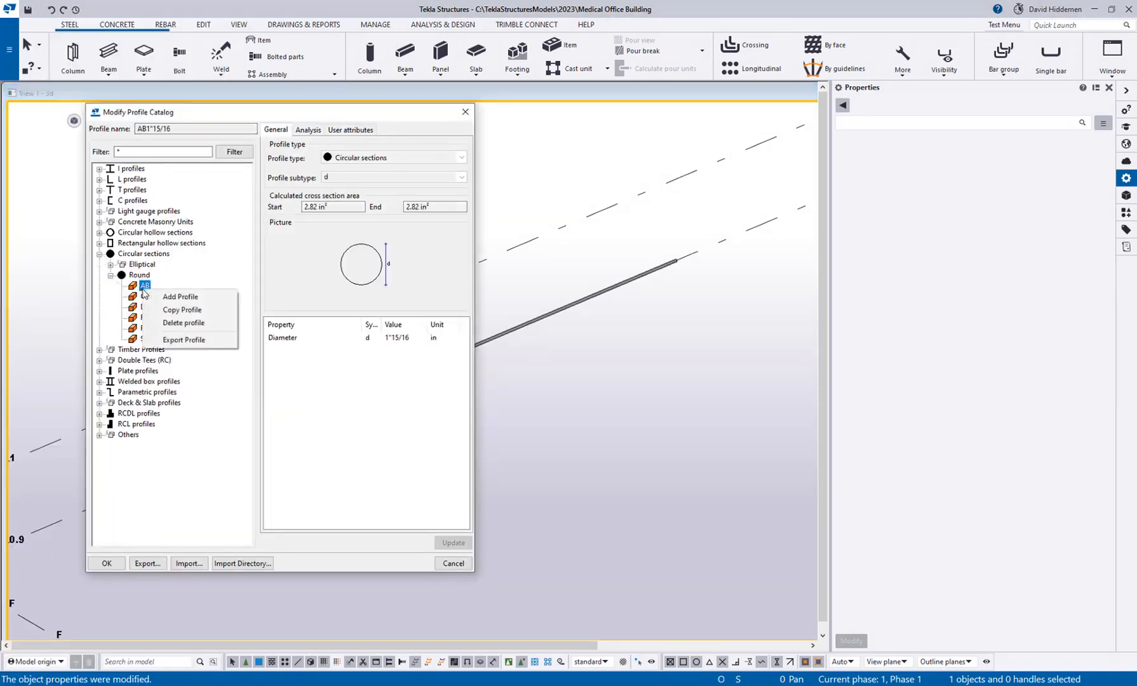
left_click(183, 312)
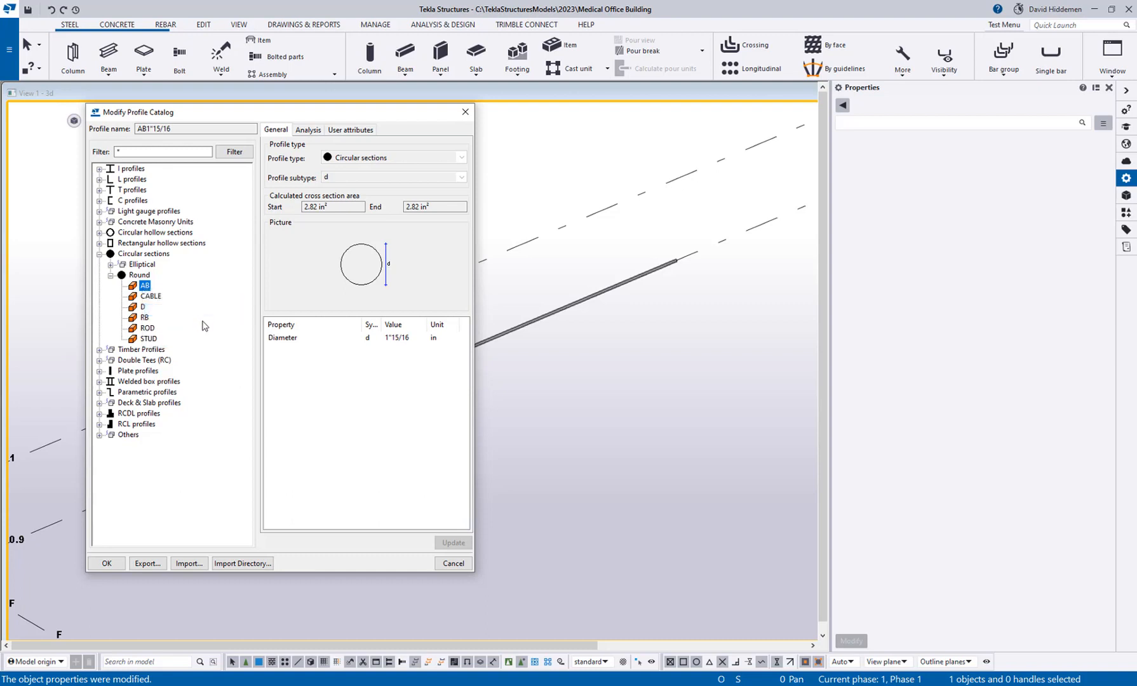
Try to copy the CABLE profile under round circular sections, and close the catalog.
left_click(151, 296)
right_click(150, 296)
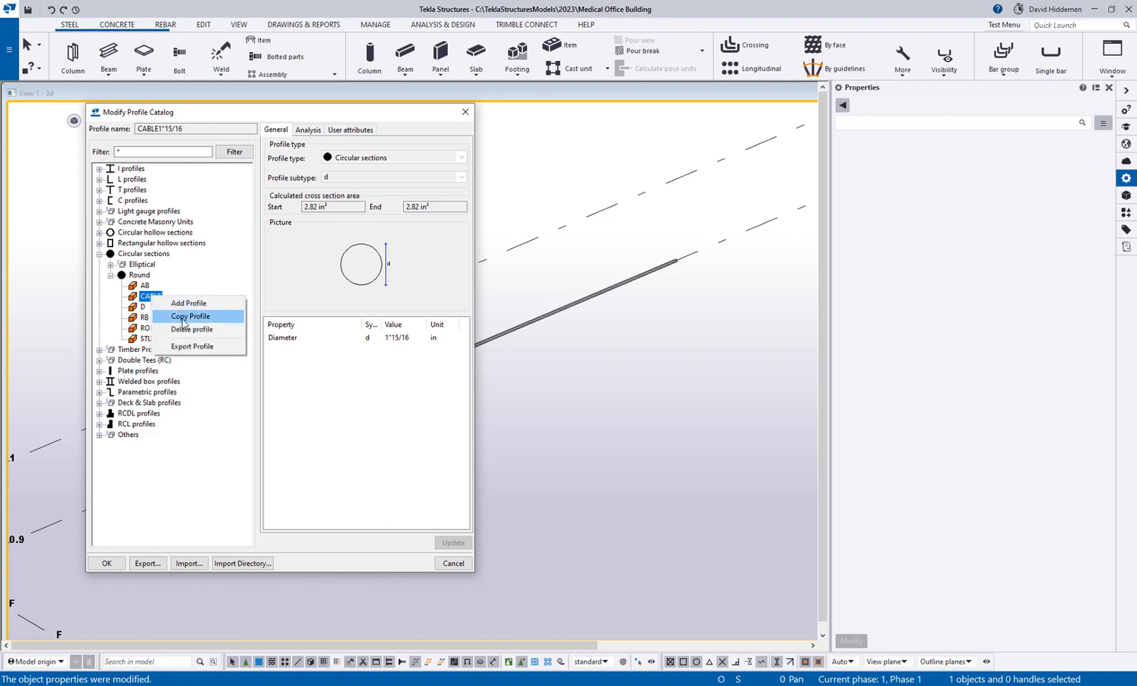
left_click(182, 316)
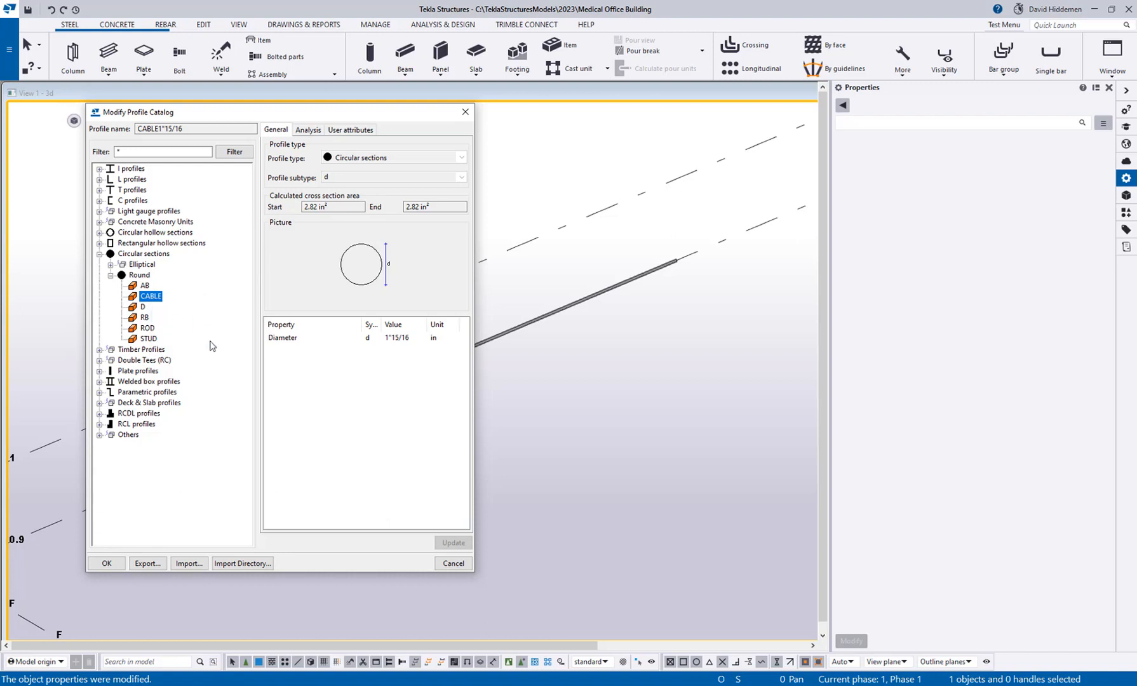
left_click(465, 112)
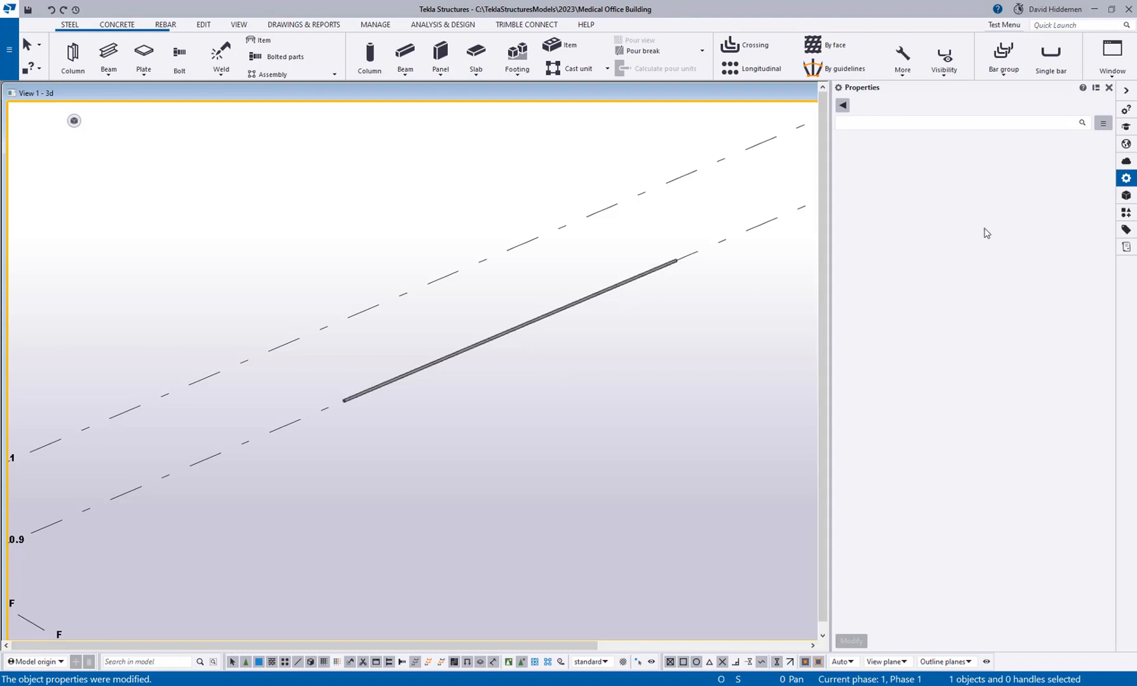
Search the applications and components for "dir" and open the Directory browser.
left_click(1129, 213)
left_click(894, 121)
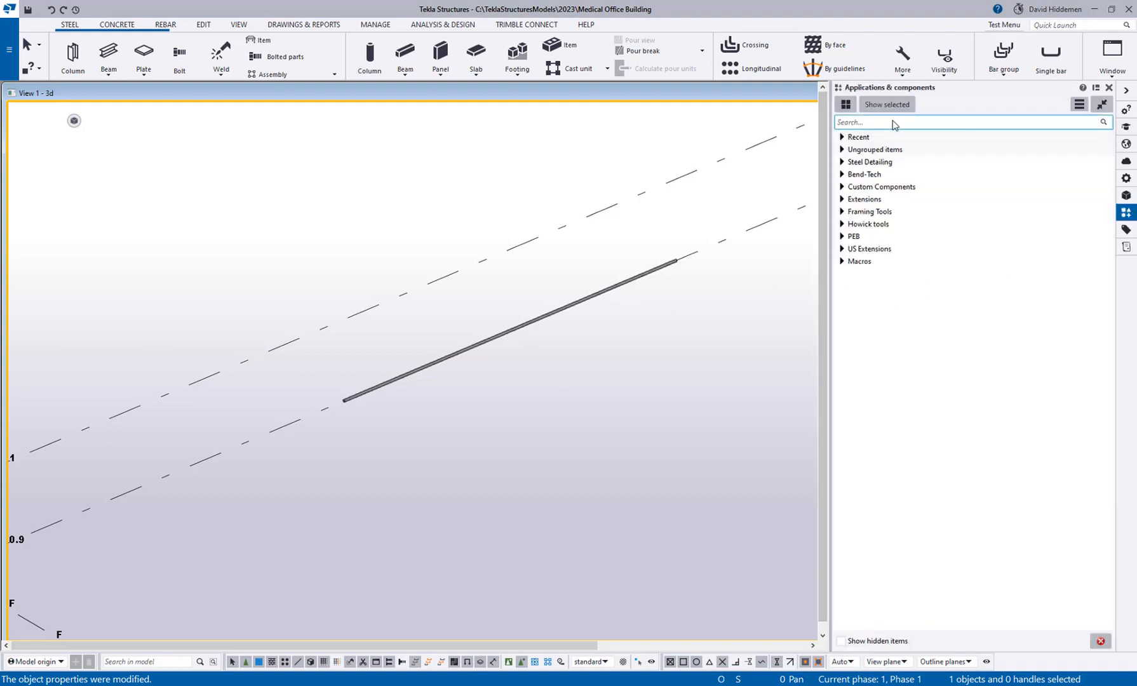
type("dir")
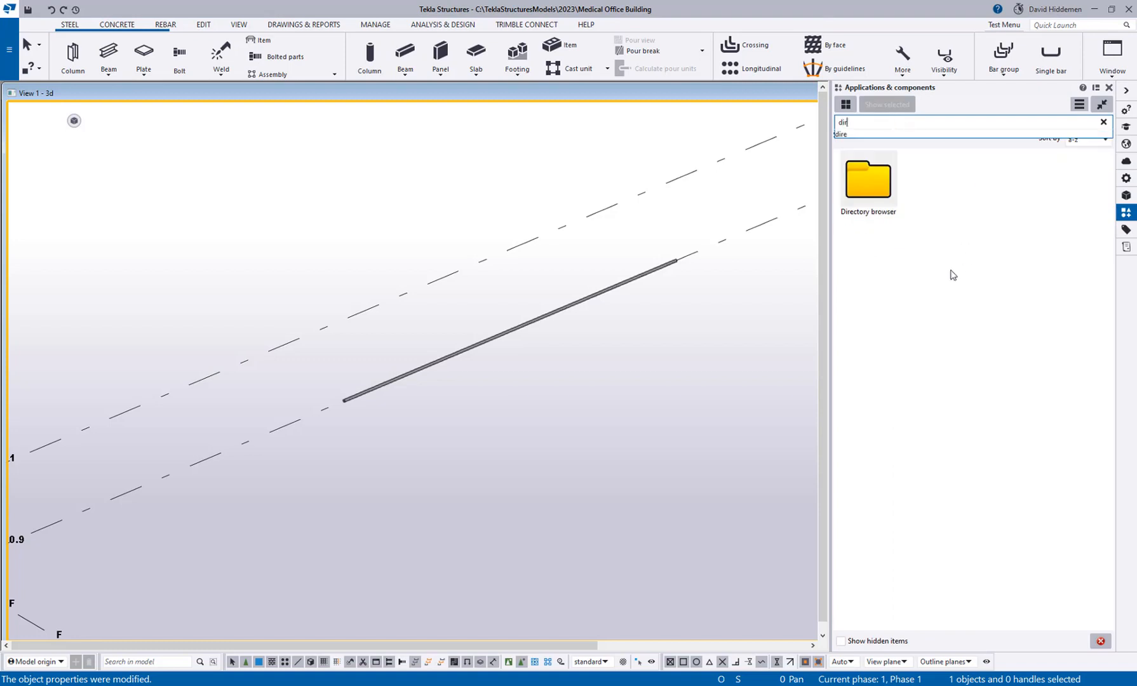
double_click(869, 185)
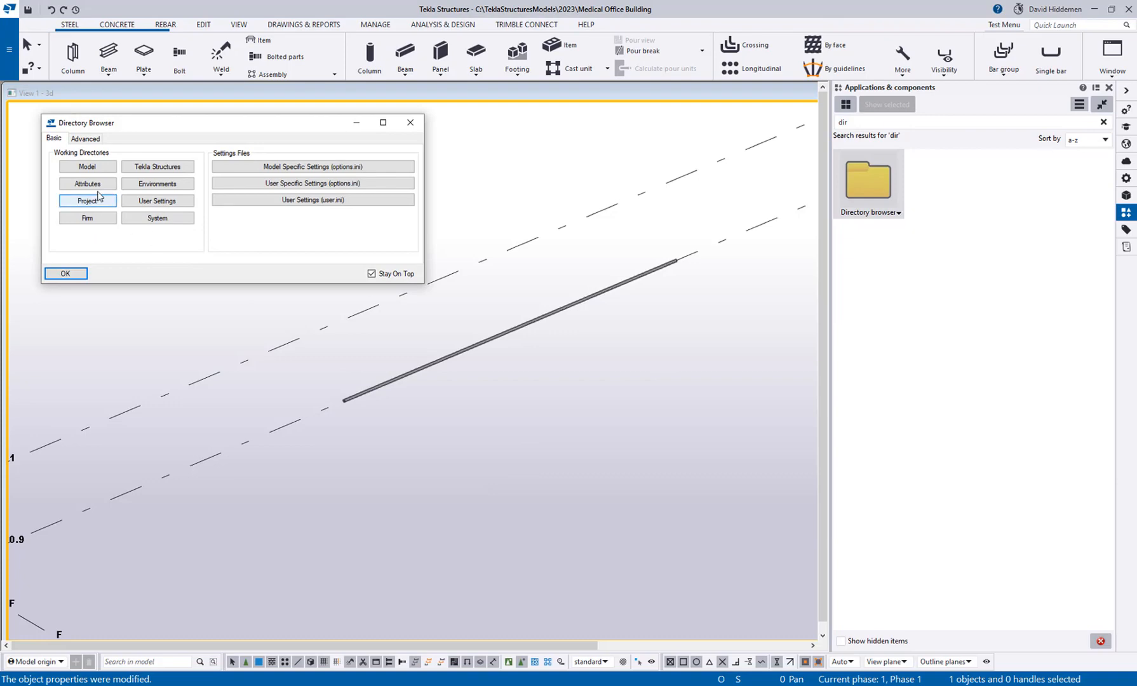
Open the environment's Catalogs folder from the advanced directories and locate the profitab.inp file.
left_click(86, 138)
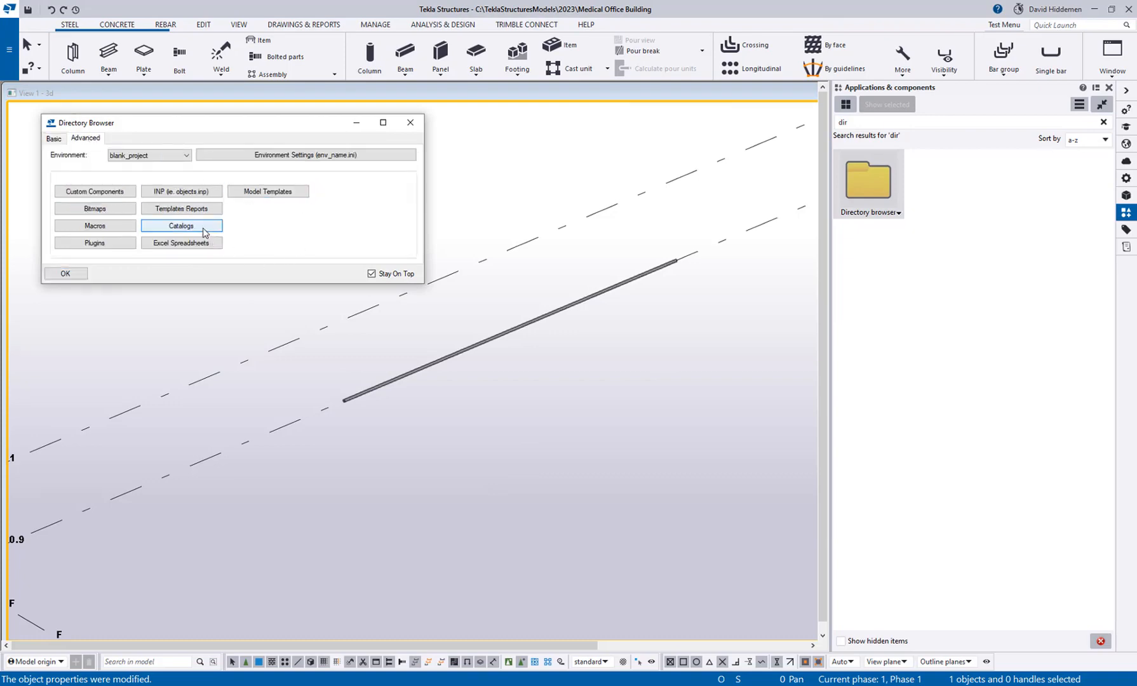
left_click(181, 226)
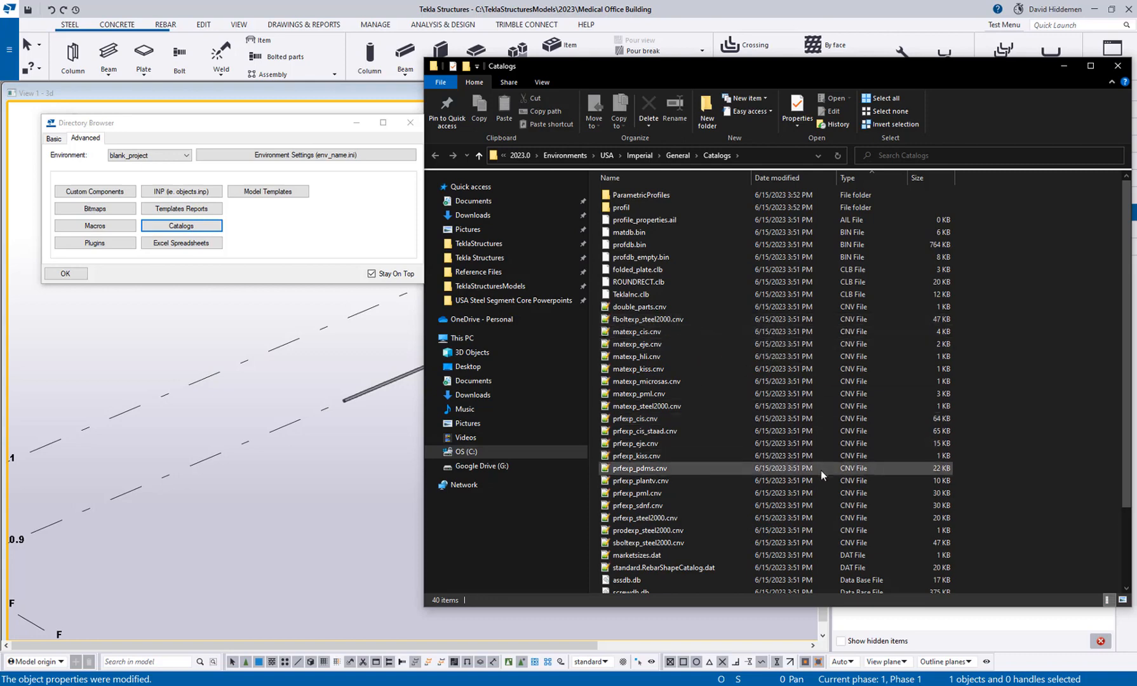
scroll(820, 474, "down", 3)
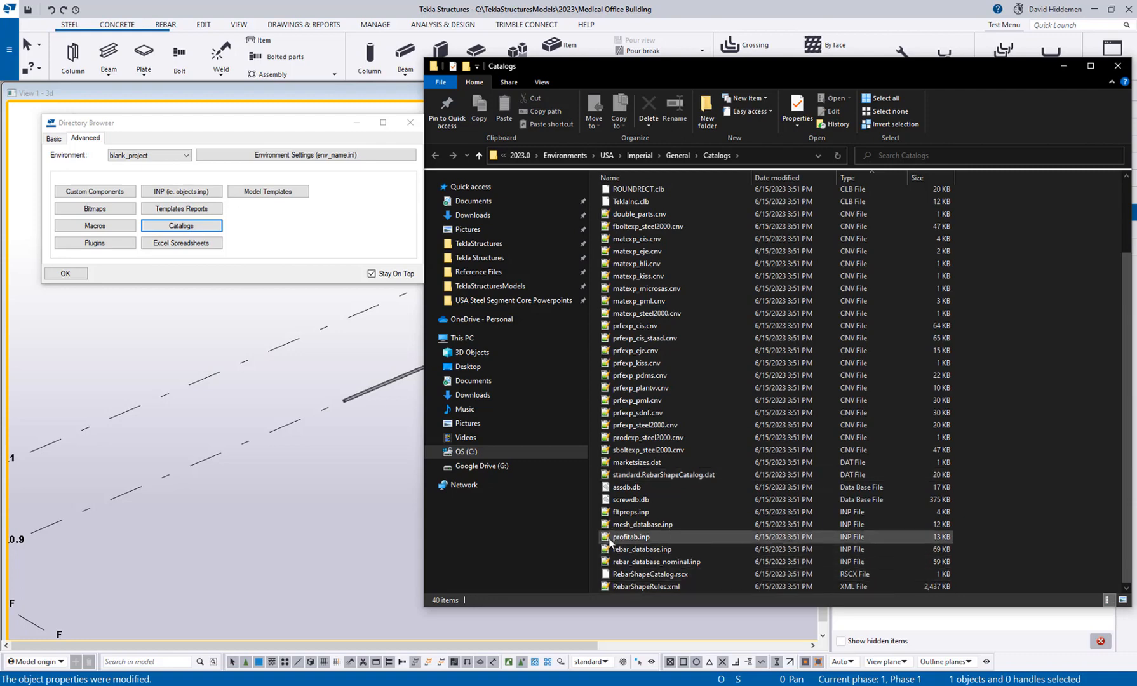
Open profitab.inp and review its column legend and the list of steel shape prefixes.
left_click(819, 537)
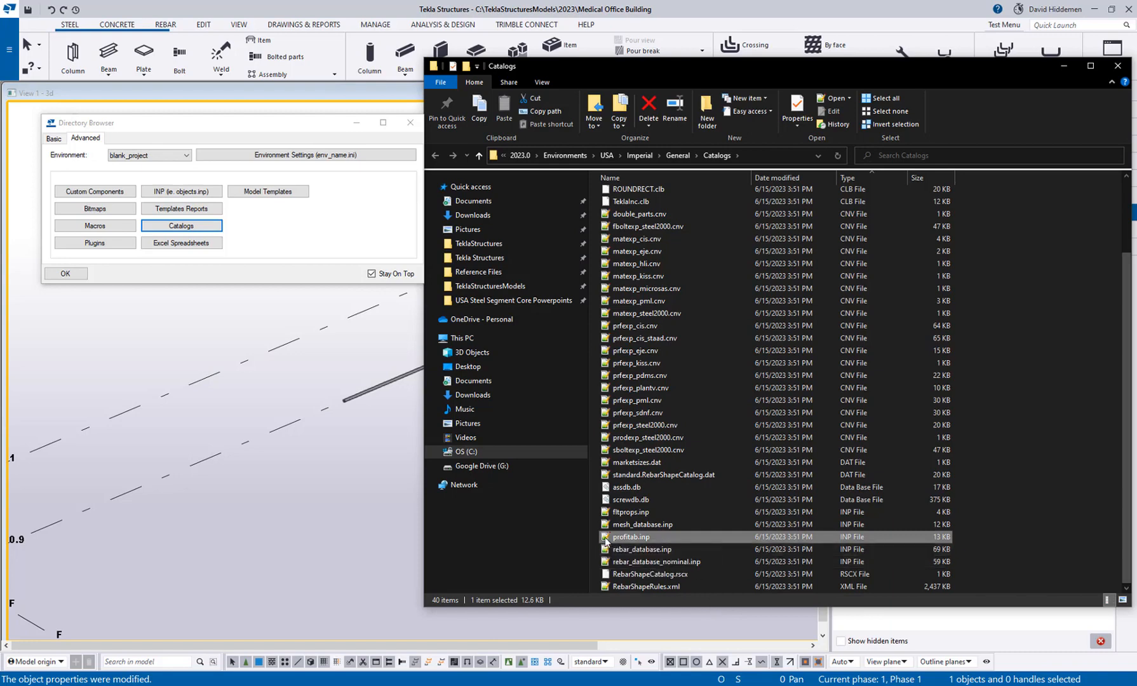
double_click(742, 537)
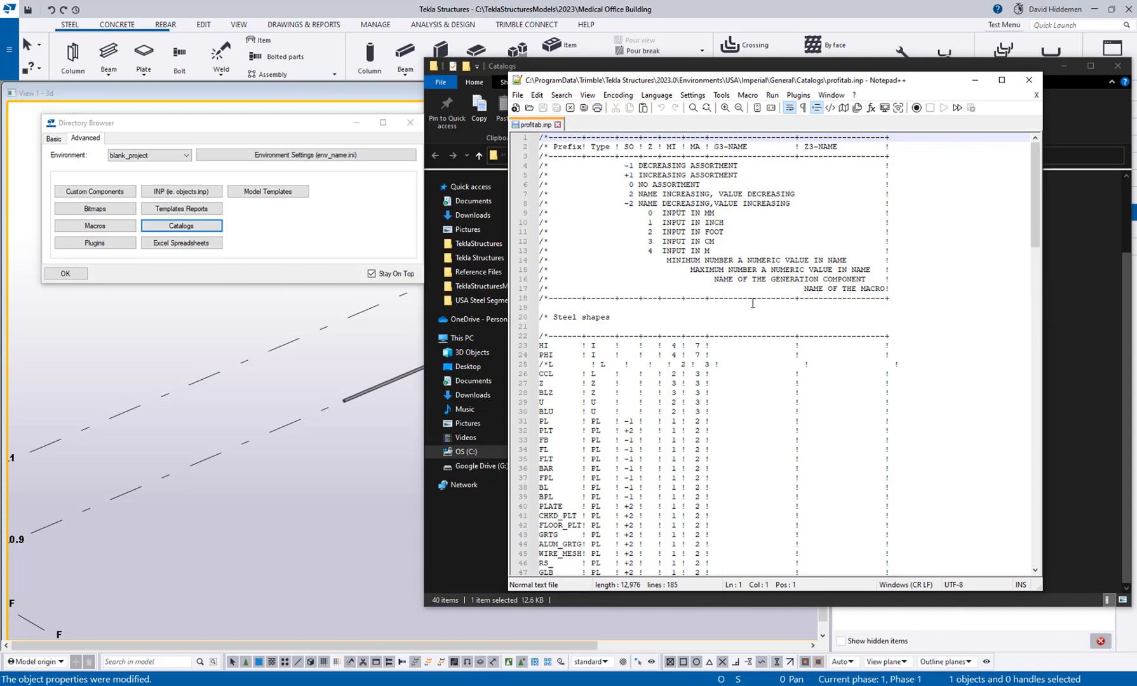
scroll(955, 365, "down", 5)
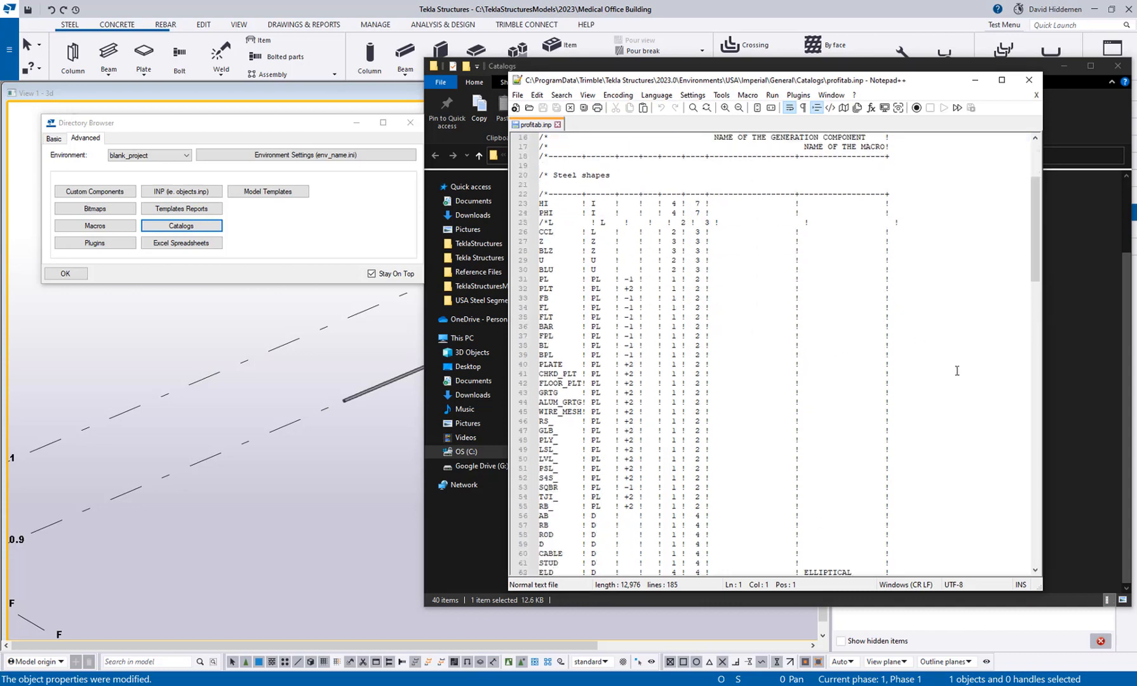
scroll(957, 370, "down", 1)
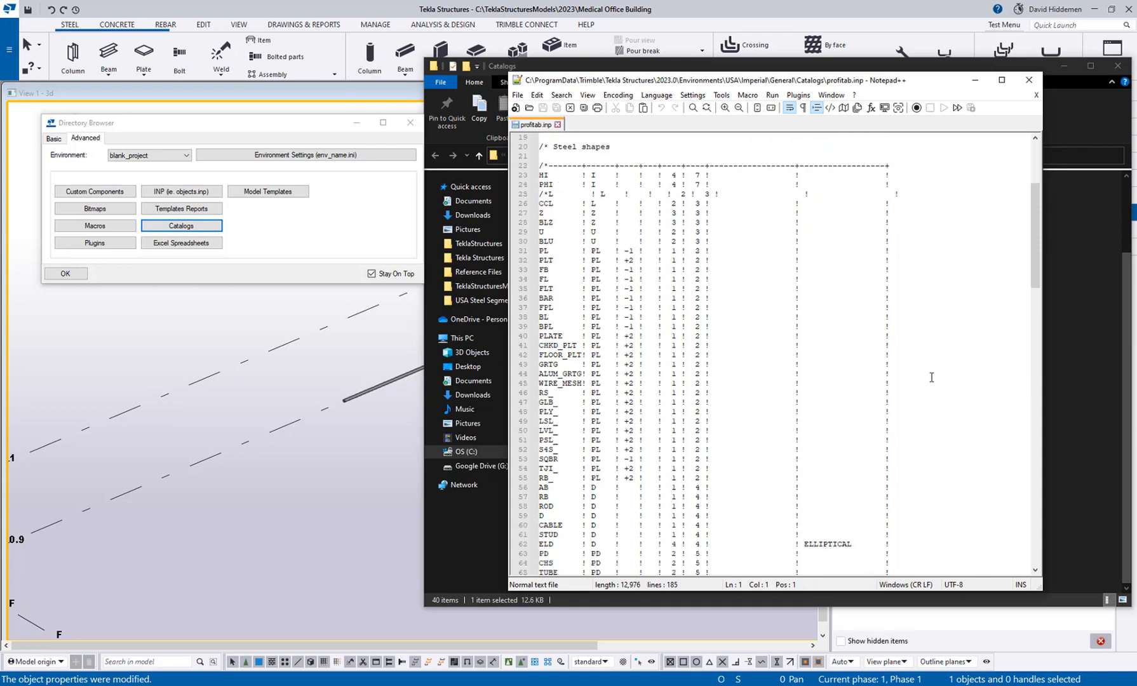
scroll(928, 376, "down", 3)
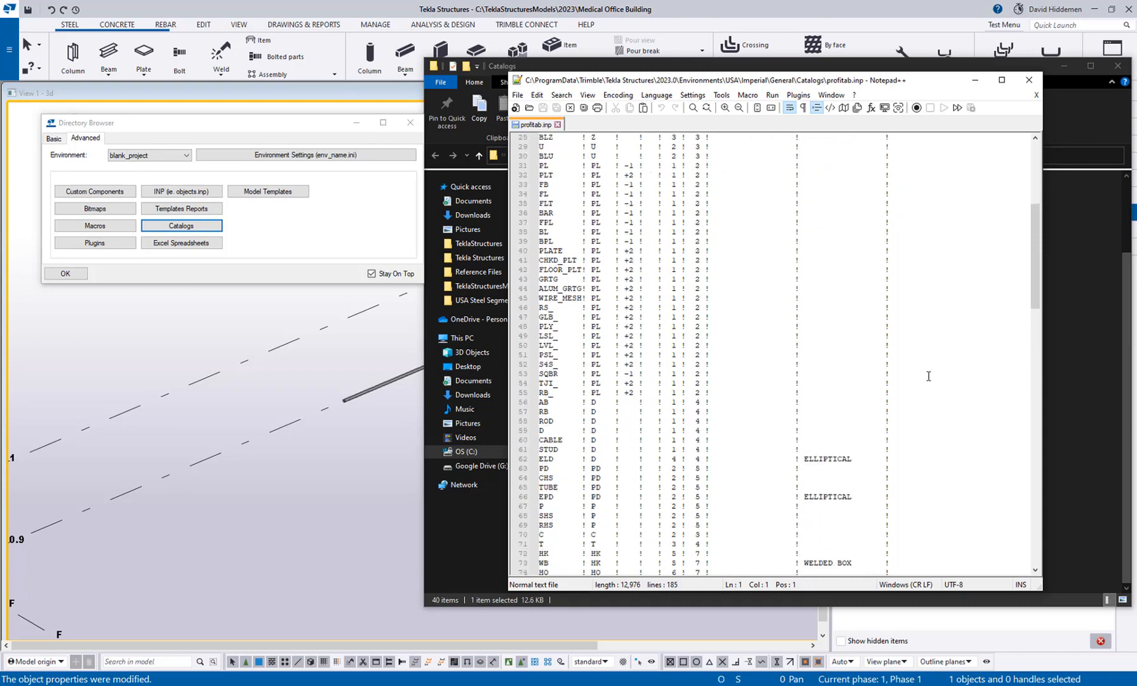
scroll(928, 376, "down", 1)
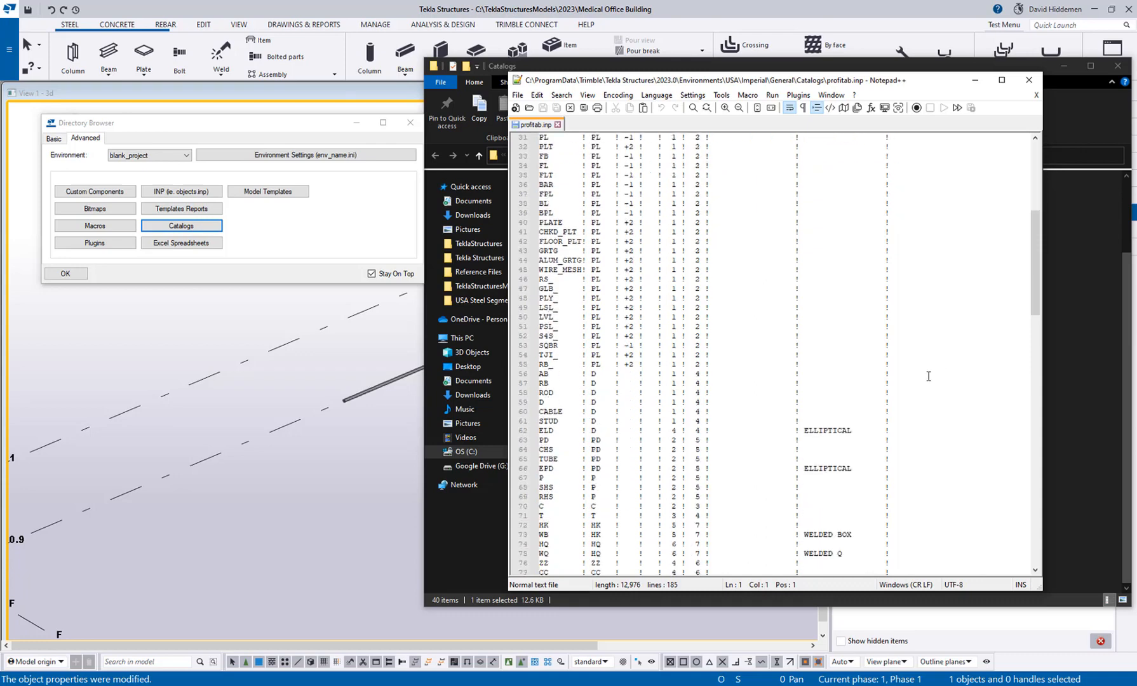
scroll(928, 376, "up", 10)
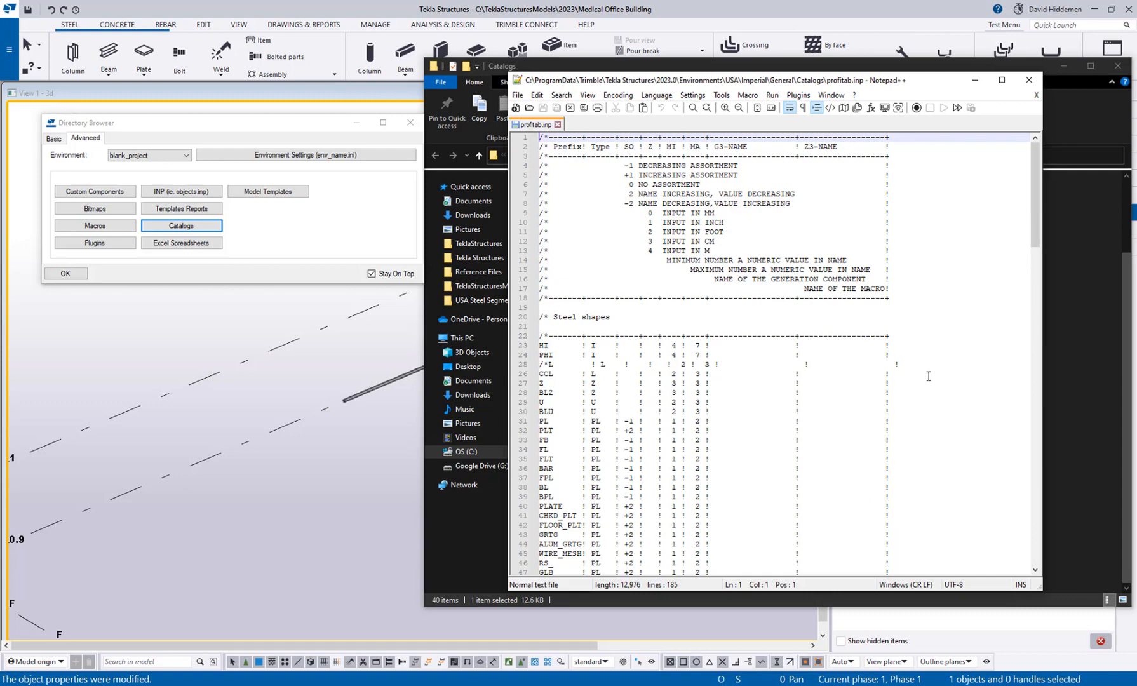
scroll(927, 376, "down", 3)
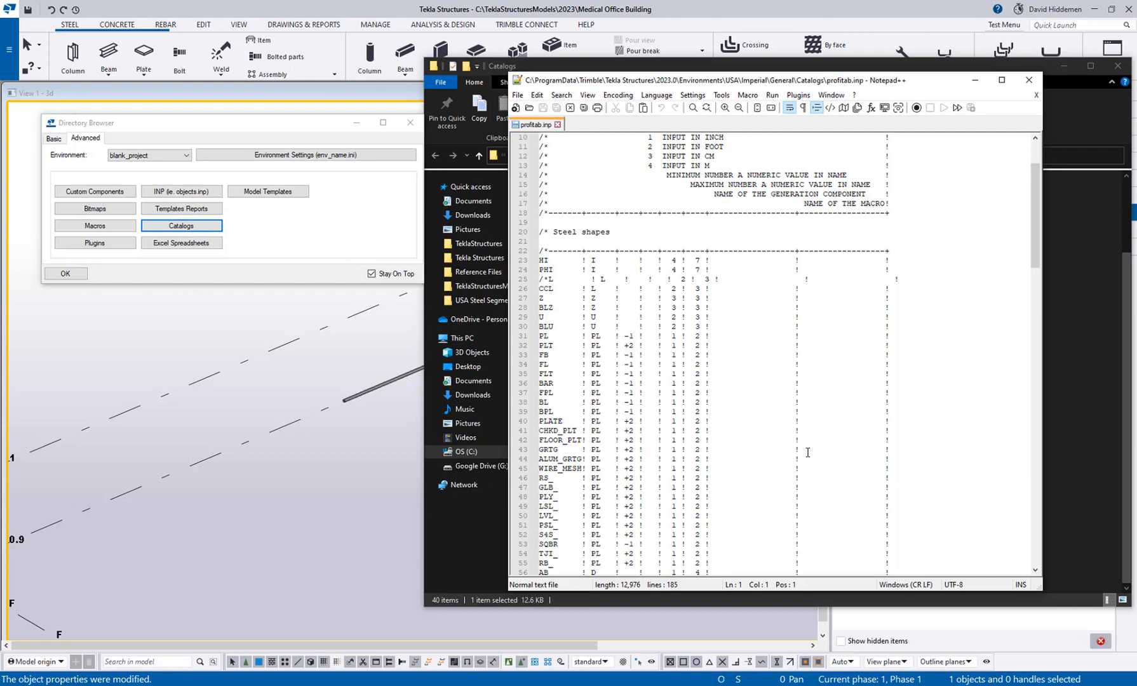
Duplicate the FB row of the steel shapes list on a new line directly below it.
left_click(550, 373)
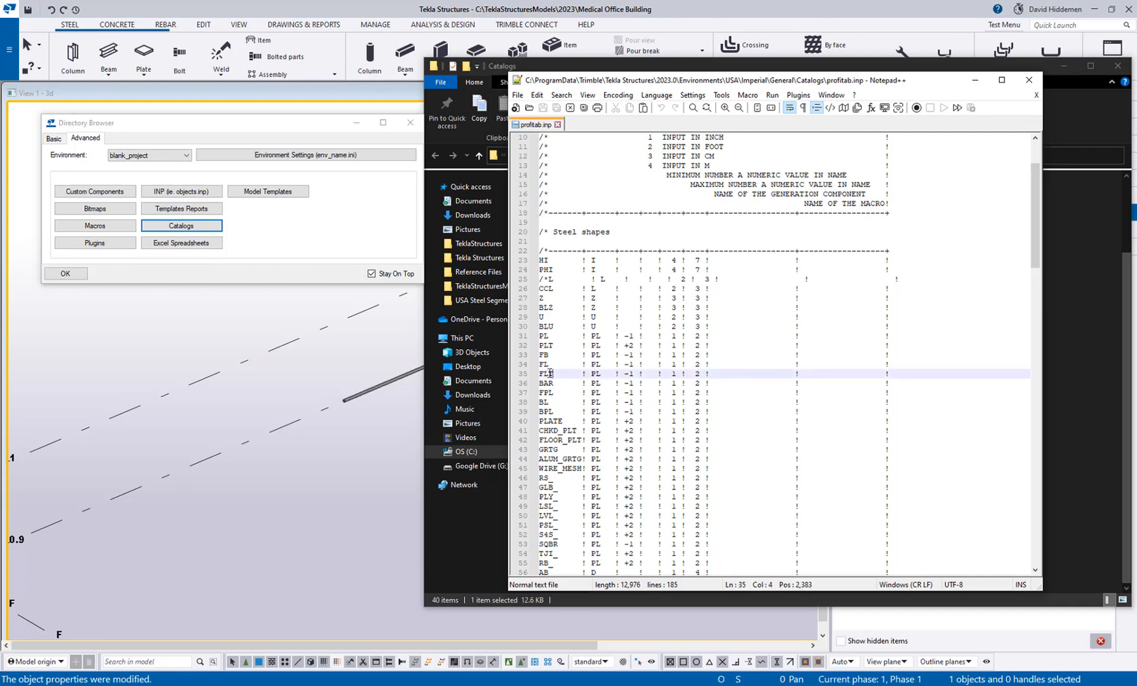
left_click_drag(550, 374, 537, 374)
left_click(551, 363)
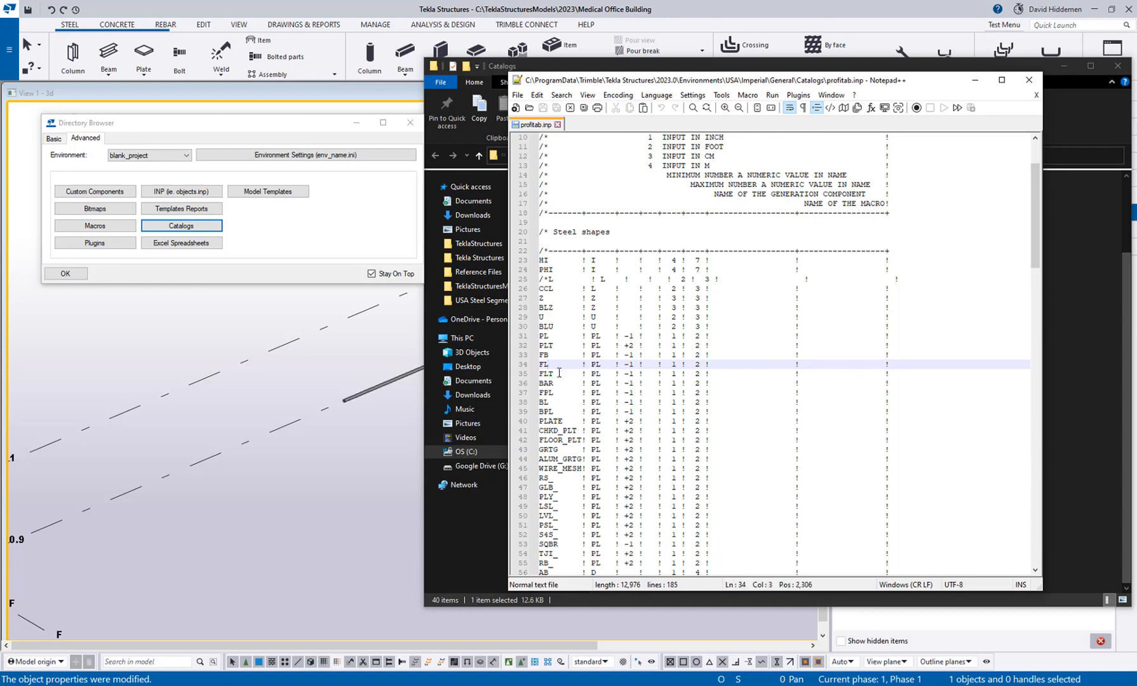
left_click(555, 355)
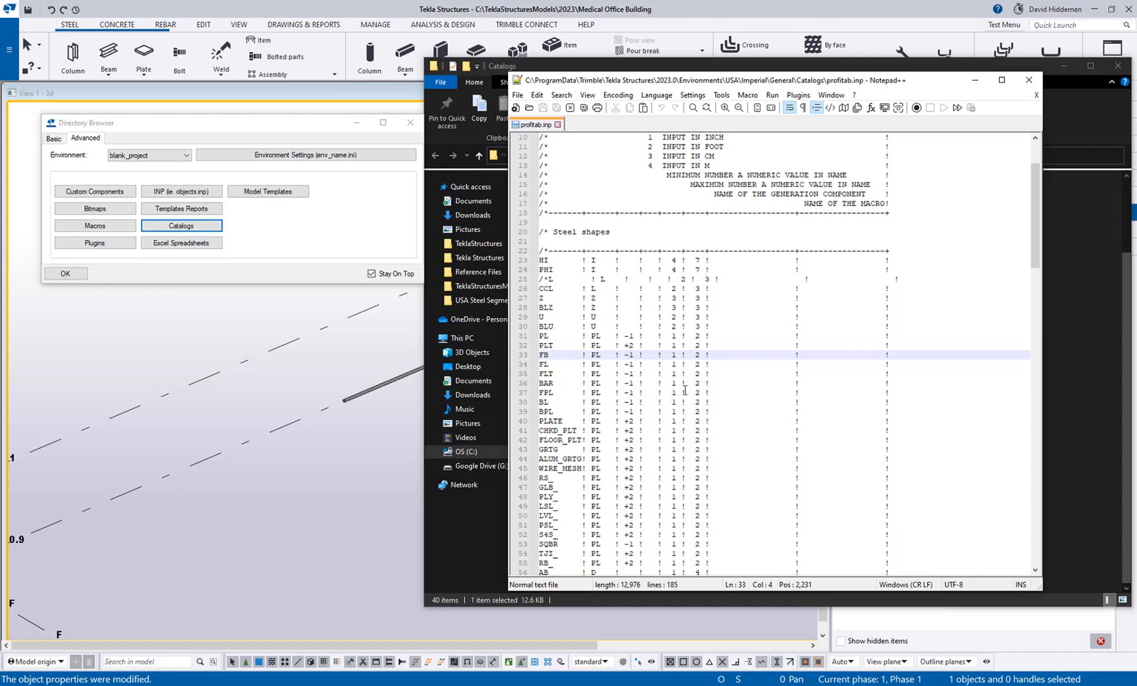
left_click(882, 361)
left_click_drag(882, 360, 531, 356)
key("ctrl+c")
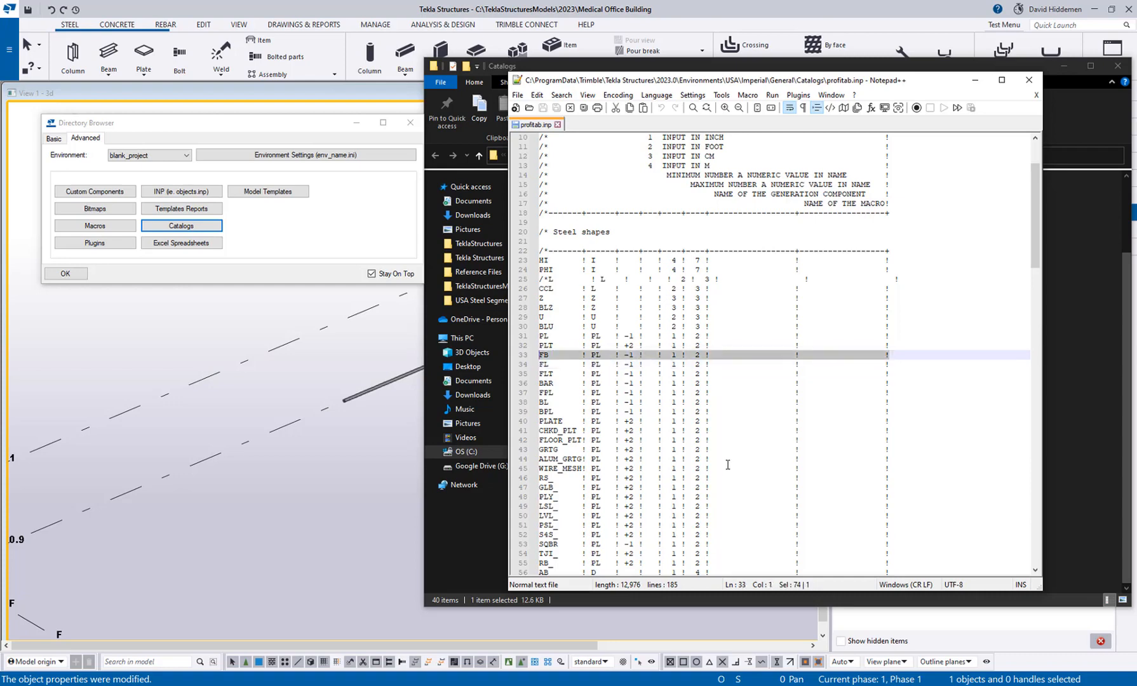
left_click(898, 360)
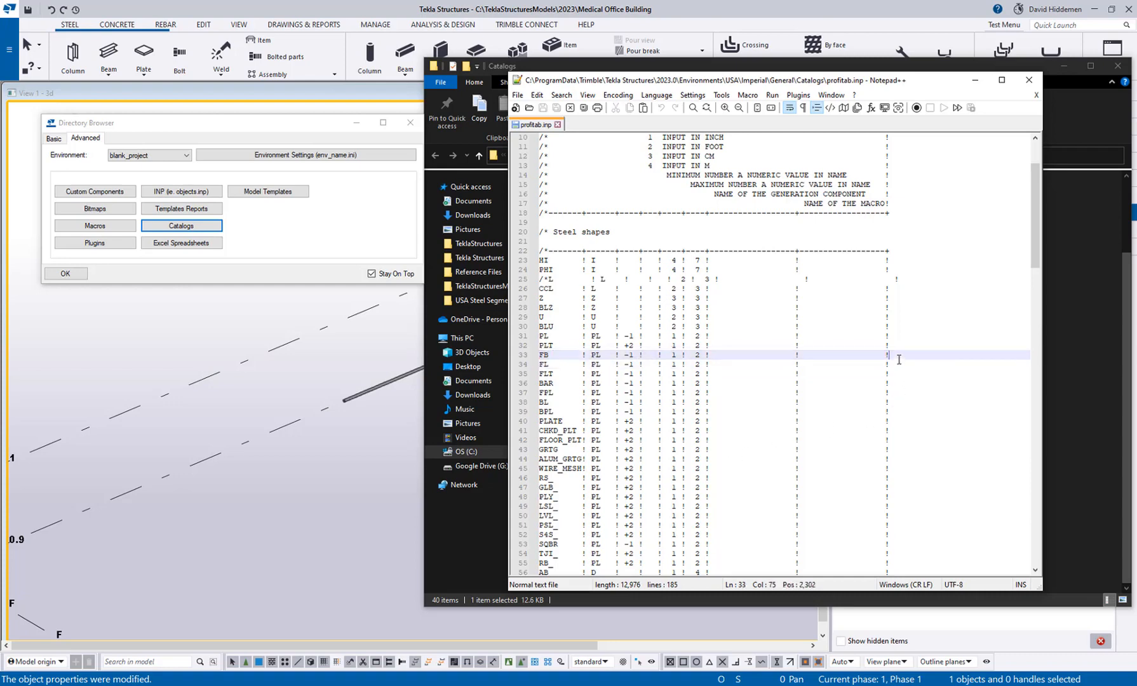
key("Return")
key("ctrl+v")
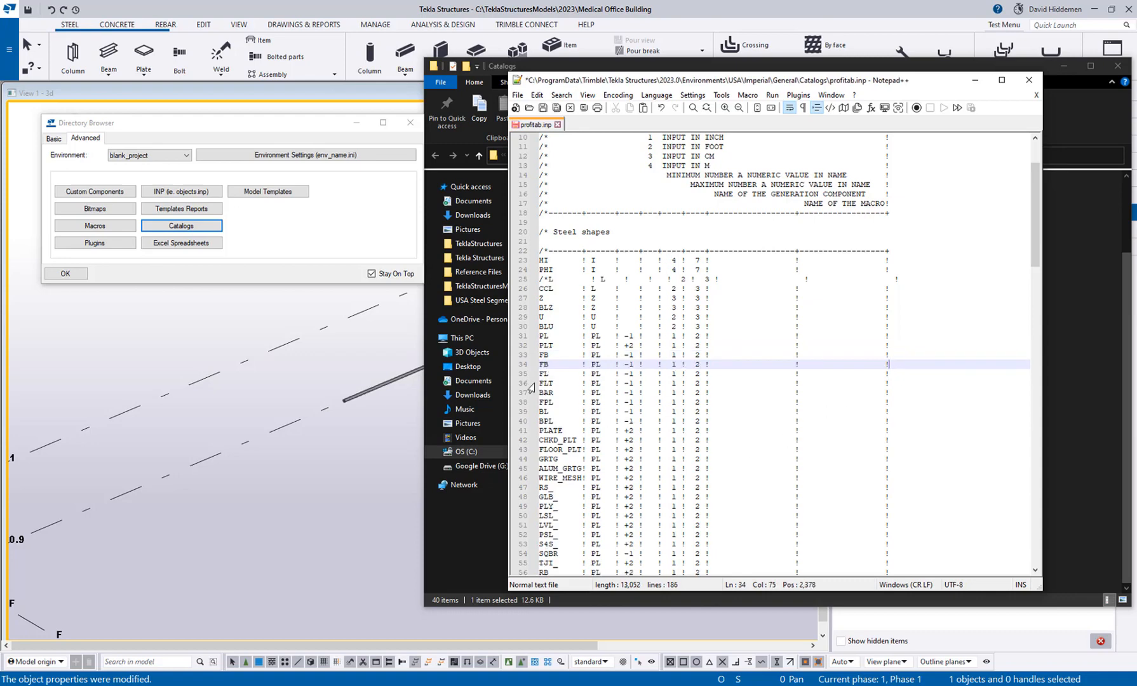
Change the prefix of the duplicated FB row to FBAR, removing two spaces to keep the columns aligned.
left_click(554, 364)
type("AR")
key("Delete")
key("Delete")
Duplicate the AB row of type D on a new line directly below it.
scroll(739, 438, "down", 10)
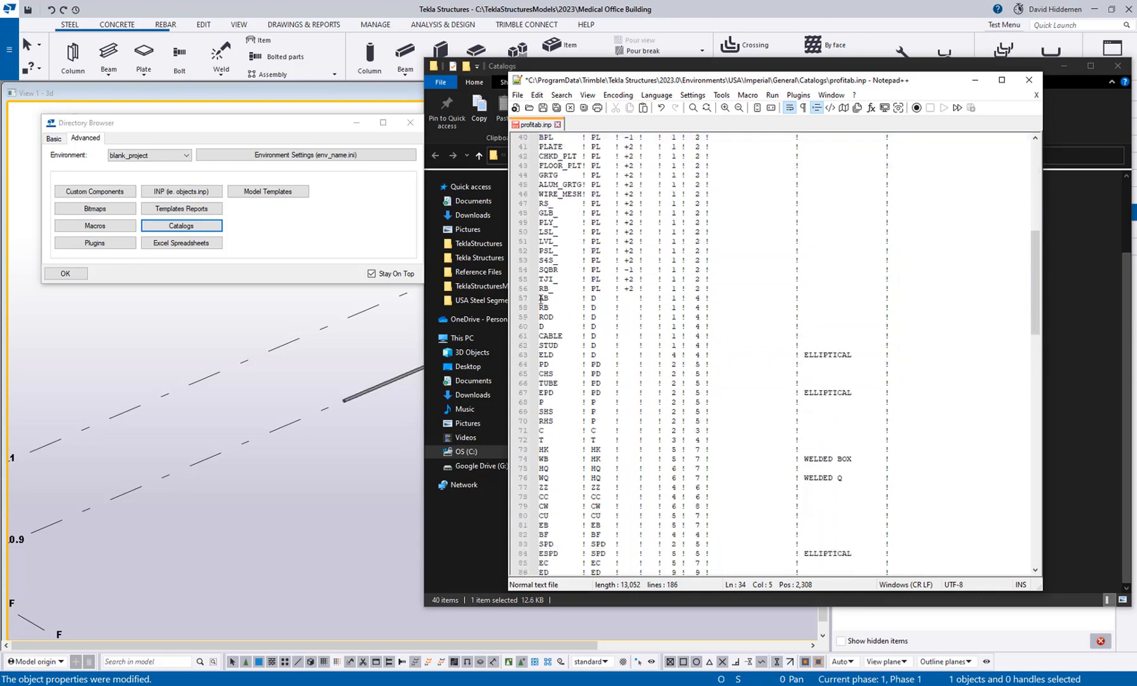
left_click_drag(541, 298, 559, 298)
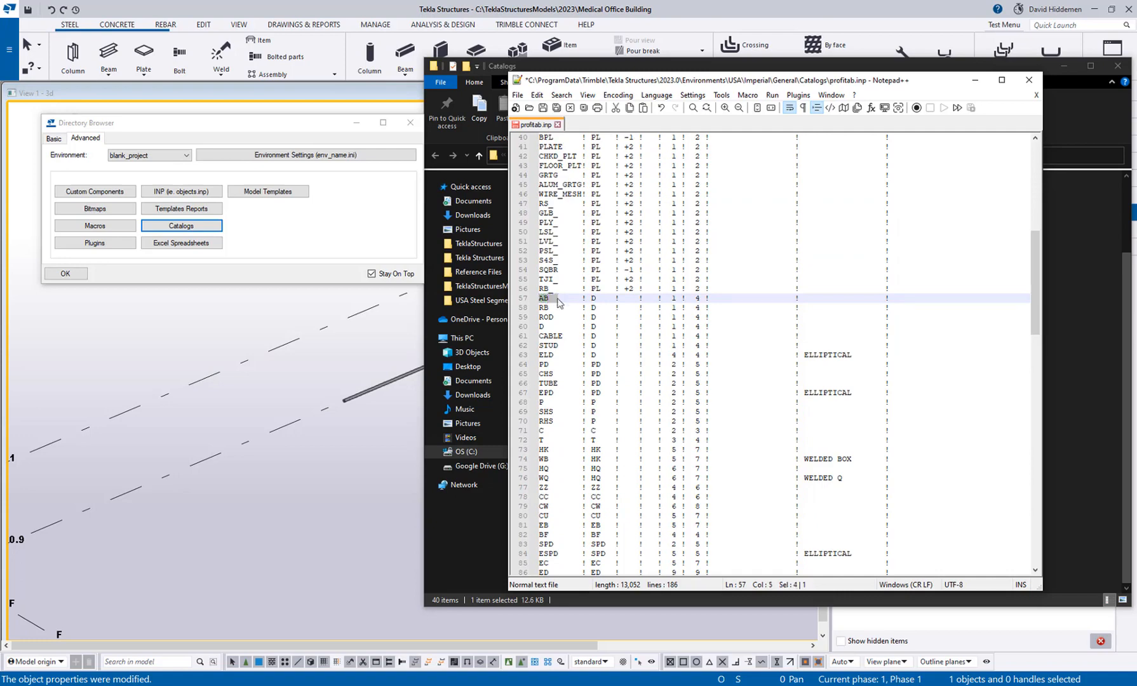
left_click_drag(895, 298, 539, 307)
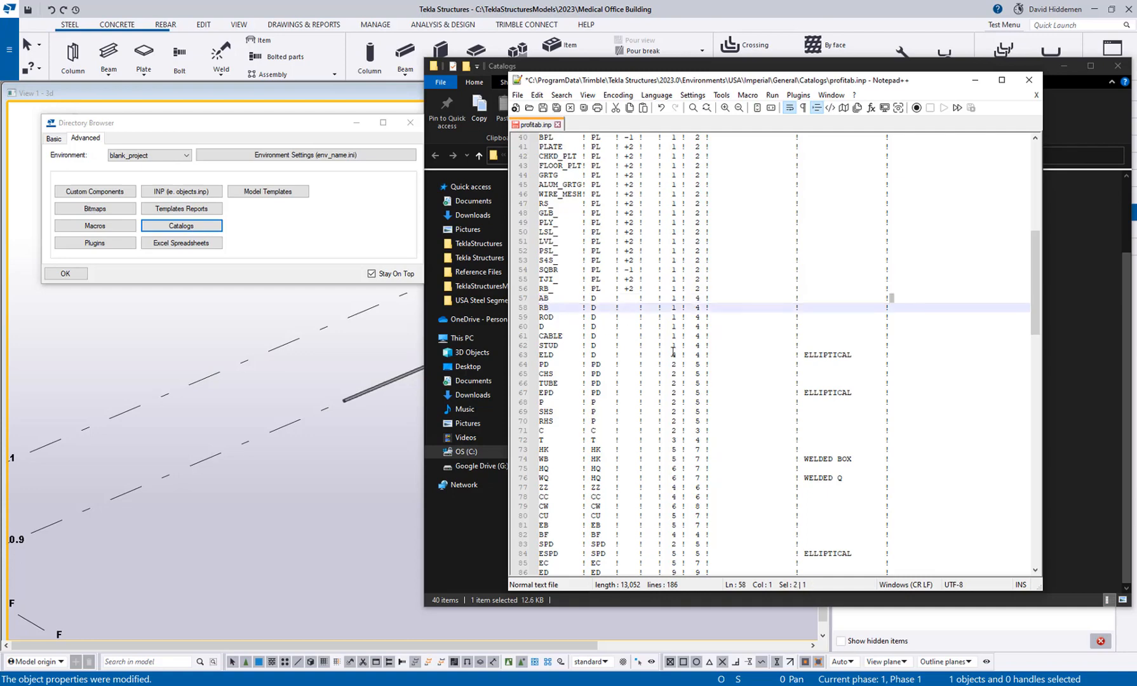
left_click(600, 317)
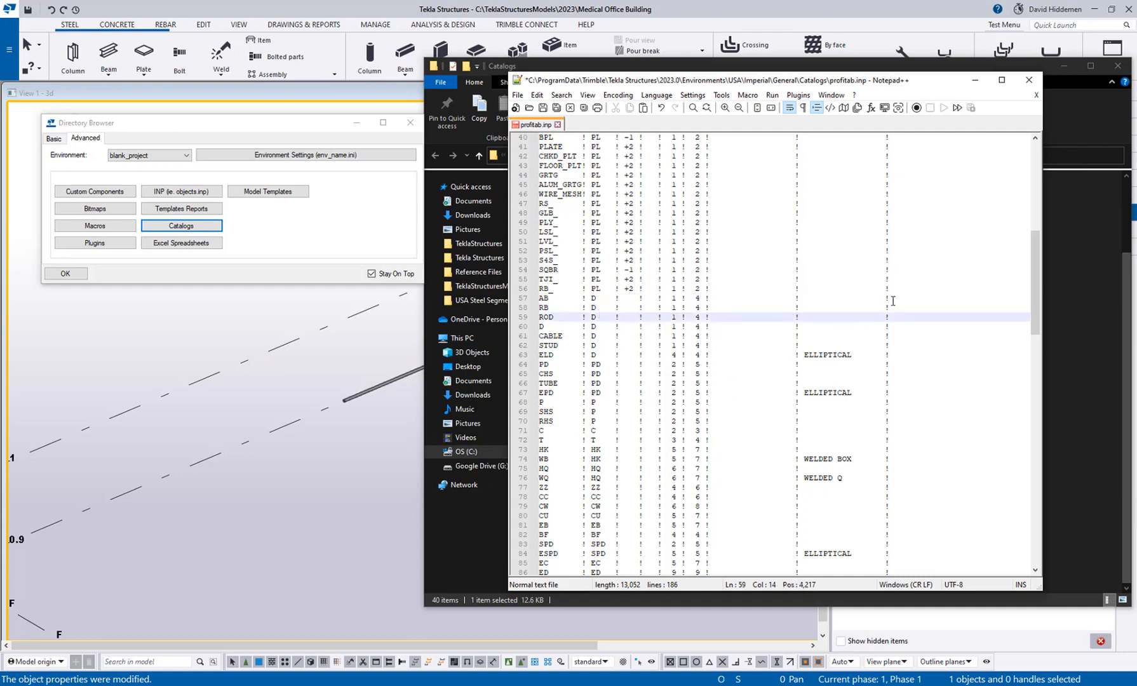
left_click_drag(893, 298, 525, 305)
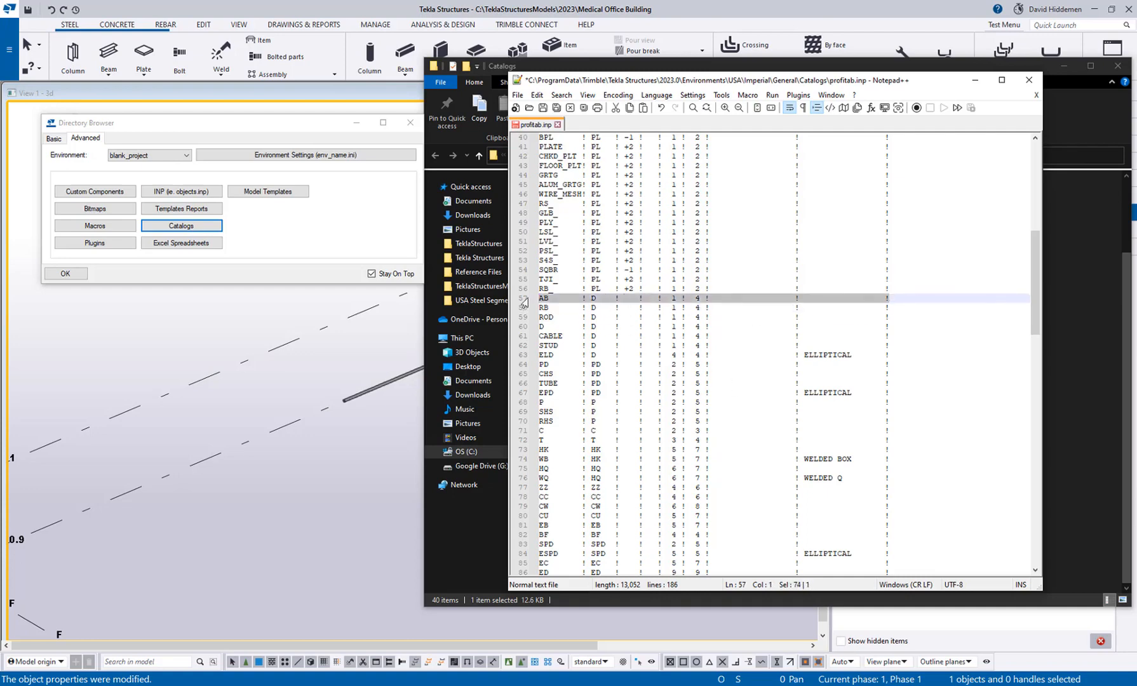
left_click(907, 297)
key("Return")
key("ctrl+v")
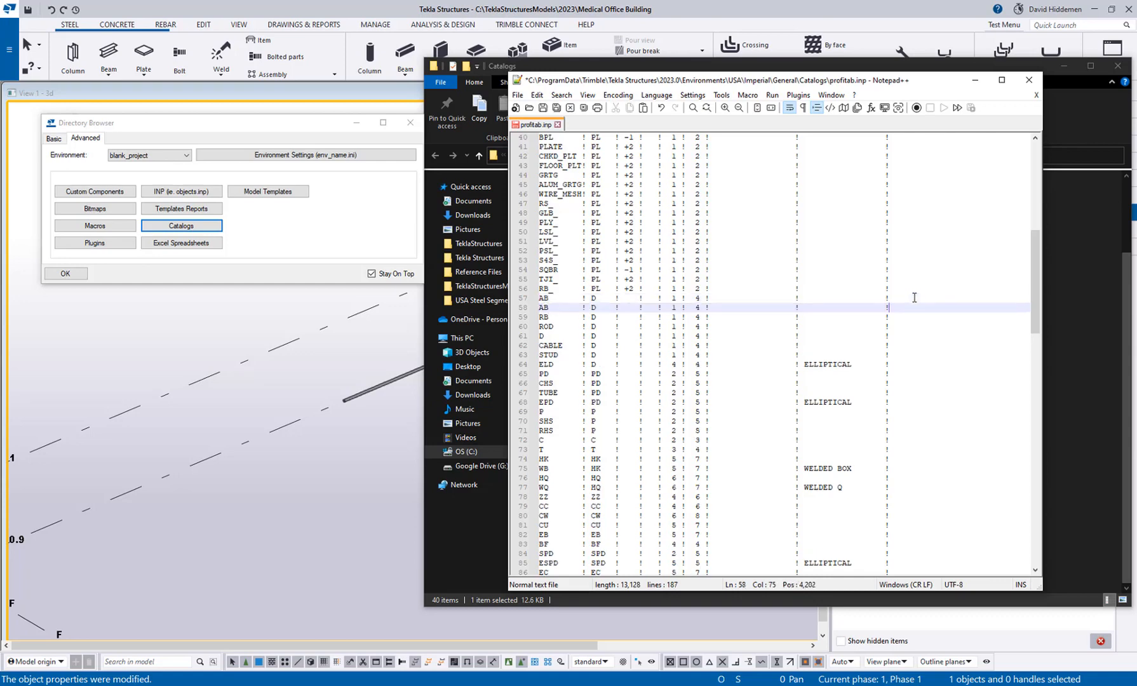
Change the prefix of the duplicated AB row to AR.
left_click(556, 309)
key("BackSpace")
type("R")
Save and close profitab.inp, and close the Catalogs folder and the Directory Browser.
left_click(543, 108)
left_click(1029, 81)
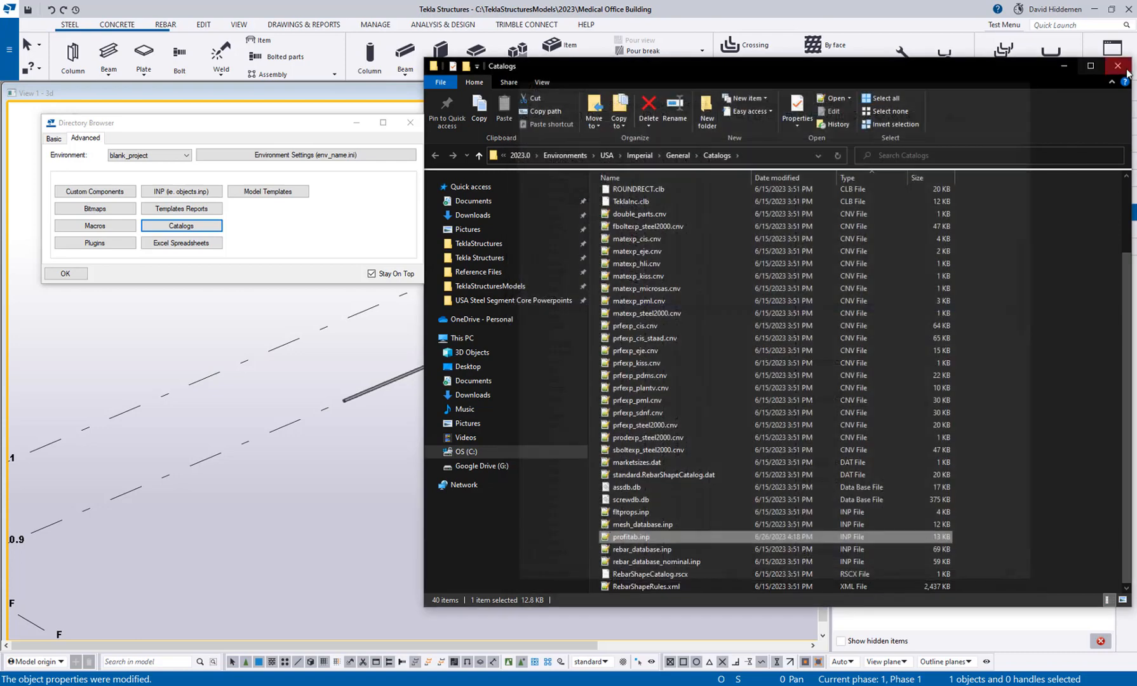
left_click(1118, 66)
left_click(410, 122)
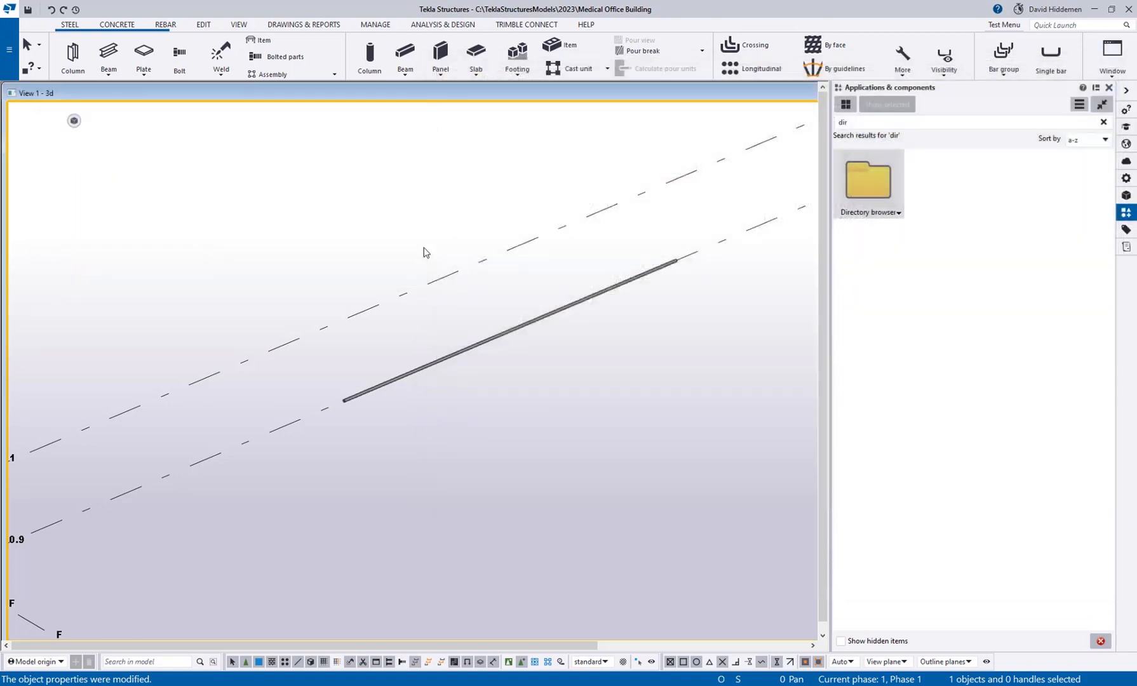
Start a steel beam near the existing thin rod by gridline 0.9 and load the Rod saved properties.
scroll(550, 455, "down", 2)
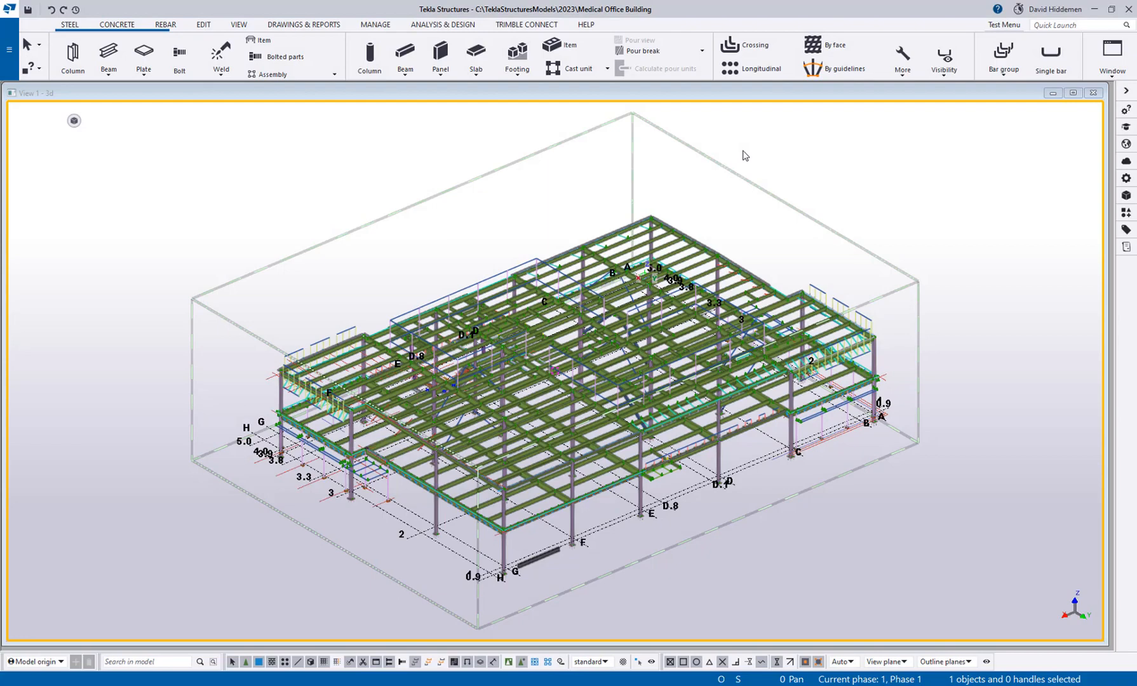
scroll(759, 267, "up", 3)
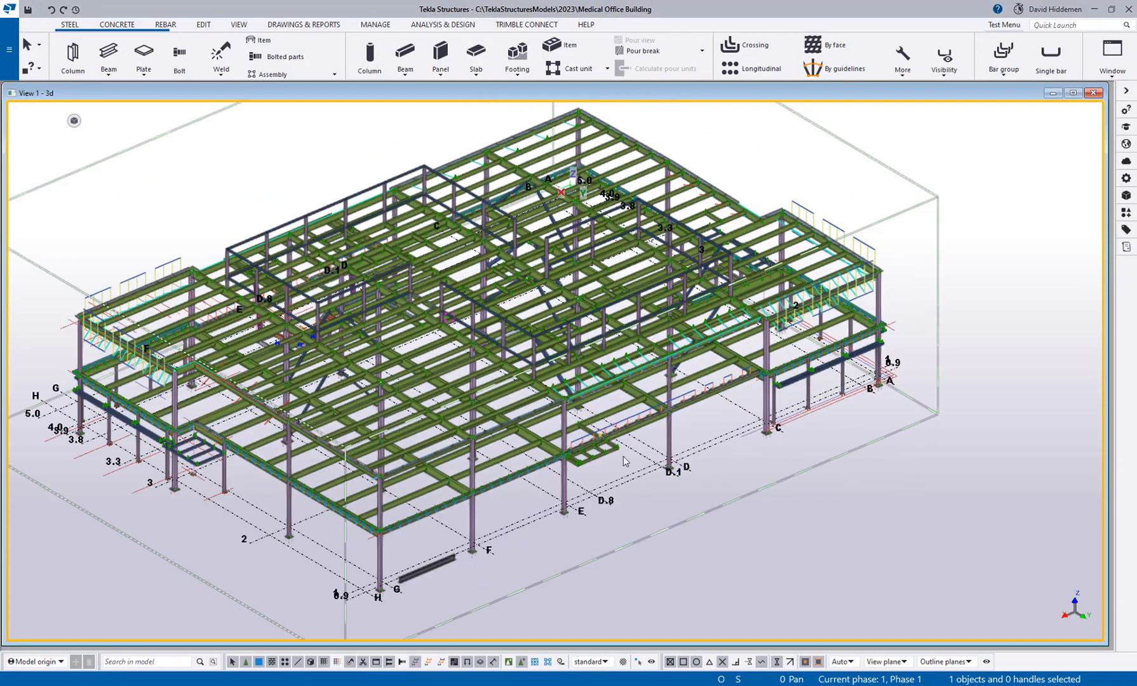
middle_click_drag(616, 543, 638, 463)
scroll(546, 461, "up", 5)
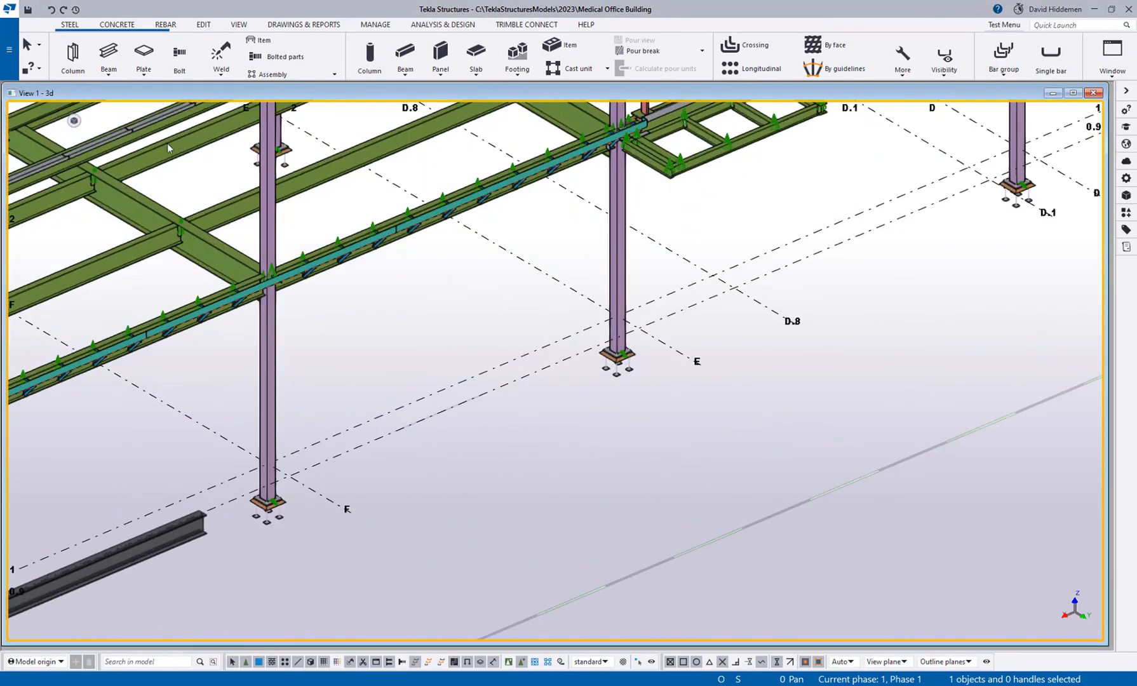
left_click(111, 53)
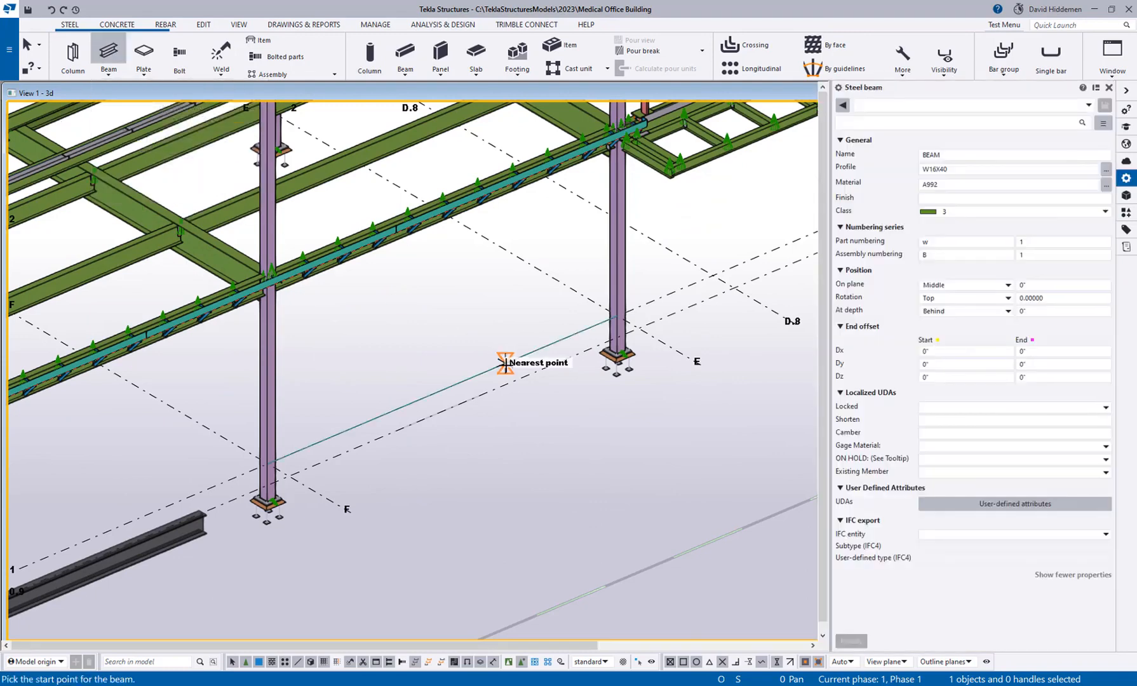
scroll(459, 464, "up", 8)
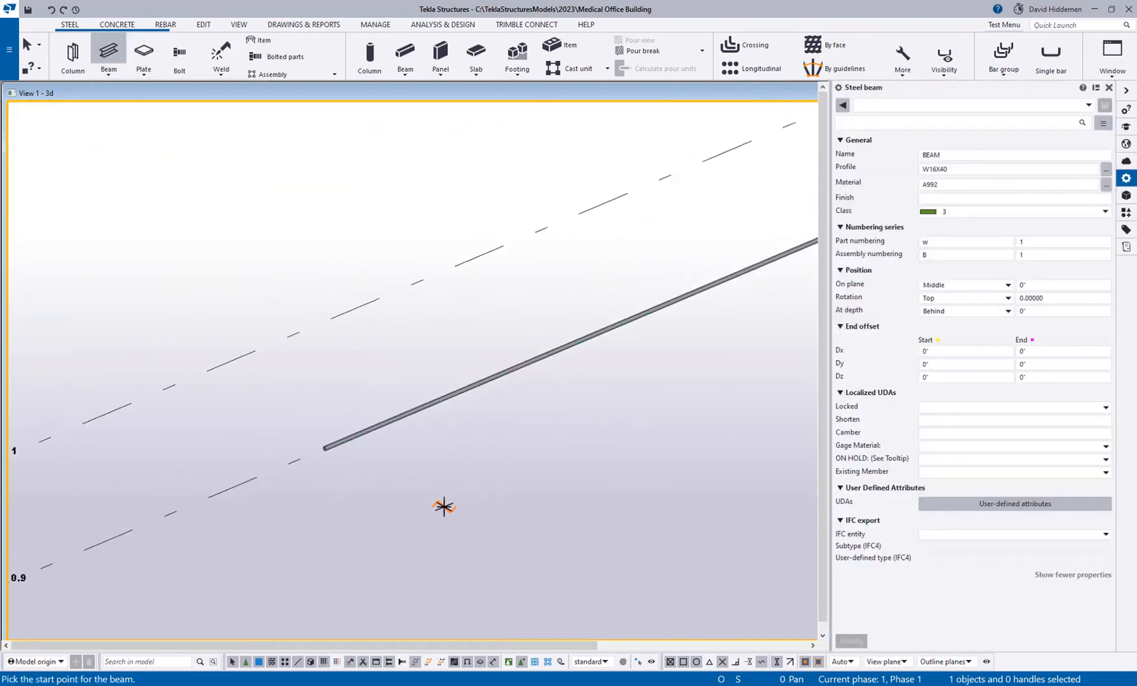
scroll(444, 506, "down", 3)
scroll(473, 479, "up", 2)
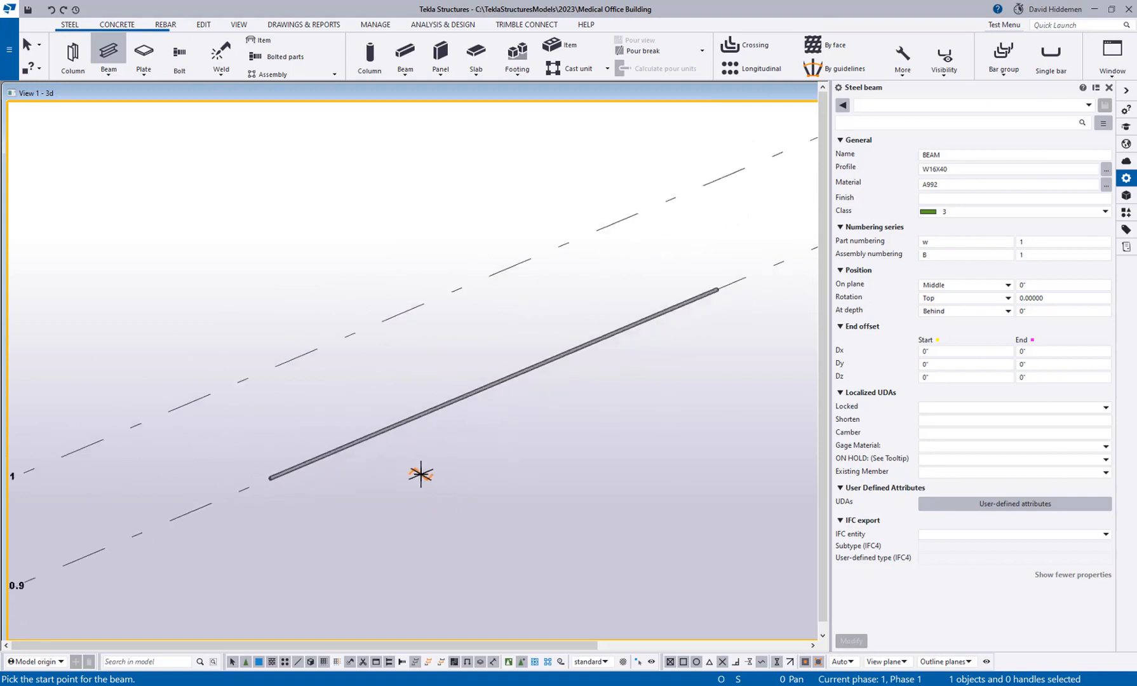
left_click(935, 106)
left_click(889, 277)
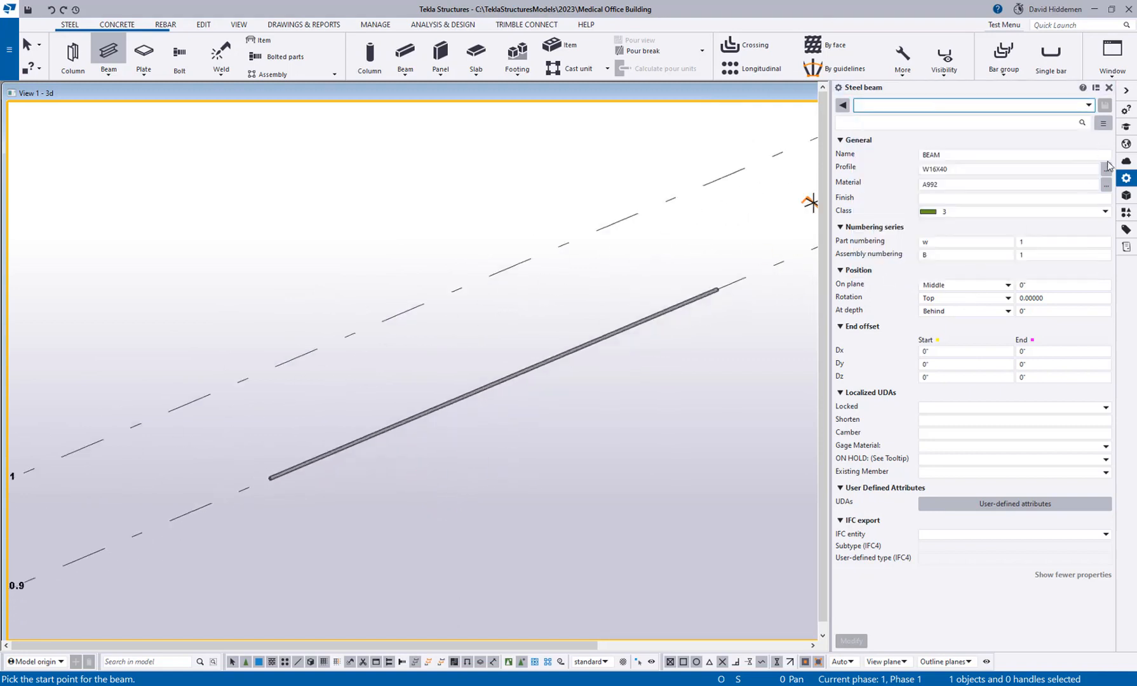
Choose the AR profile from the round circular sections in the profile catalog for the new rod.
left_click(1106, 171)
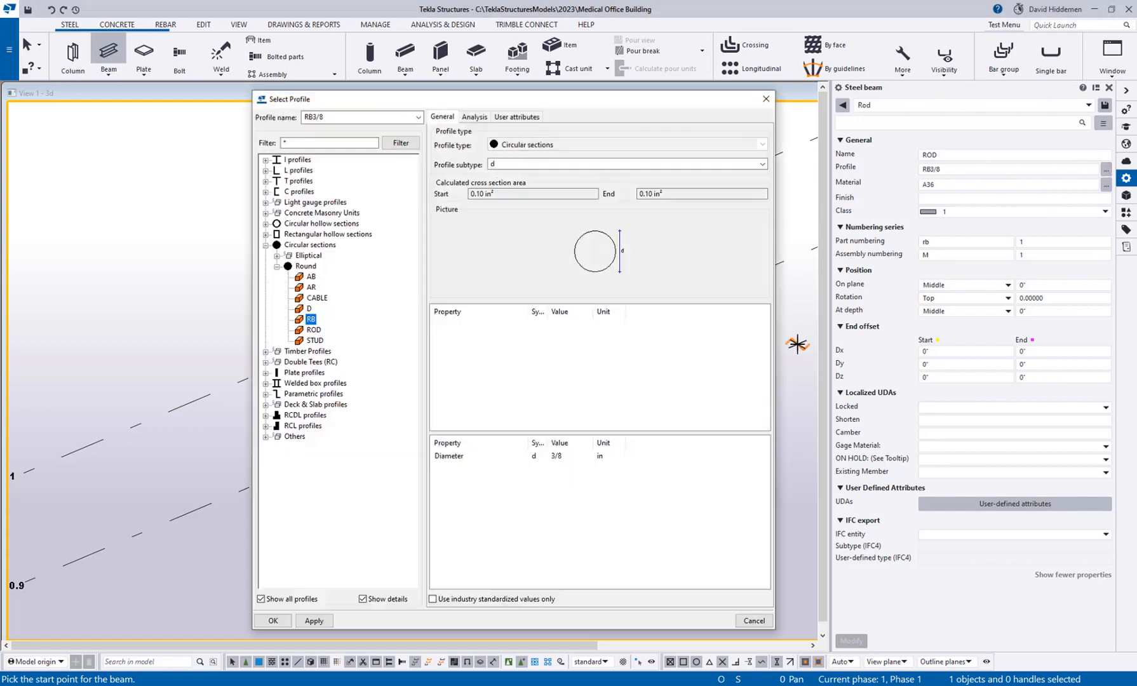
left_click(314, 288)
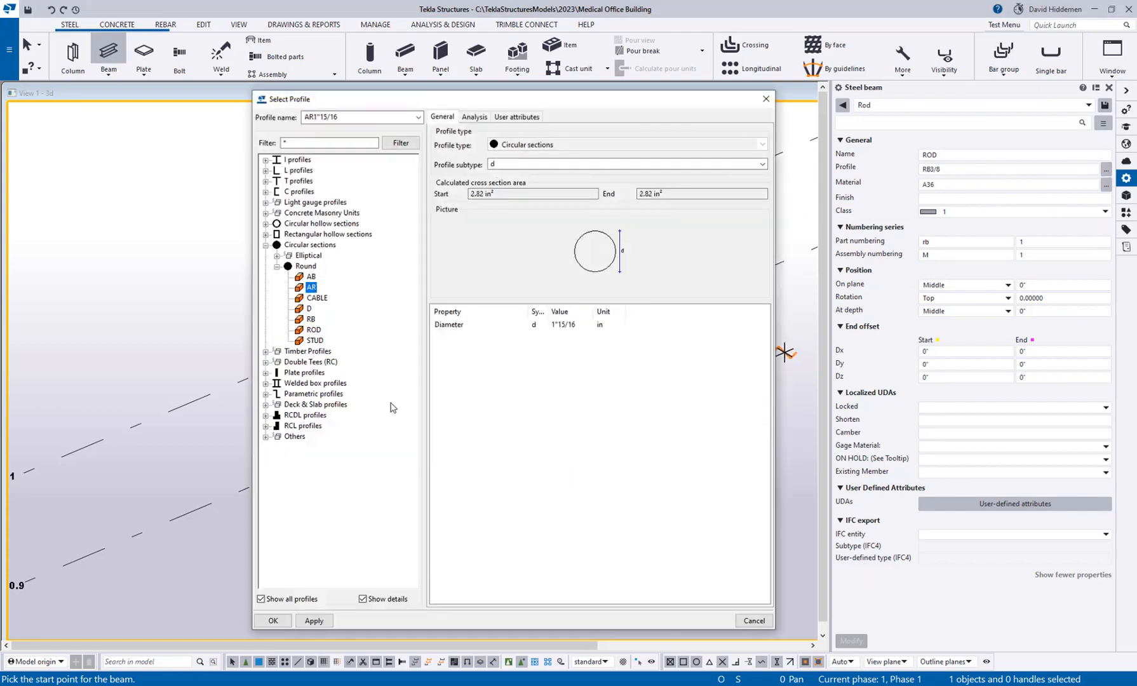
left_click(314, 277)
left_click(319, 320)
double_click(306, 287)
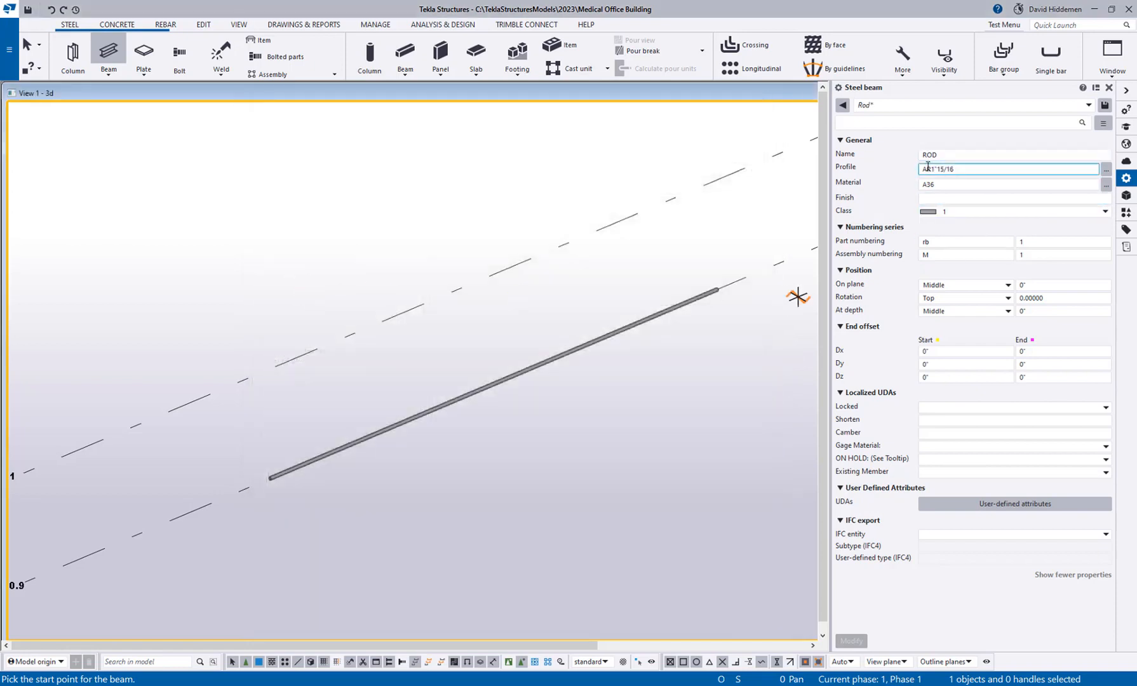
Set the rod's profile to AR4 and place it along gridline 1, parallel to the existing thin rod.
left_click_drag(931, 169, 1018, 181)
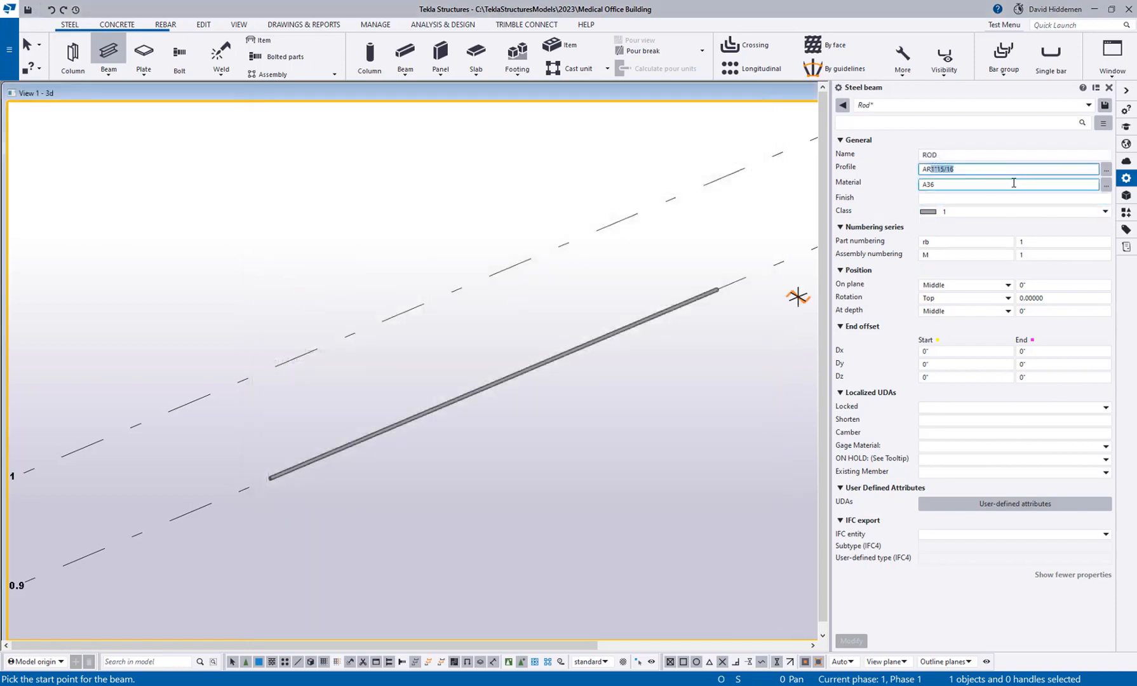
type("4")
left_click(276, 367)
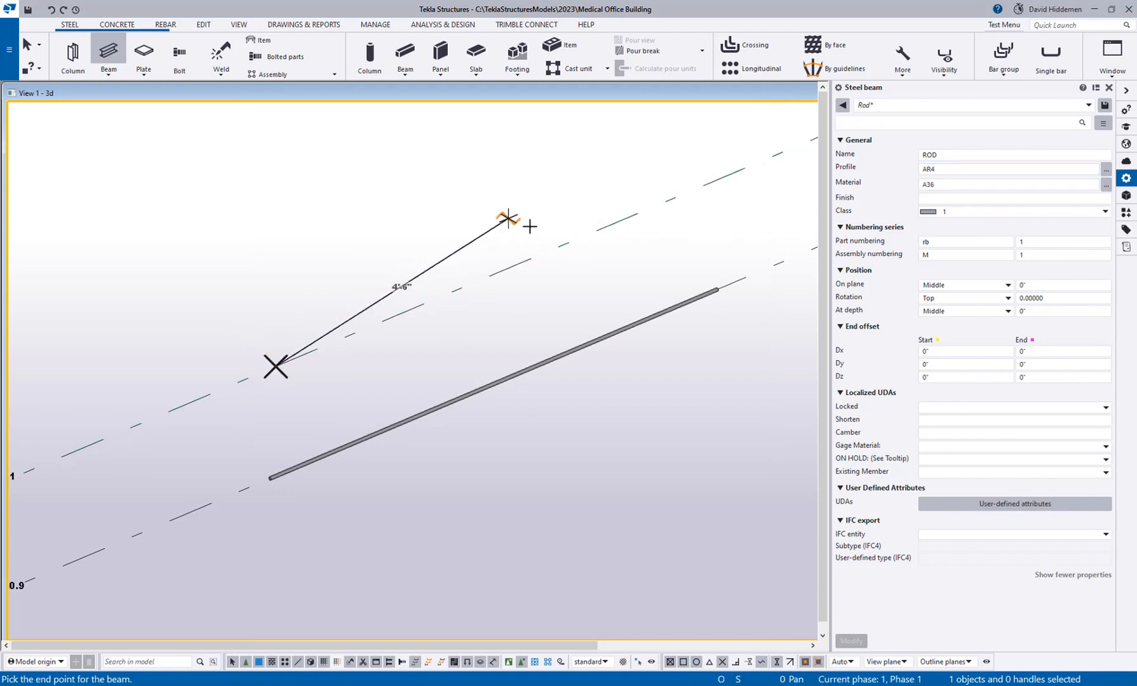
left_click(557, 247)
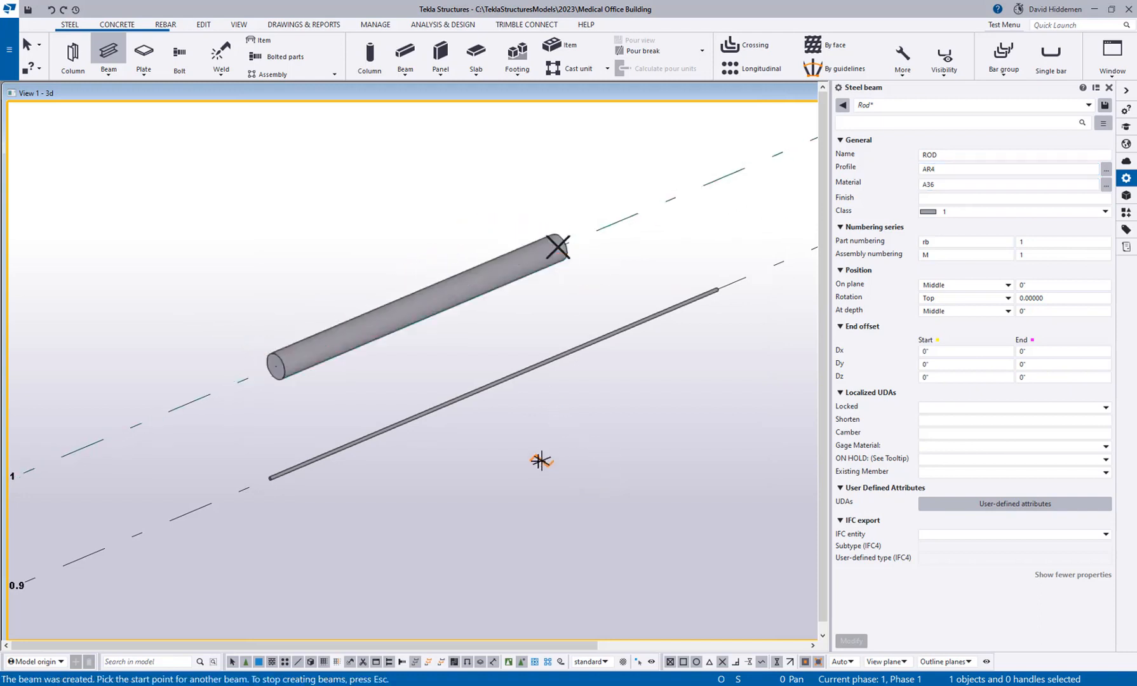
End the rod placement, then start a new steel beam and load the Plate saved properties.
right_click(541, 195)
left_click(565, 208)
scroll(619, 266, "down", 2)
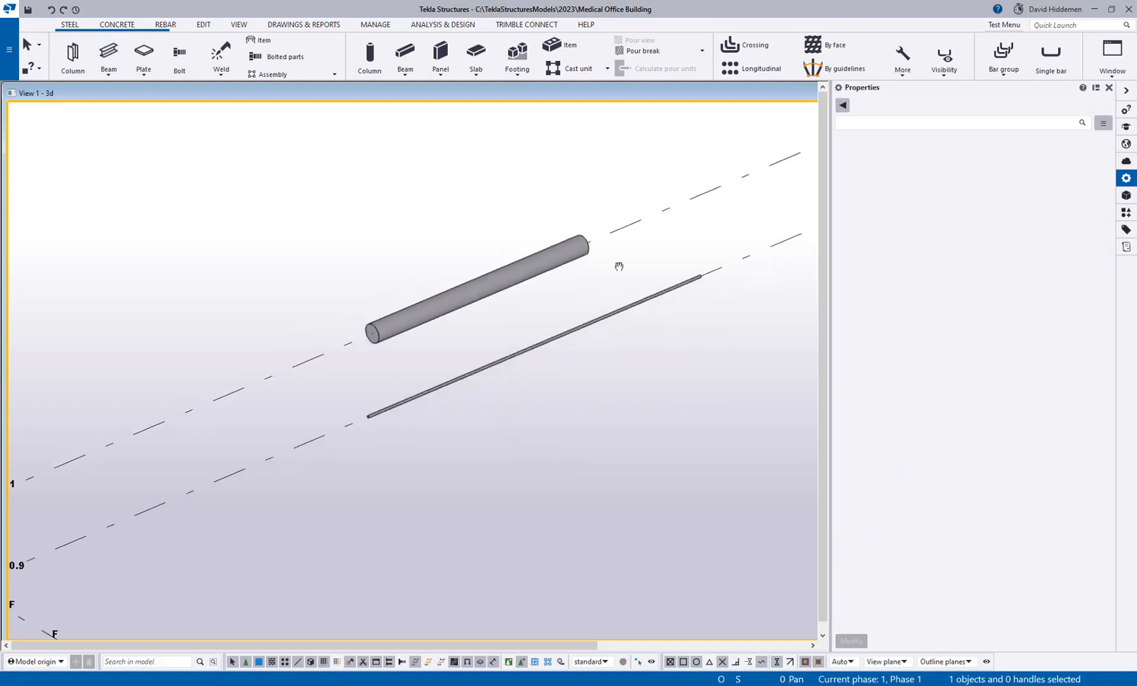
middle_click_drag(619, 266, 234, 371)
left_click(108, 54)
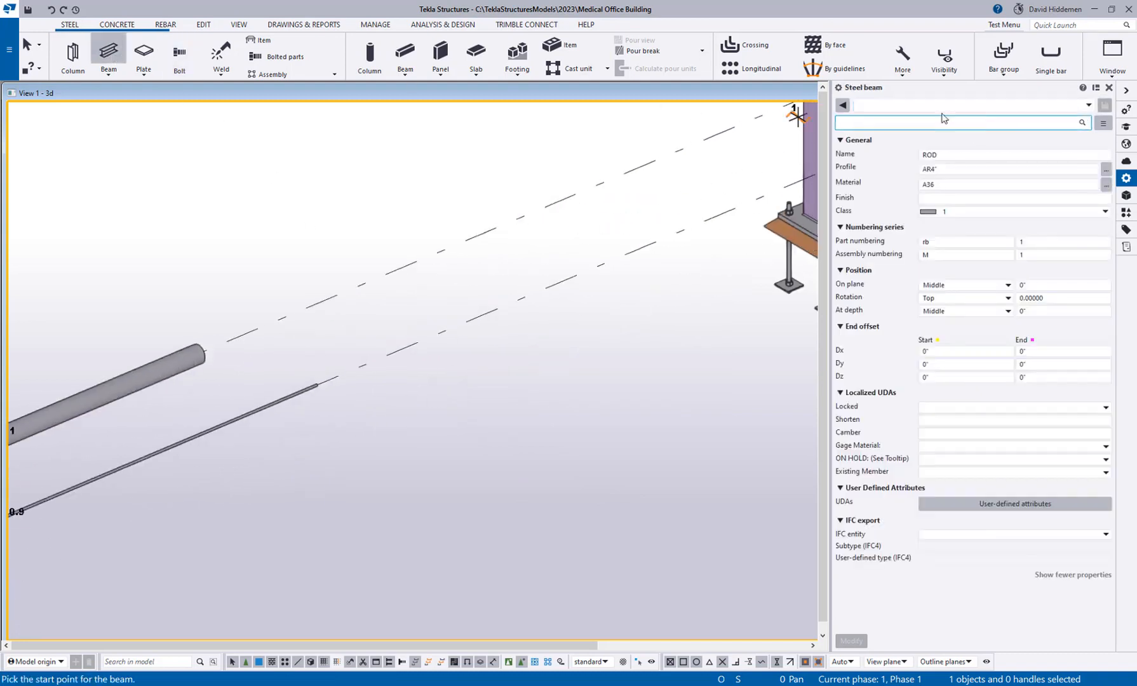
left_click(942, 107)
left_click(892, 233)
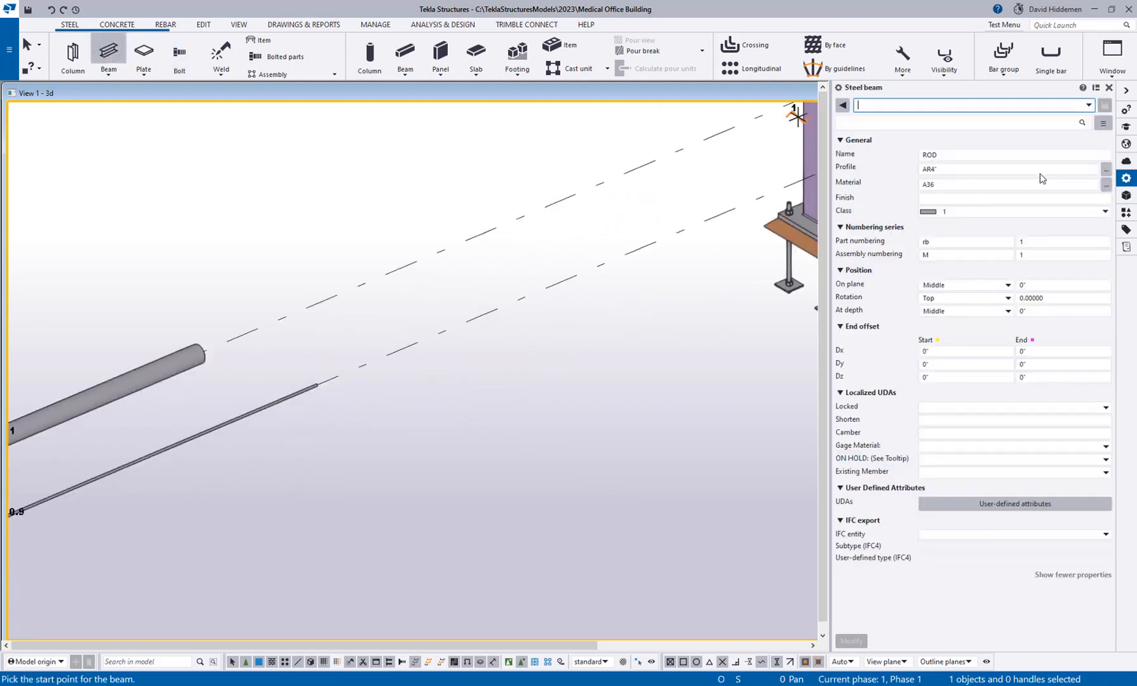
Choose the FBAR profile from the Flats and Bars plate profiles in the profile catalog for the new beam.
left_click(1106, 169)
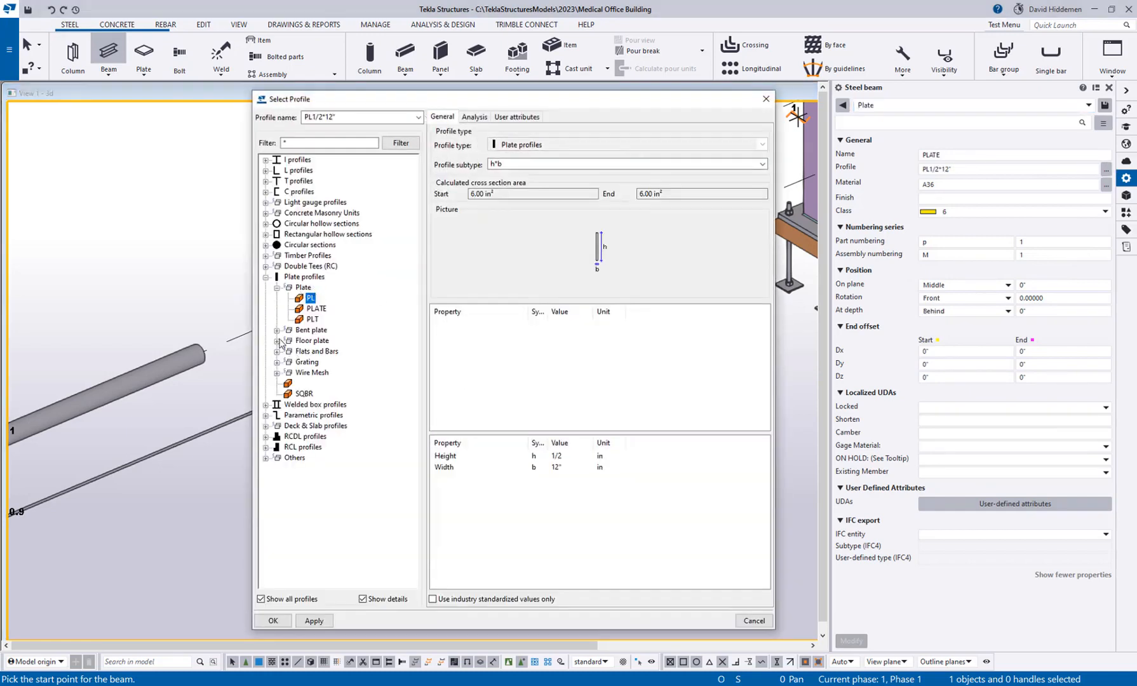
left_click(276, 351)
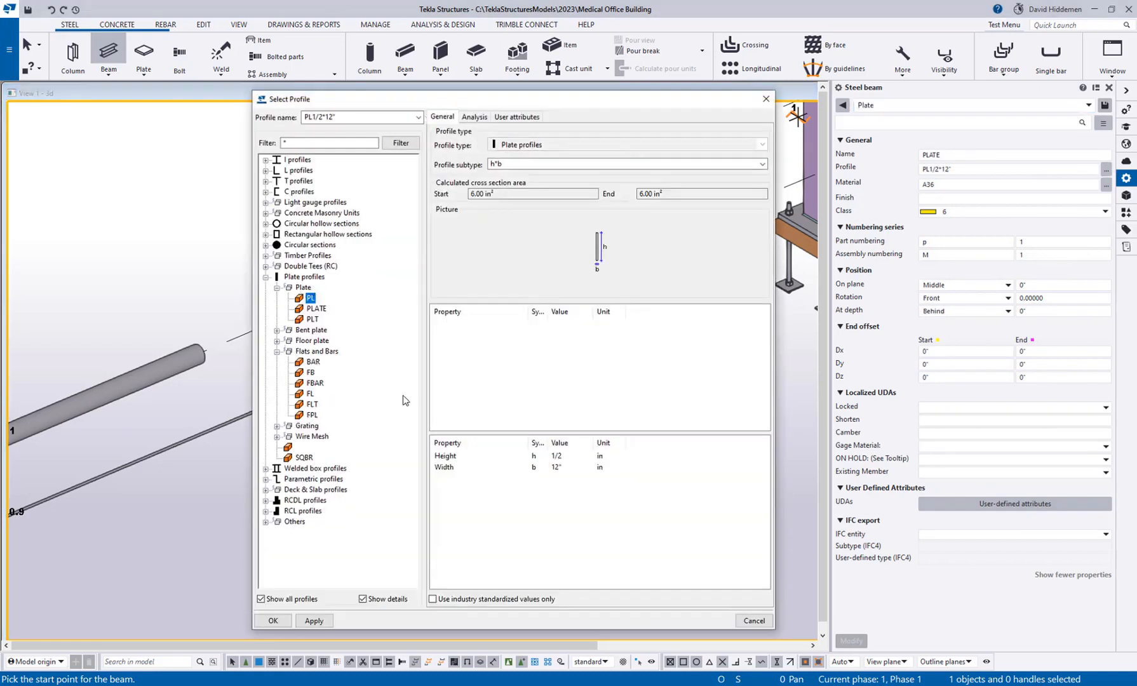
left_click(313, 362)
left_click(311, 372)
left_click(318, 384)
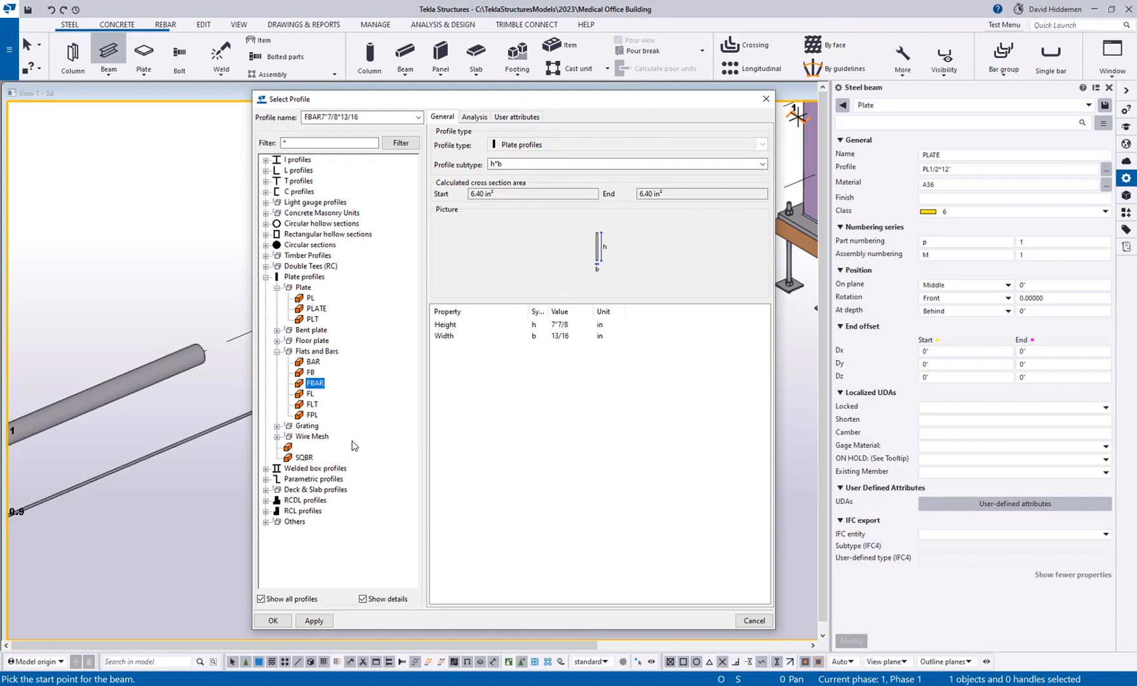
double_click(318, 384)
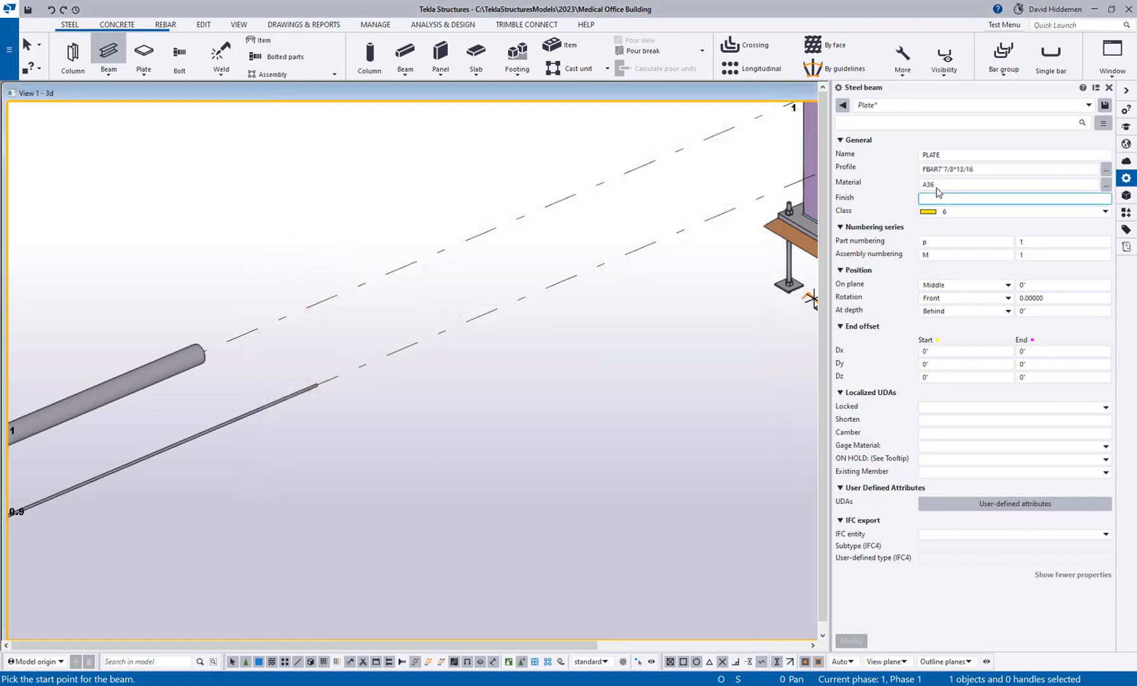
Set the new beam's profile to FBAR10*1/2.
left_click_drag(938, 169, 953, 170)
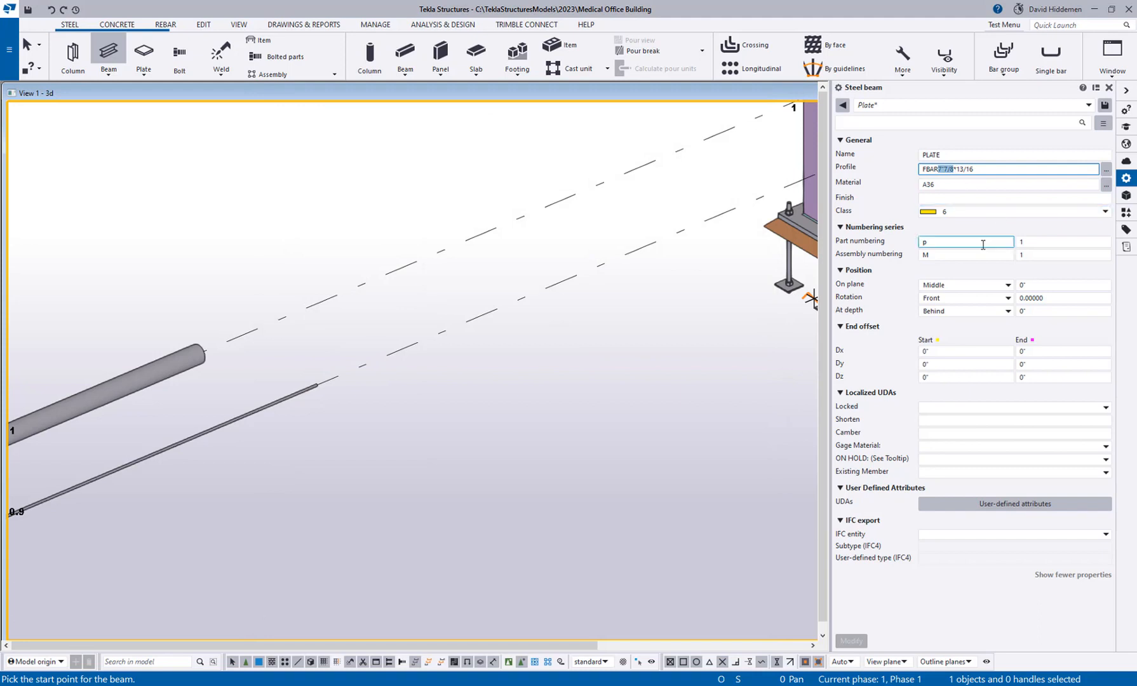
type("10")
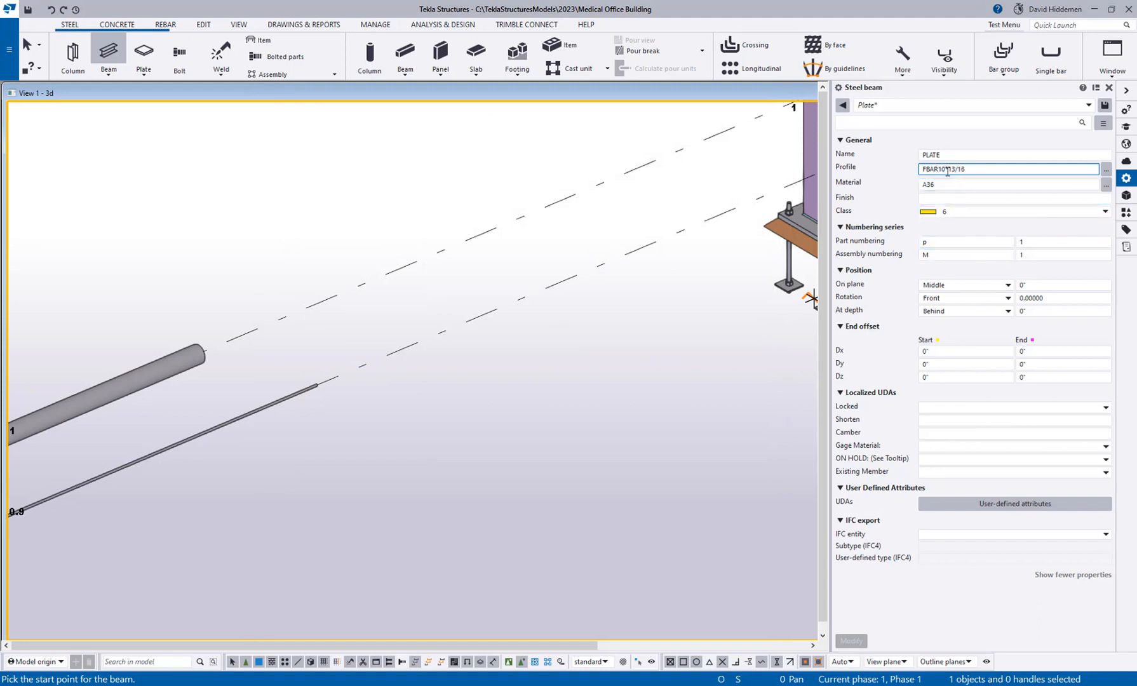
left_click_drag(945, 169, 974, 170)
type("*1")
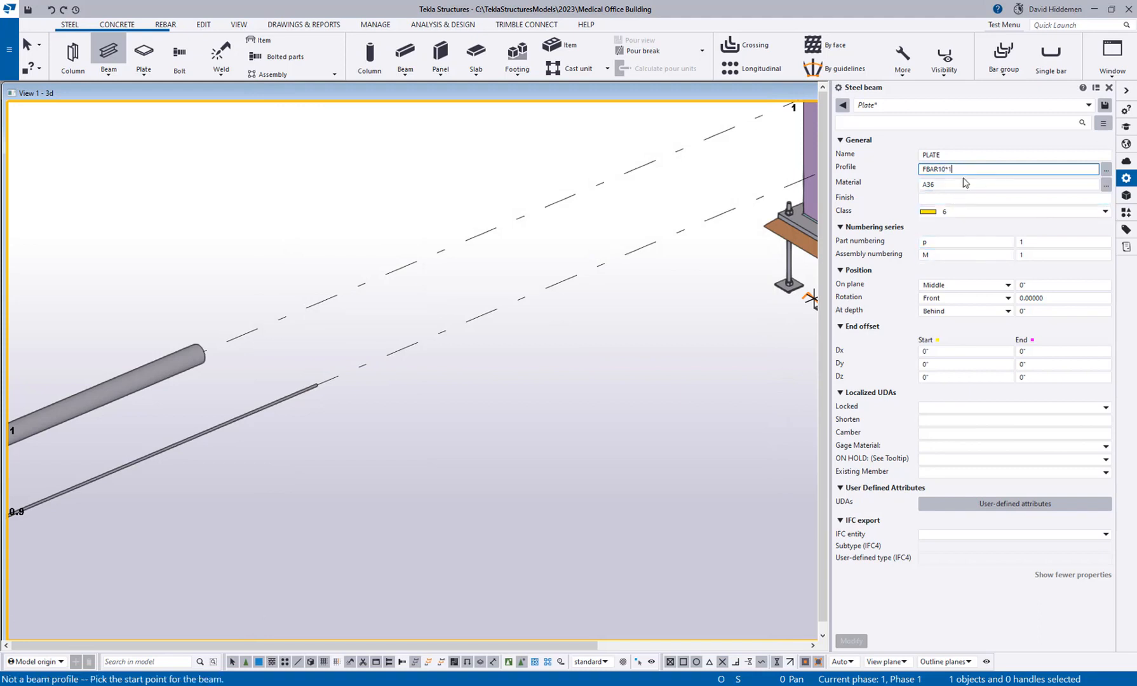
key("Tab")
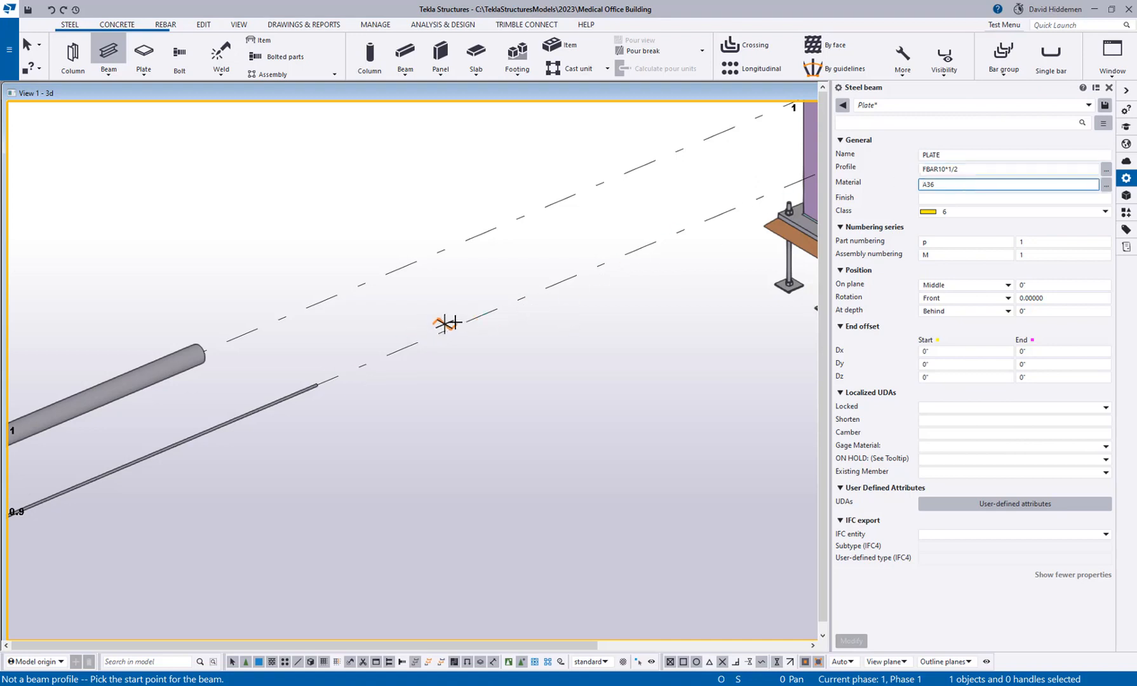
Place the flat bar along gridline 0.9 between the thin rod and the column at gridline E, and end the beam command.
left_click(453, 328)
left_click(674, 233)
middle_click_drag(669, 338, 586, 346)
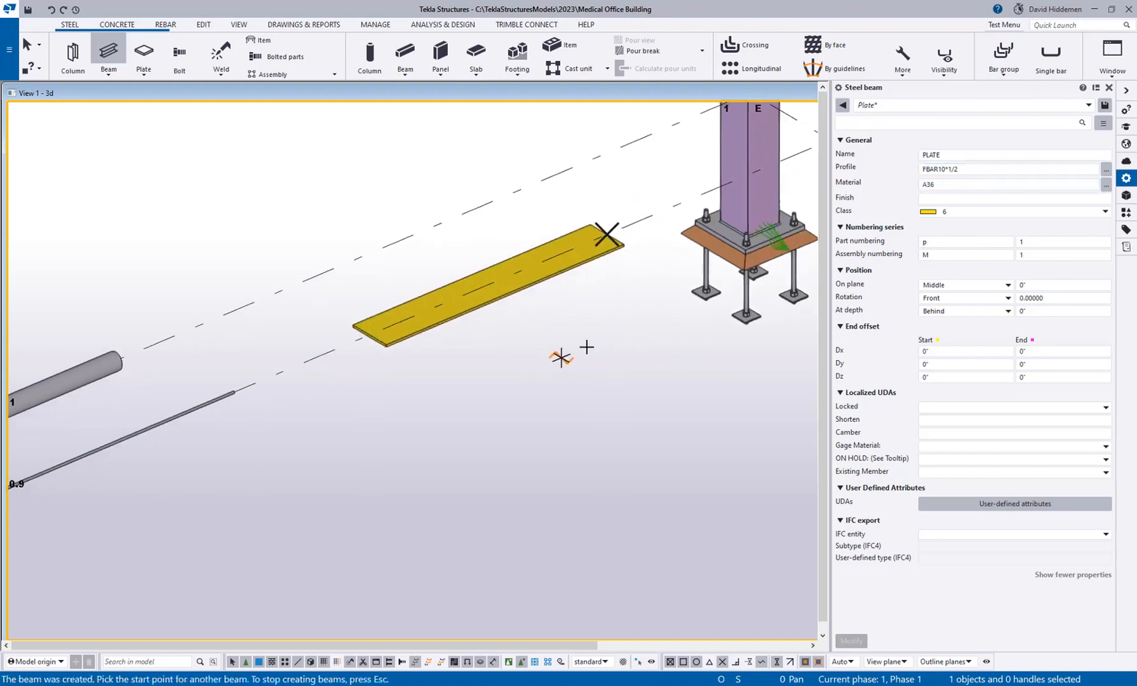
right_click(510, 358)
left_click(520, 369)
Close the properties pane and examine the built-up section, round rod and flat bar modeled along gridlines 1 and 0.9.
scroll(516, 381, "down", 4)
scroll(516, 384, "down", 6)
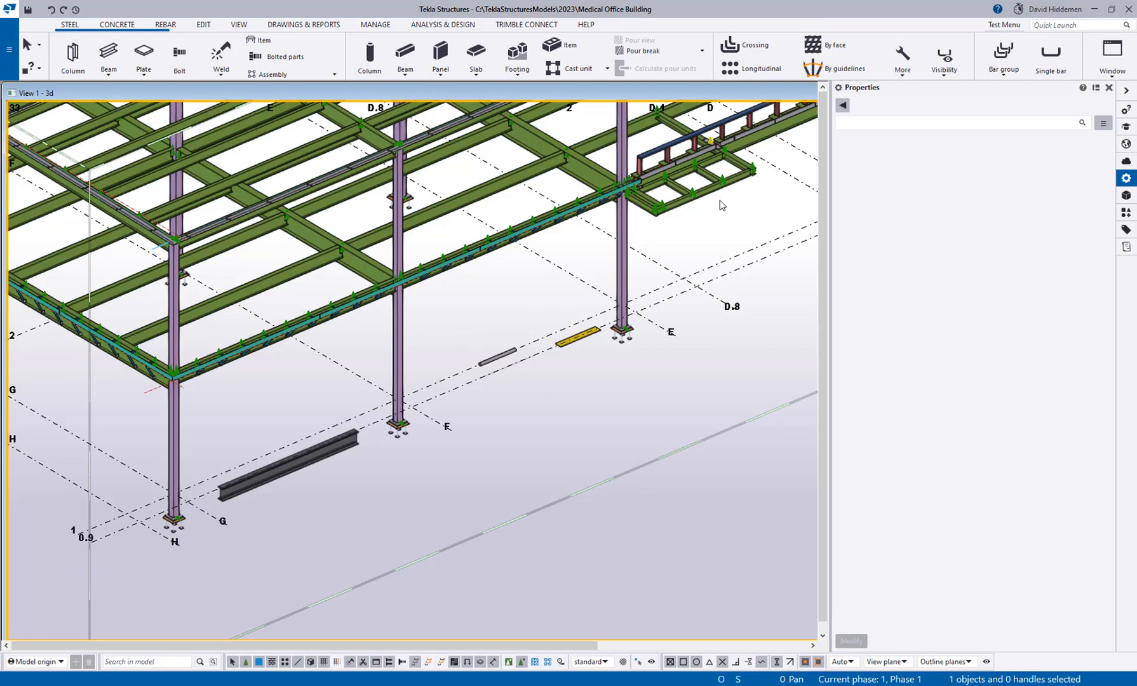
left_click(1108, 88)
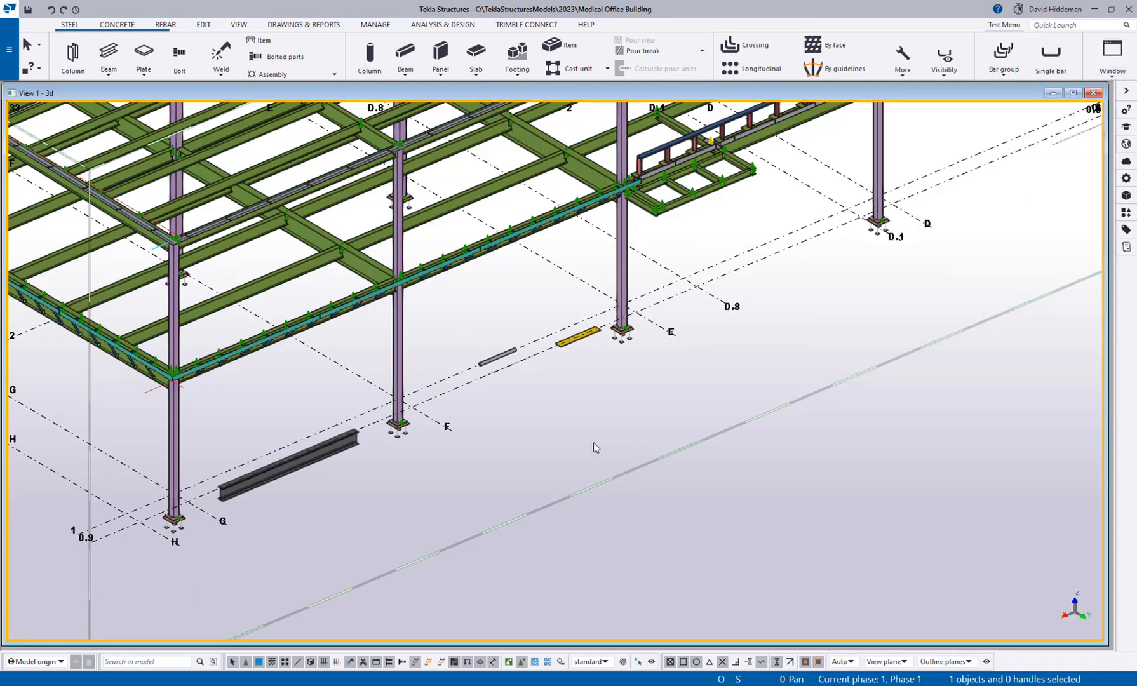
scroll(571, 445, "up", 2)
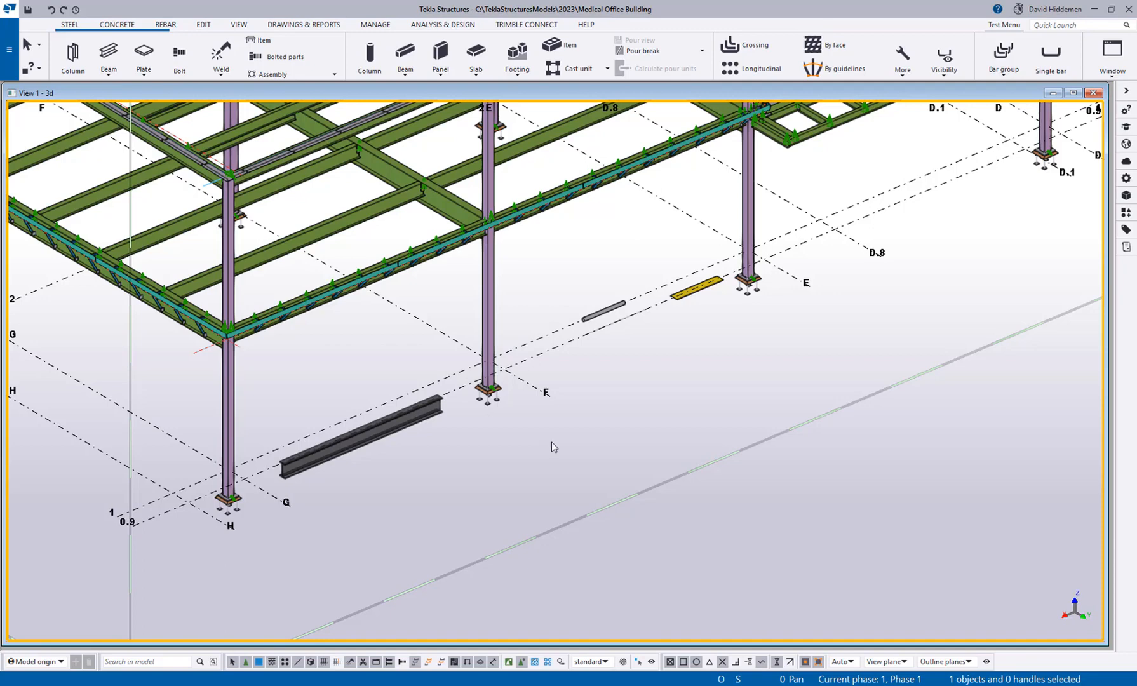
scroll(292, 461, "up", 4)
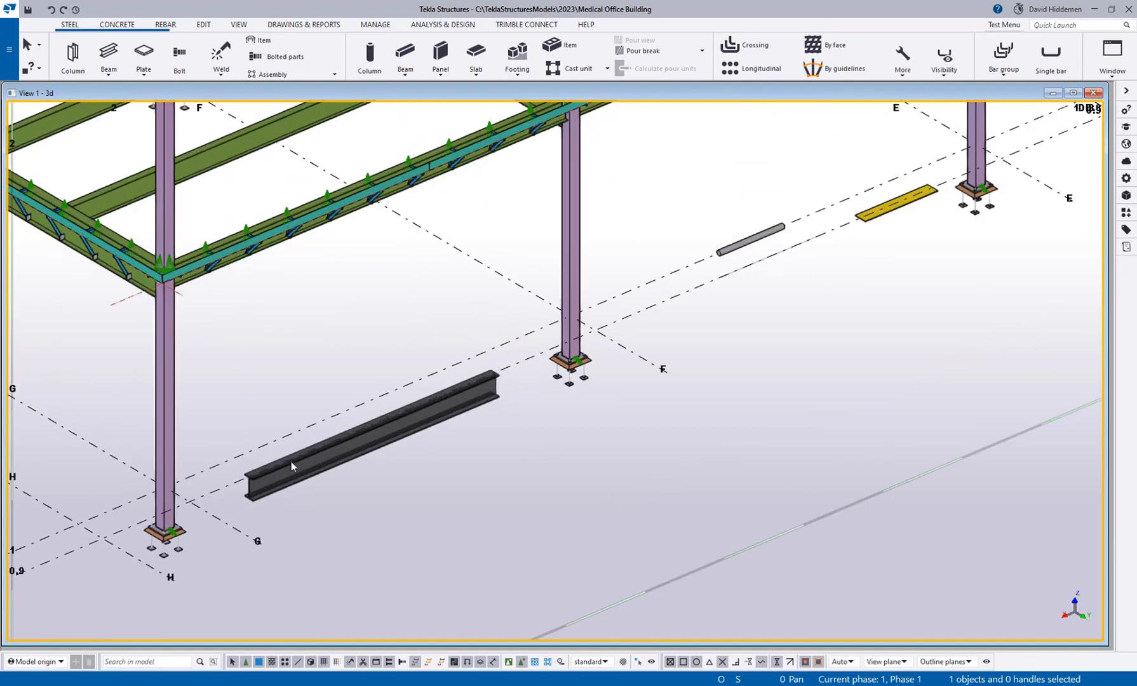
scroll(268, 508, "down", 2)
scroll(268, 509, "down", 3)
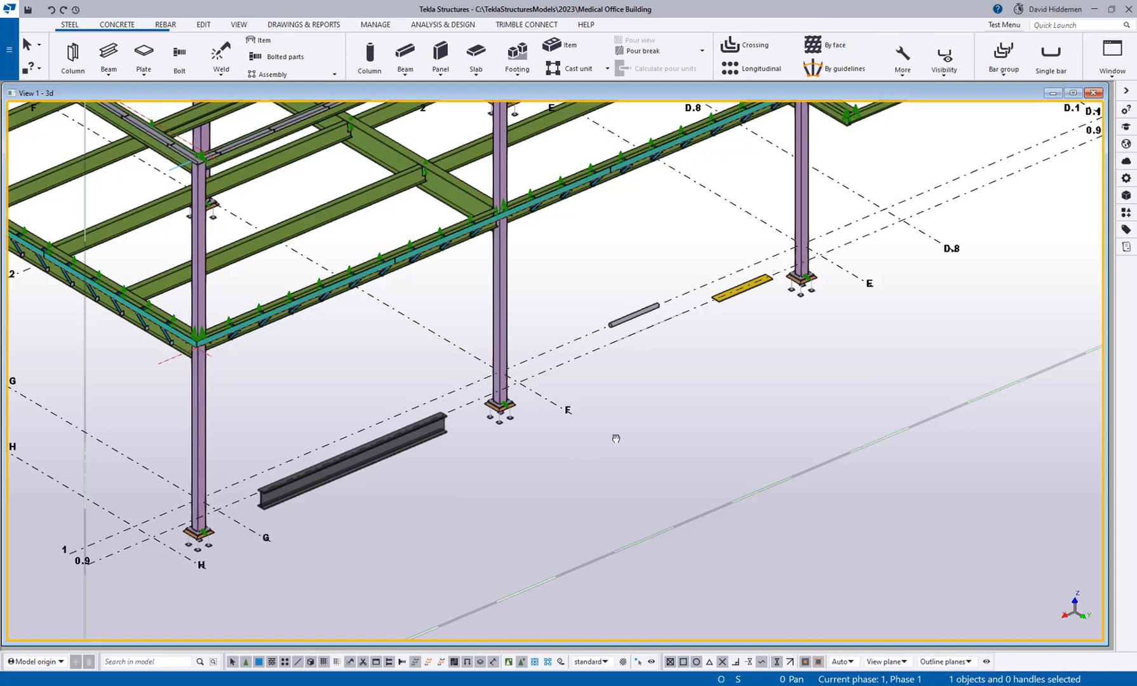
middle_click_drag(602, 442, 640, 425)
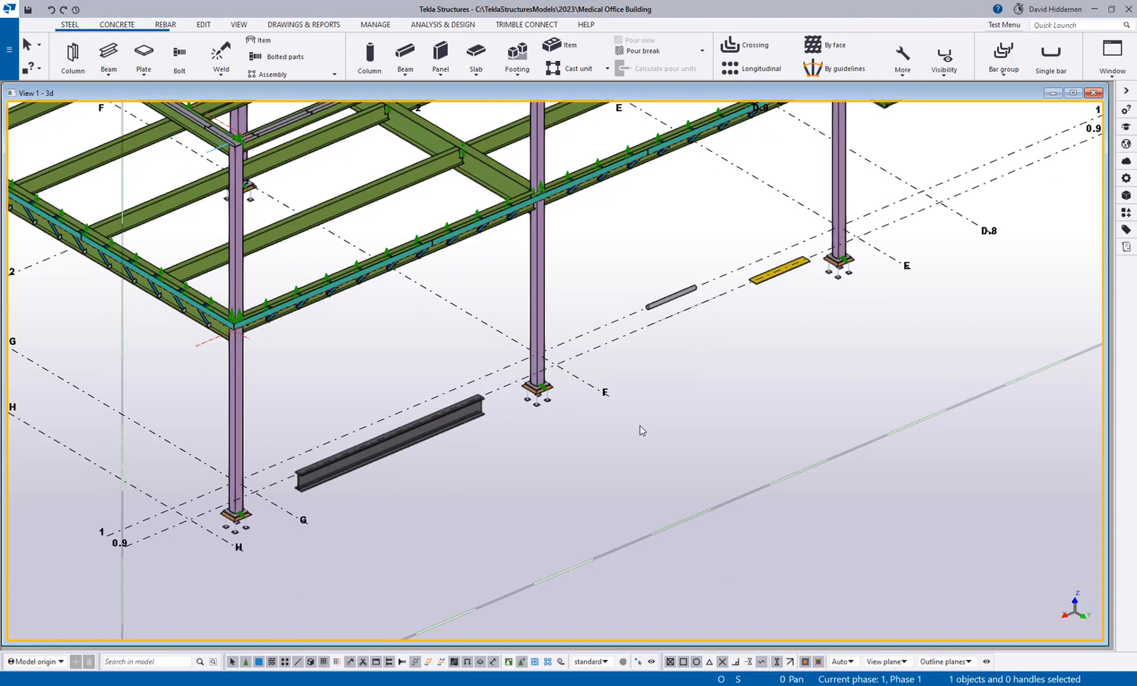